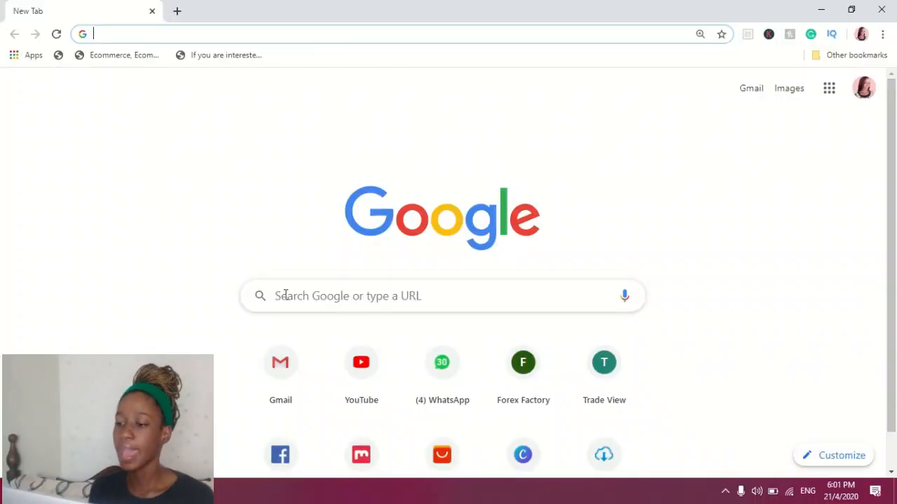
Search Google for "The Jamaican flag"
{"action": "left_click", "coordinate": [285, 295]}
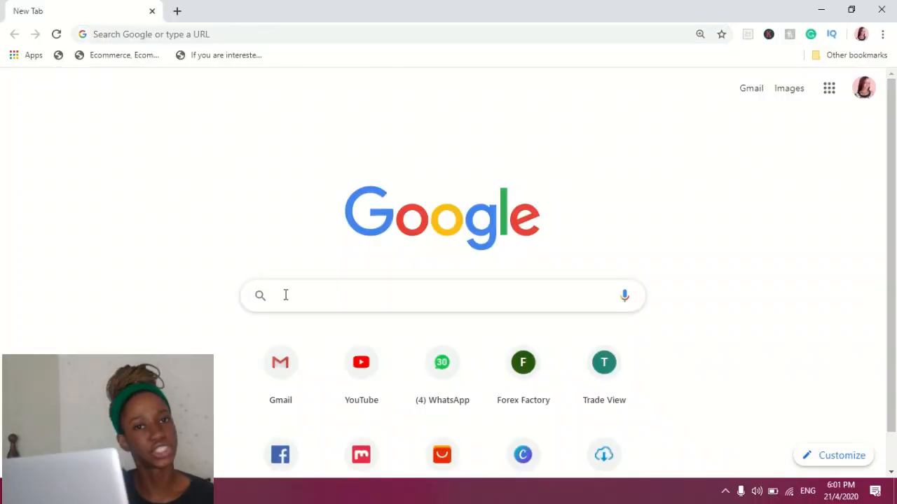
{"action": "type", "text": "The Jamai"}
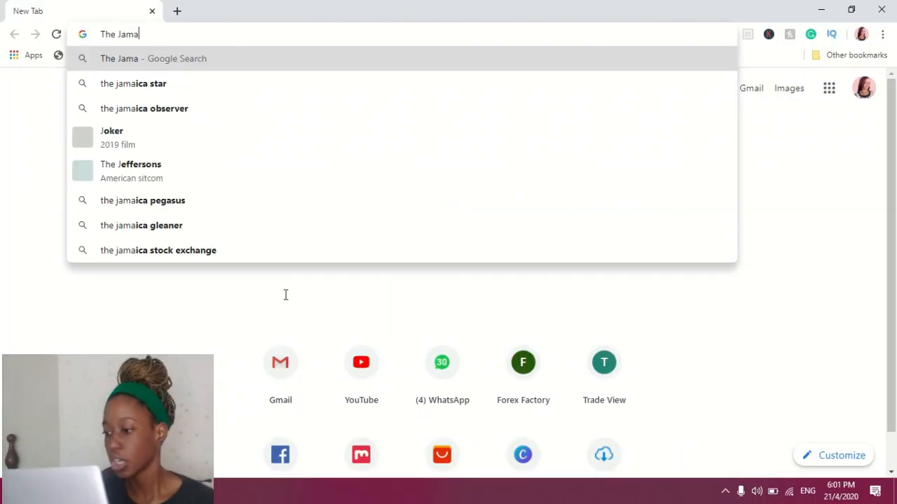
{"action": "type", "text": "can flag"}
{"action": "key", "text": "Return"}
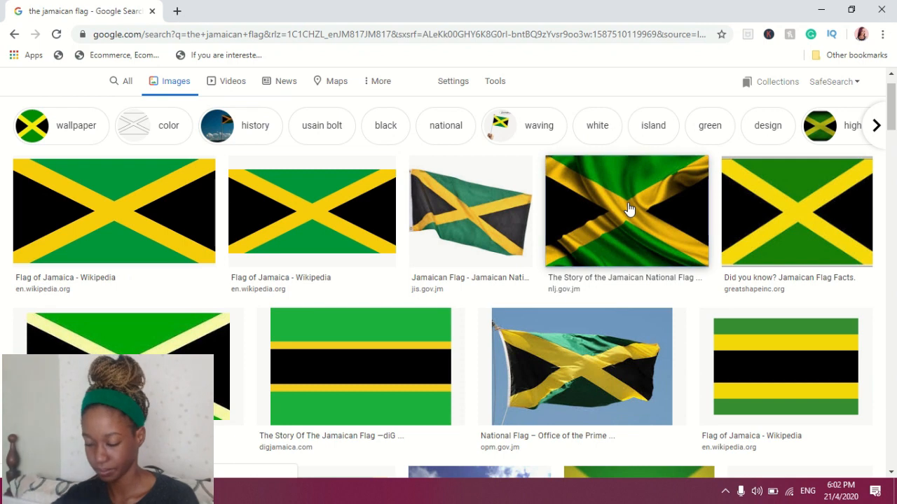
Open the waving flag image from the National Library of Jamaica and save it to the computer
{"action": "left_click", "coordinate": [629, 209]}
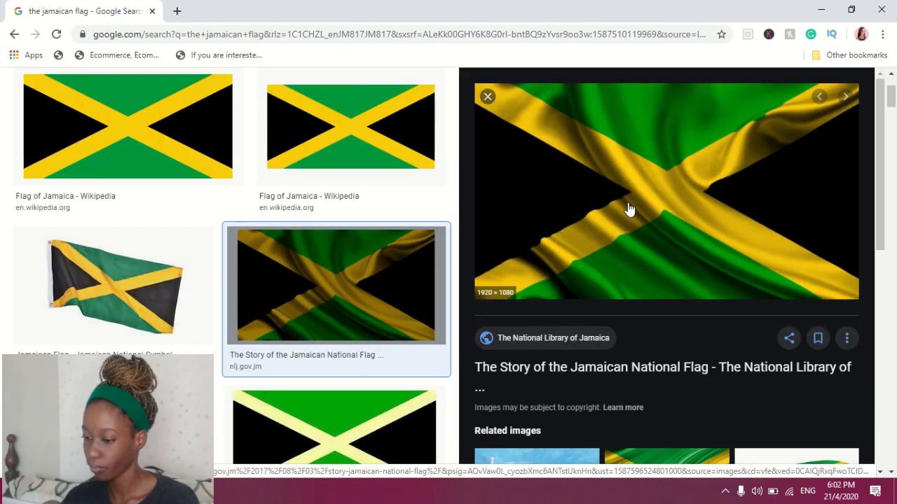
{"action": "right_click", "coordinate": [626, 190]}
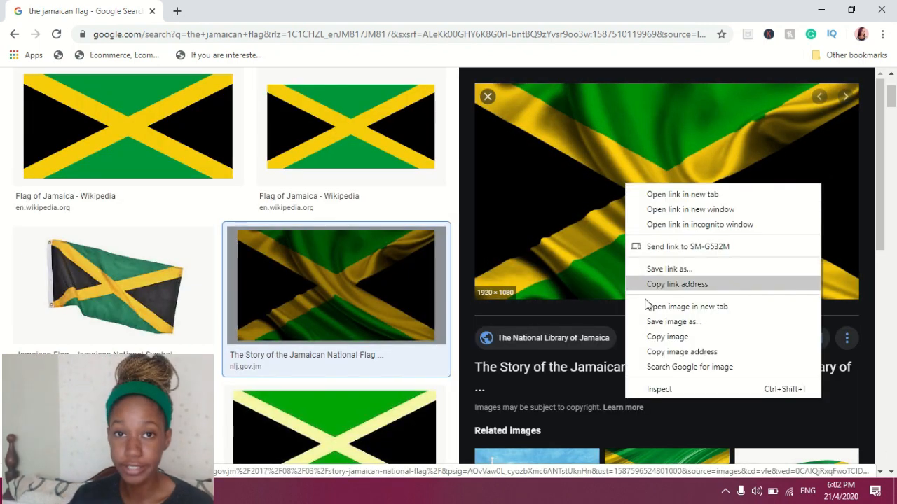
{"action": "left_click", "coordinate": [653, 323]}
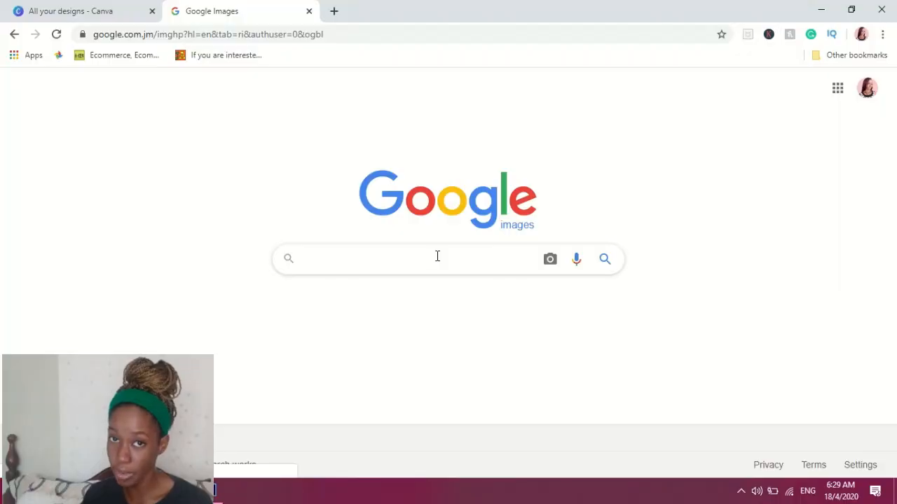
Search Google Images for "blurred living room background"
{"action": "left_click", "coordinate": [437, 257]}
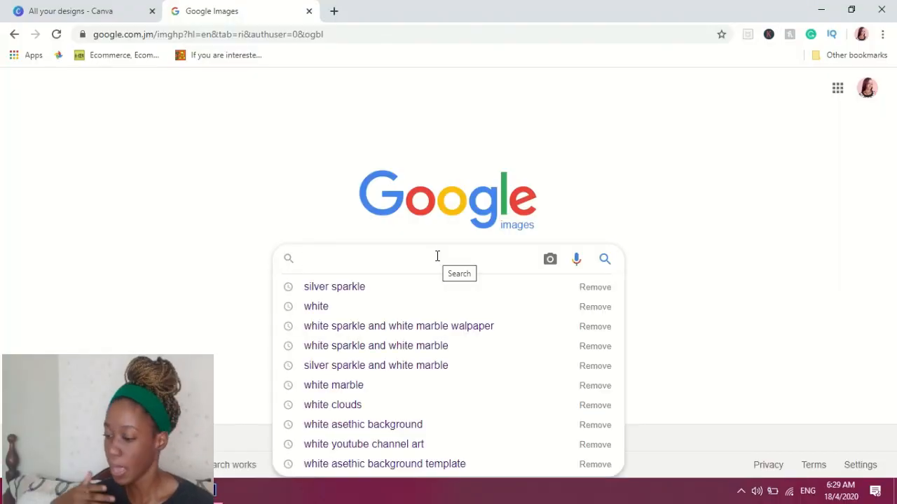
{"action": "type", "text": "blurred living room"}
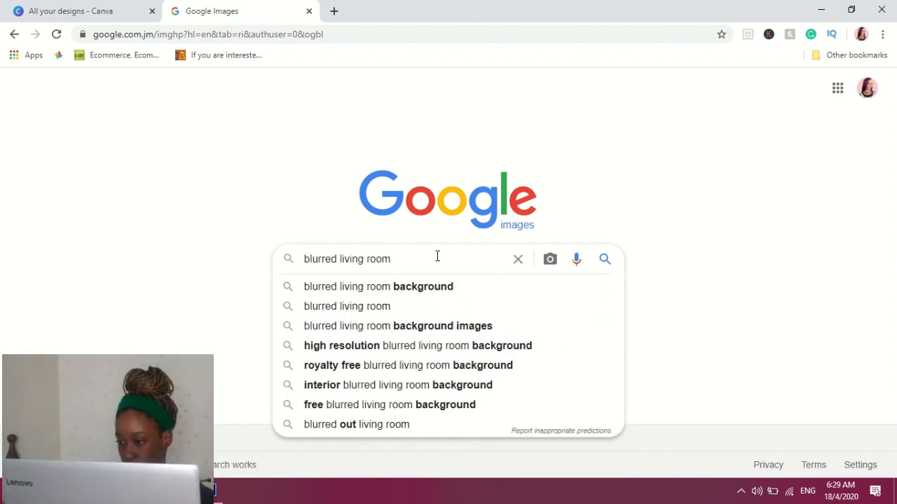
{"action": "key", "text": "Down"}
{"action": "key", "text": "Return"}
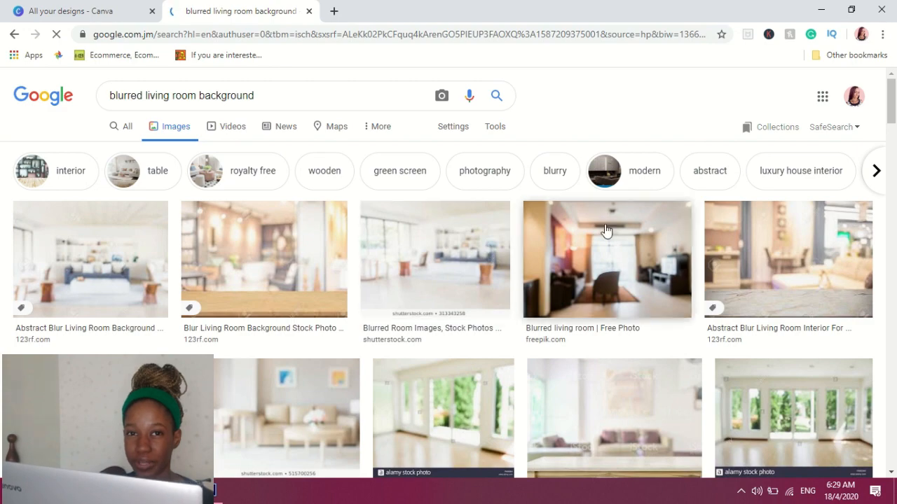
Save the shutterstock blurred room image from the results to the computer
{"action": "left_click_drag", "start_coordinate": [895, 109], "coordinate": [894, 170]}
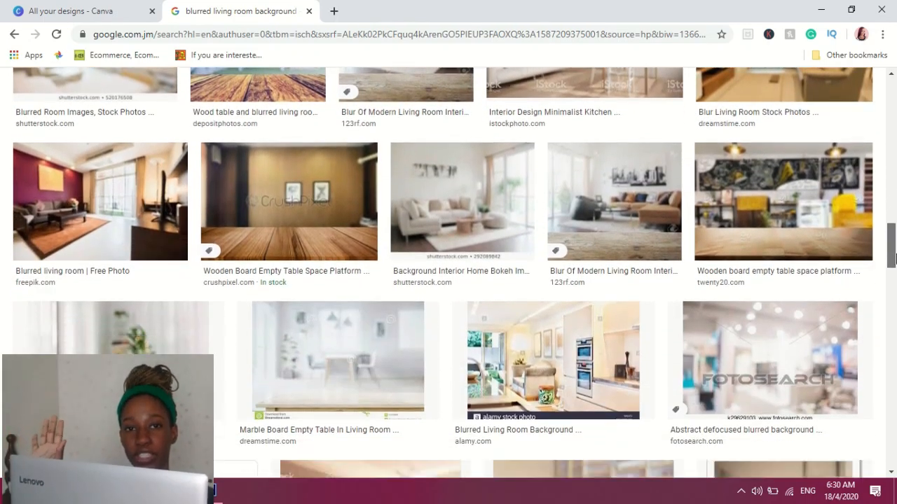
{"action": "left_click_drag", "start_coordinate": [891, 259], "coordinate": [886, 116]}
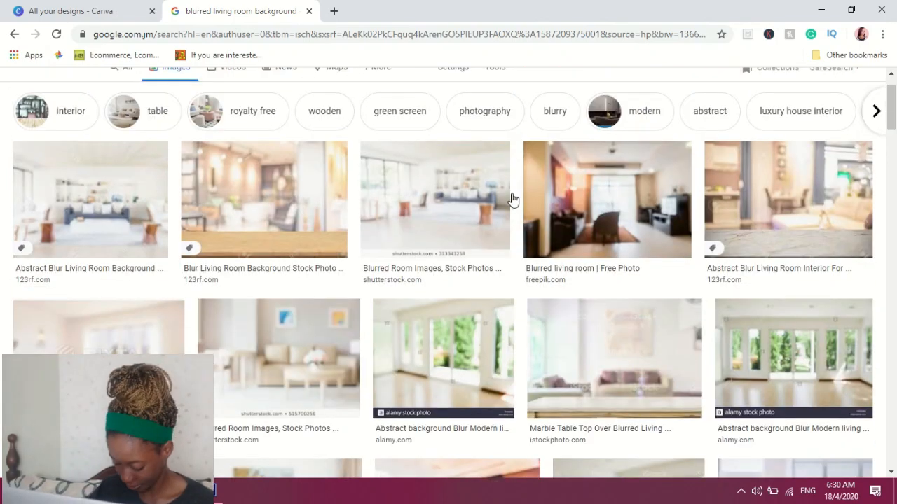
{"action": "right_click", "coordinate": [441, 202]}
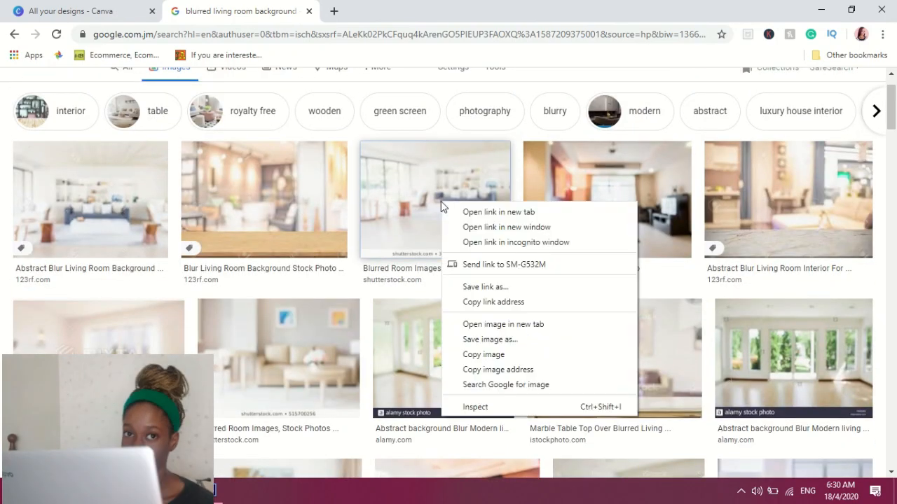
{"action": "left_click", "coordinate": [485, 345]}
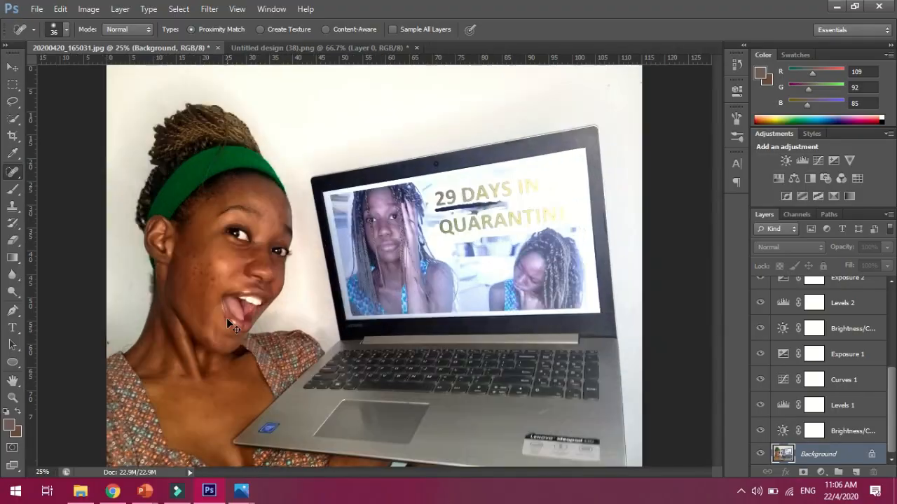
{"action": "scroll", "coordinate": [226, 318], "scroll_direction": "up", "scroll_amount": 3}
{"action": "scroll", "coordinate": [350, 280], "scroll_direction": "down", "scroll_amount": 1}
{"action": "scroll", "coordinate": [350, 280], "scroll_direction": "up", "scroll_amount": 1}
Reduce the Spot Healing Brush size and heal a blemish on the cheek
{"action": "left_click", "coordinate": [60, 29]}
{"action": "left_click_drag", "start_coordinate": [42, 67], "coordinate": [35, 68]}
{"action": "left_click", "coordinate": [322, 267]}
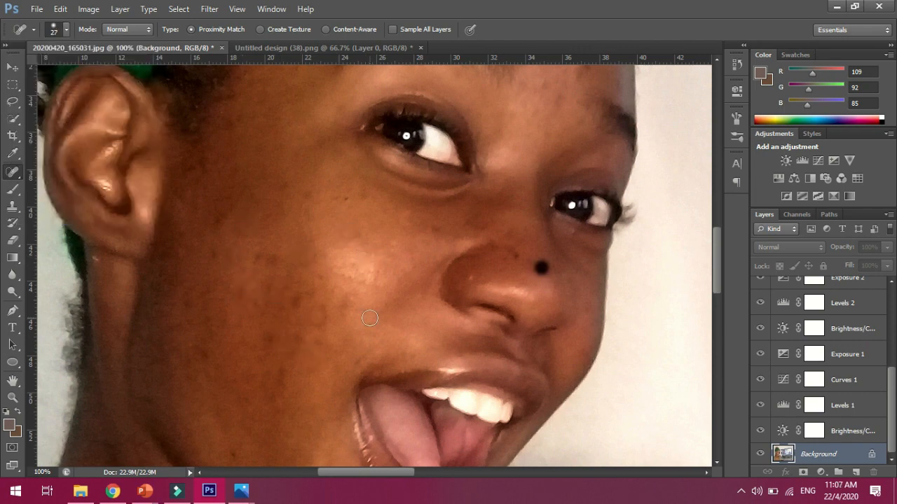
Set the Spot Healing Brush to 28 px and heal a blemish near the lower face
{"action": "mouse_move", "coordinate": [721, 255]}
{"action": "left_mouse_down"}
{"action": "mouse_move", "coordinate": [721, 219]}
{"action": "mouse_move", "coordinate": [718, 287]}
{"action": "left_mouse_up"}
{"action": "left_click", "coordinate": [67, 30]}
{"action": "left_click_drag", "start_coordinate": [37, 70], "coordinate": [37, 71]}
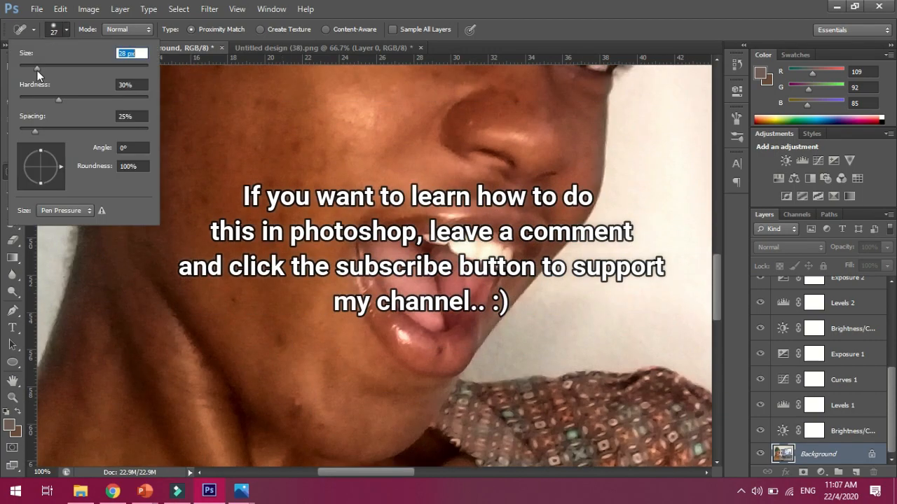
{"action": "left_click", "coordinate": [278, 339]}
Enlarge the Spot Healing Brush to 42 px and heal two spots on the forehead and cheek
{"action": "key", "text": "ctrl+minus"}
{"action": "key", "text": "ctrl+minus"}
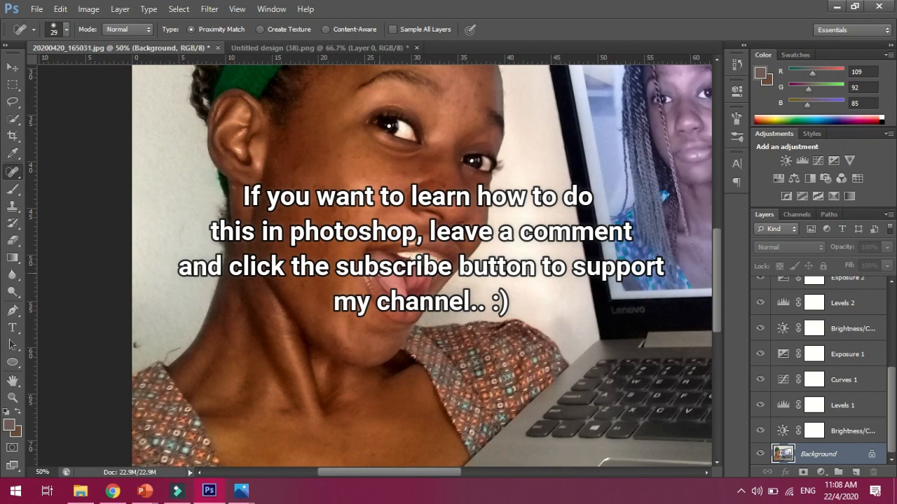
{"action": "left_click", "coordinate": [63, 29]}
{"action": "left_click_drag", "start_coordinate": [37, 71], "coordinate": [39, 71]}
{"action": "left_click", "coordinate": [317, 189]}
{"action": "left_click", "coordinate": [326, 251]}
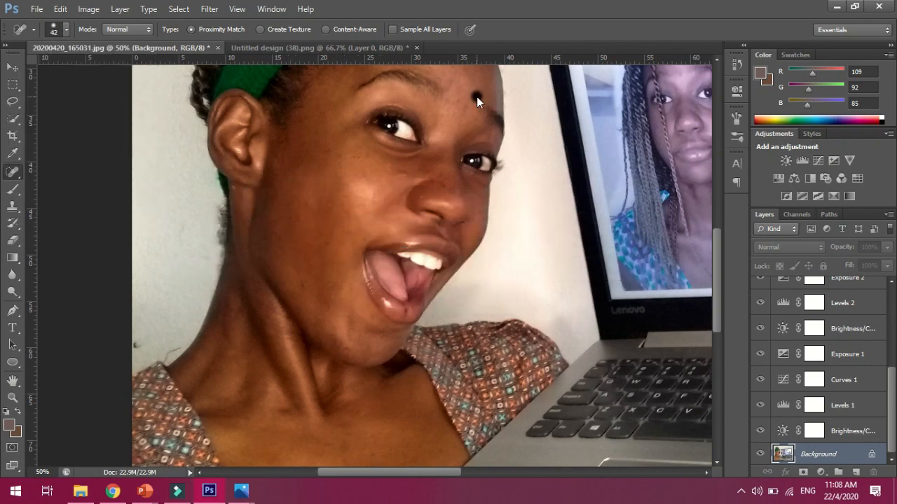
Toggle the Background layer's visibility to compare the retouched photo with the original
{"action": "left_click_drag", "start_coordinate": [717, 282], "coordinate": [716, 256]}
{"action": "left_click", "coordinate": [760, 454]}
{"action": "left_click", "coordinate": [760, 454]}
{"action": "left_click", "coordinate": [760, 455]}
{"action": "left_click", "coordinate": [760, 455]}
{"action": "left_click_drag", "start_coordinate": [891, 418], "coordinate": [894, 391]}
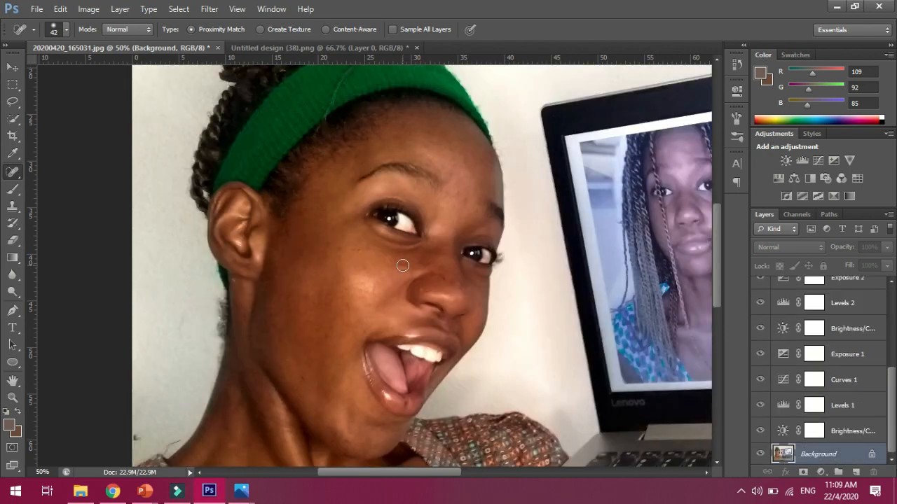
{"action": "scroll", "coordinate": [550, 354], "scroll_direction": "down", "scroll_amount": 2}
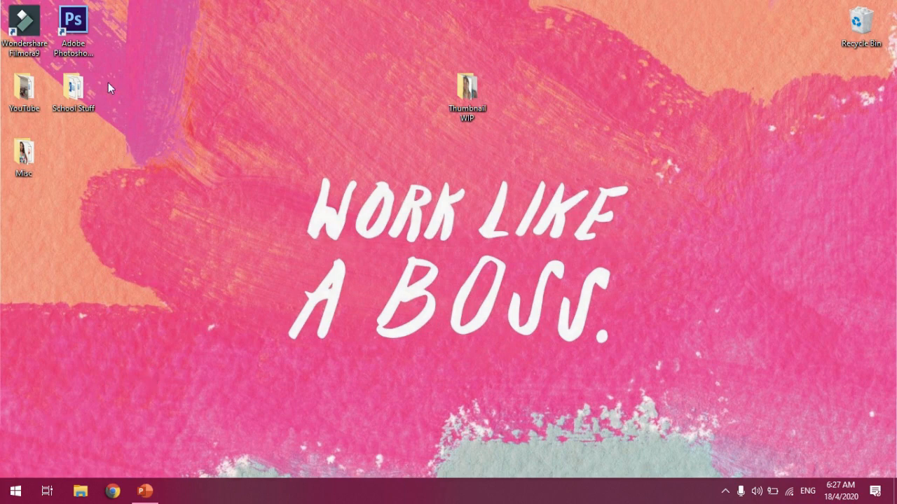
Launch Word and create a blank document
{"action": "left_click", "coordinate": [15, 491]}
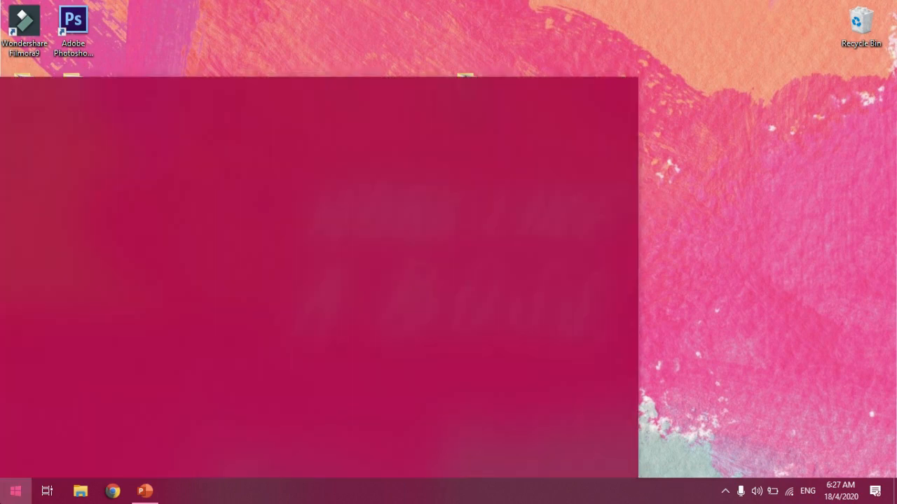
{"action": "type", "text": "wor"}
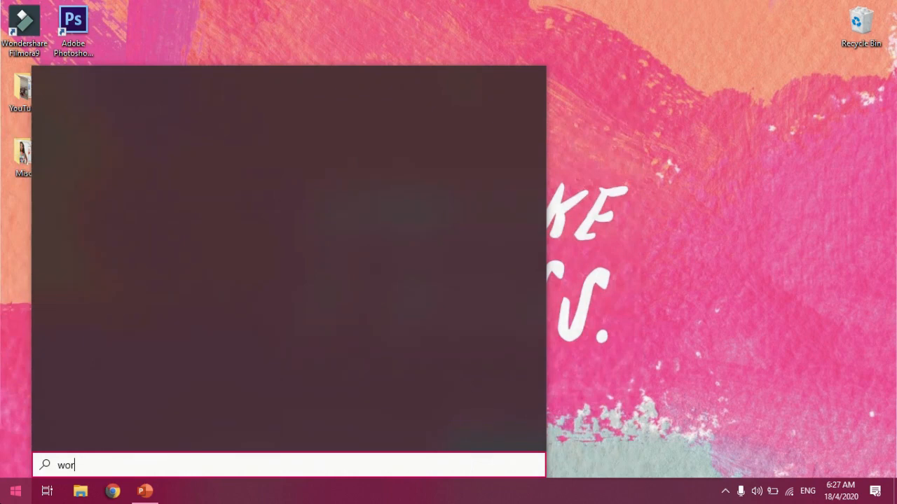
{"action": "type", "text": "d"}
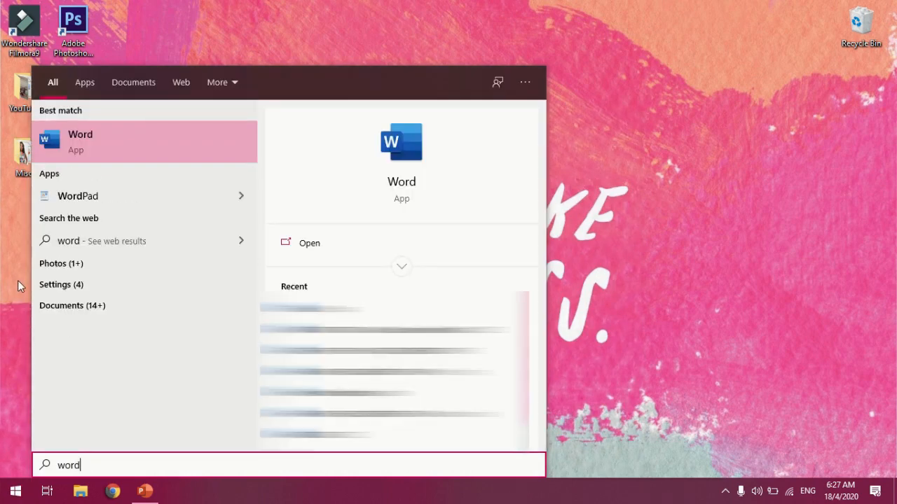
{"action": "left_click", "coordinate": [131, 143]}
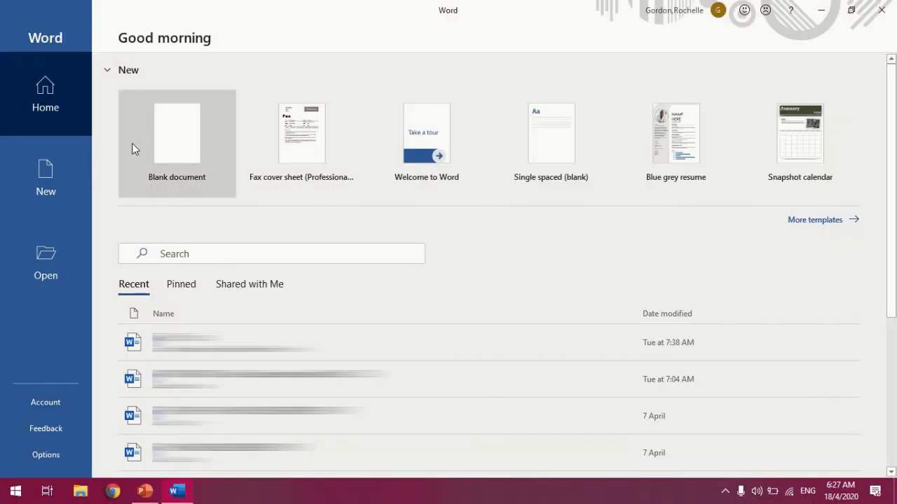
{"action": "left_click", "coordinate": [167, 155]}
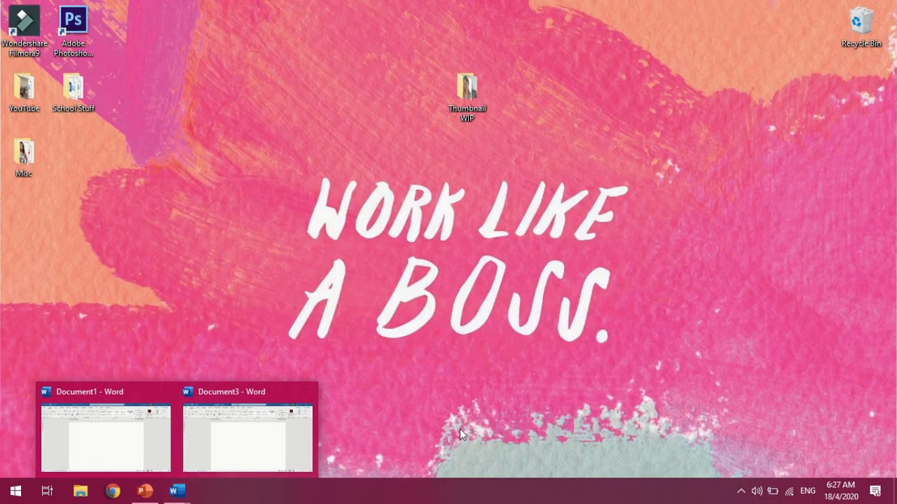
Switch to Canva in the browser and create a new YouTube Thumbnail design
{"action": "left_click", "coordinate": [176, 490]}
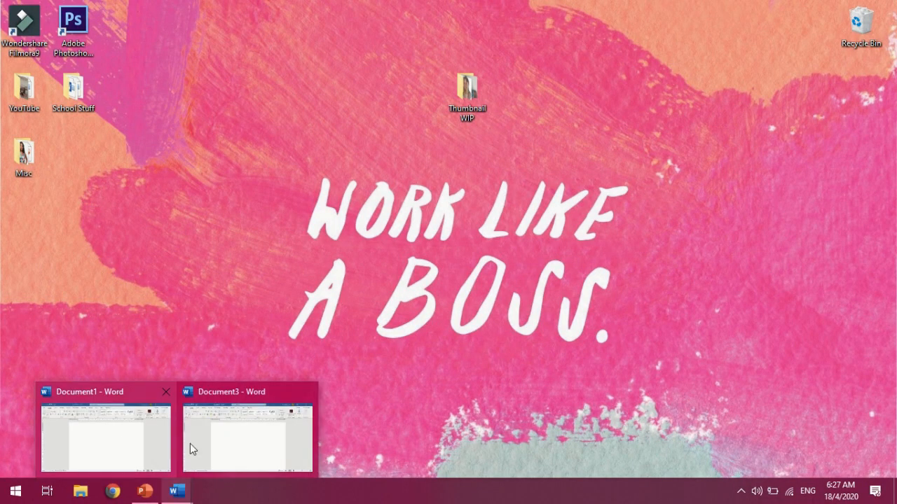
{"action": "left_click", "coordinate": [111, 491]}
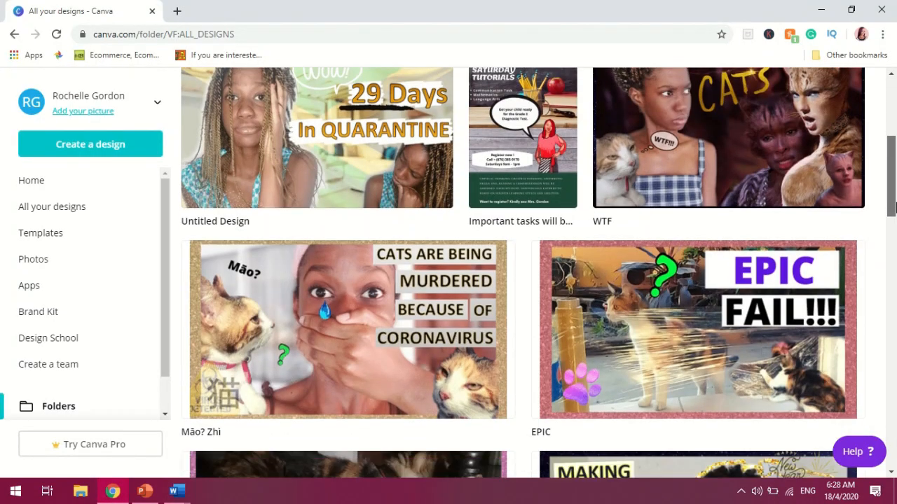
{"action": "scroll", "coordinate": [892, 201], "scroll_direction": "up", "scroll_amount": 1}
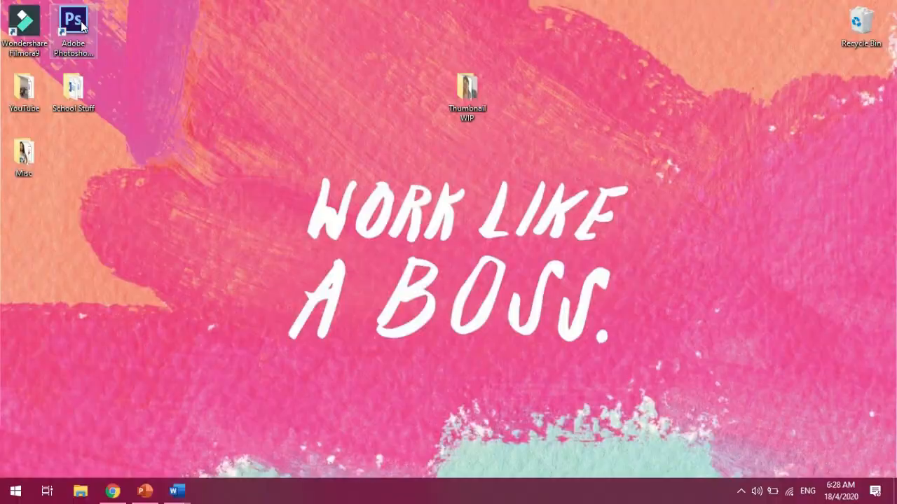
{"action": "double_click", "coordinate": [82, 27]}
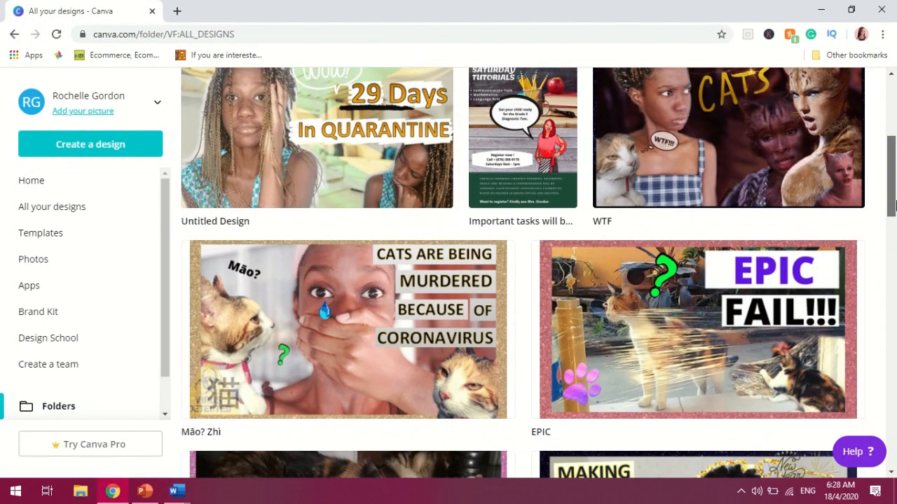
{"action": "scroll", "coordinate": [893, 201], "scroll_direction": "up", "scroll_amount": 1}
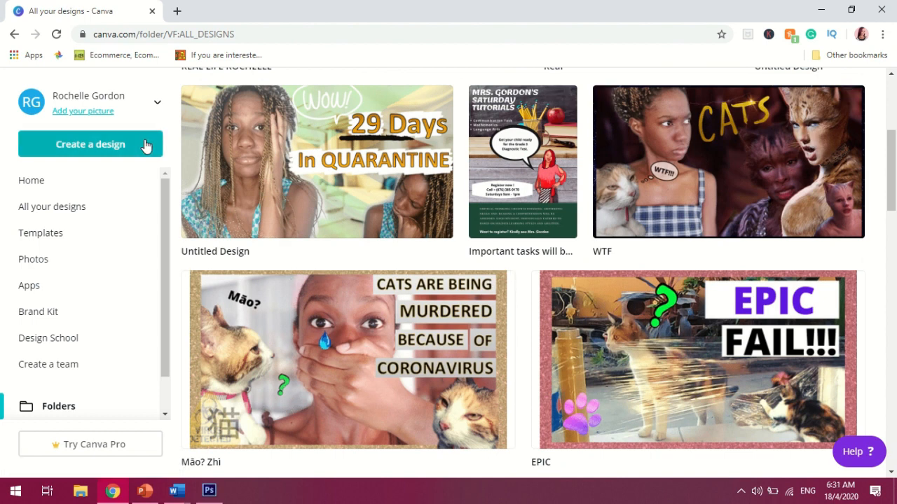
{"action": "left_click", "coordinate": [146, 144]}
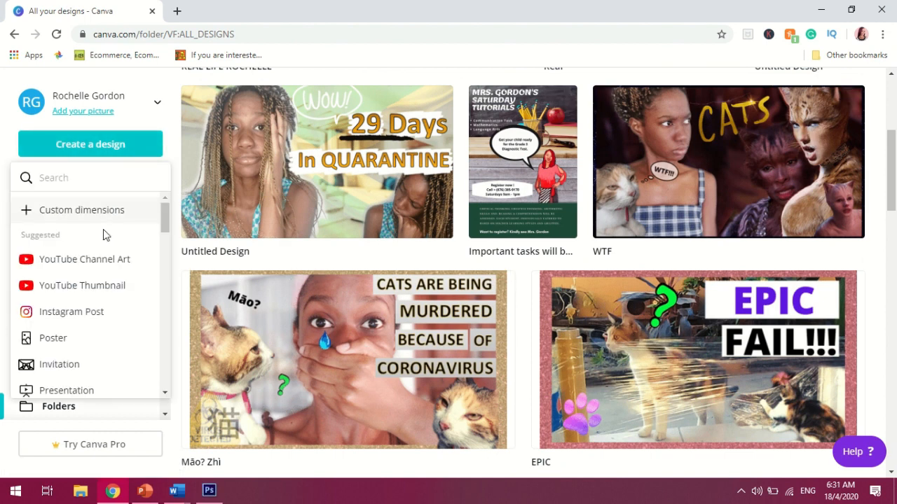
{"action": "left_click", "coordinate": [88, 287]}
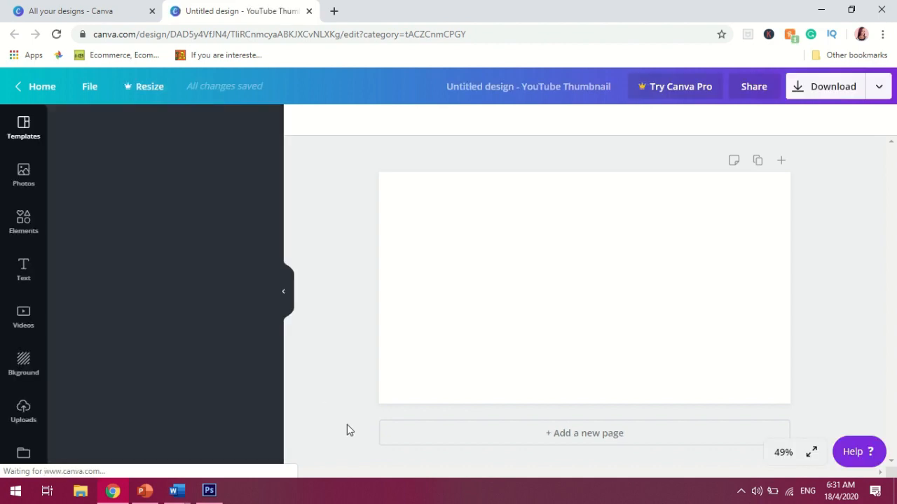
Upload the saved flag and living room images to the design's uploads
{"action": "left_click", "coordinate": [27, 409]}
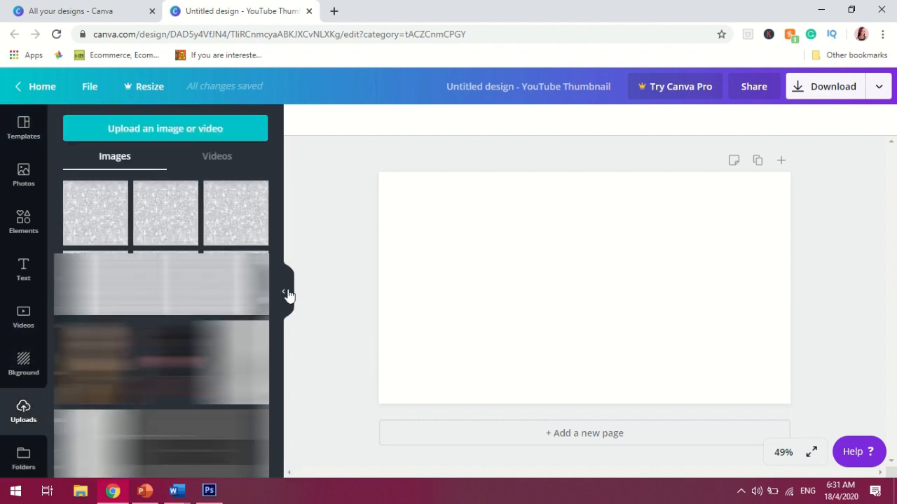
{"action": "left_click", "coordinate": [161, 124]}
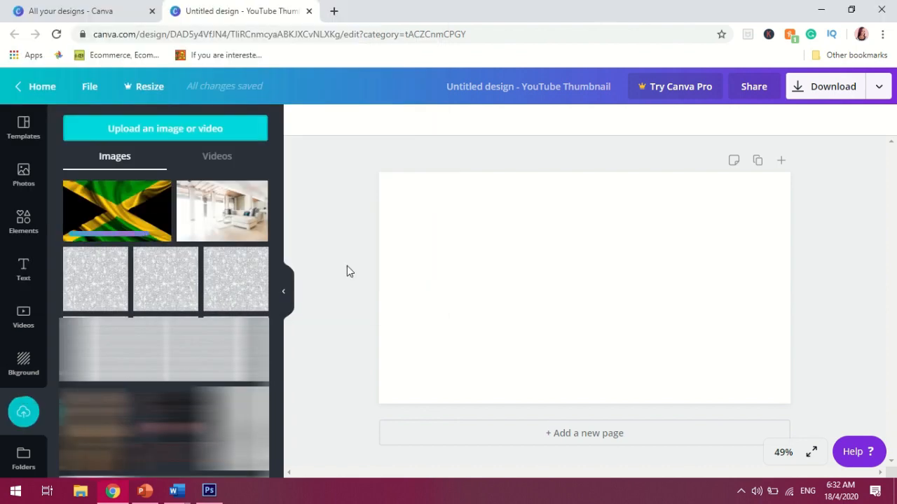
Add the blurred living room image to the thumbnail and enlarge it from its lower-right corner
{"action": "left_click", "coordinate": [239, 214]}
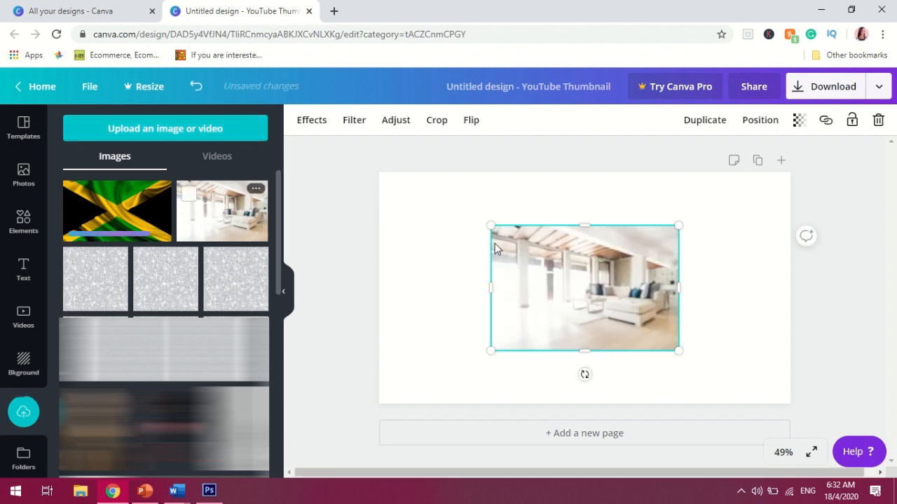
{"action": "left_click_drag", "start_coordinate": [679, 349], "coordinate": [821, 397]}
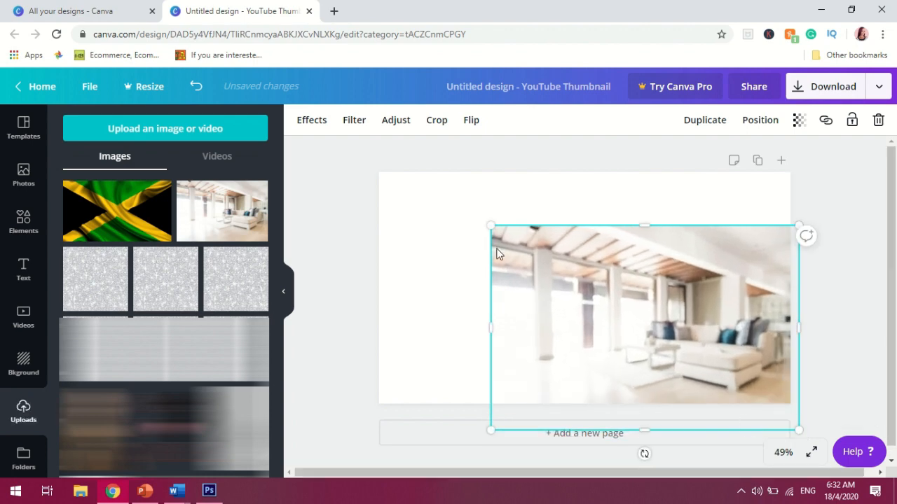
Move and stretch the living room image so it covers the whole thumbnail canvas
{"action": "left_click_drag", "start_coordinate": [370, 180], "coordinate": [396, 213]}
{"action": "left_click_drag", "start_coordinate": [536, 243], "coordinate": [498, 246]}
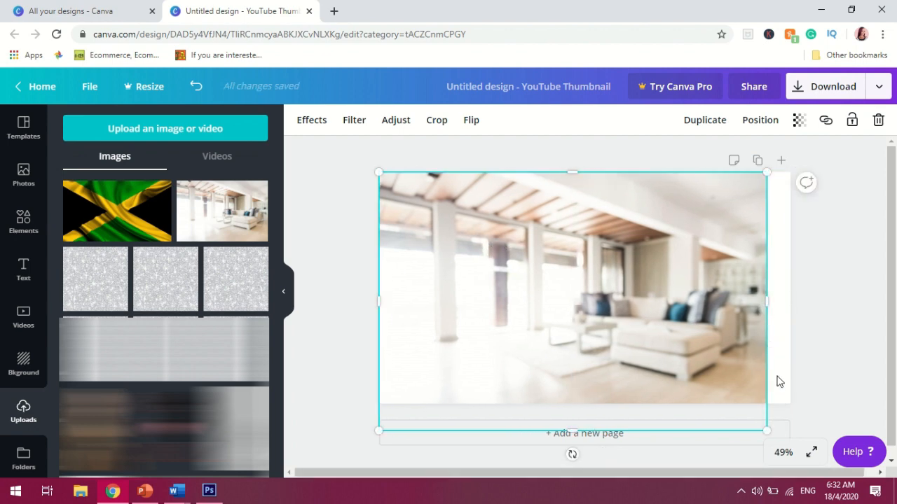
{"action": "left_click_drag", "start_coordinate": [769, 177], "coordinate": [806, 175]}
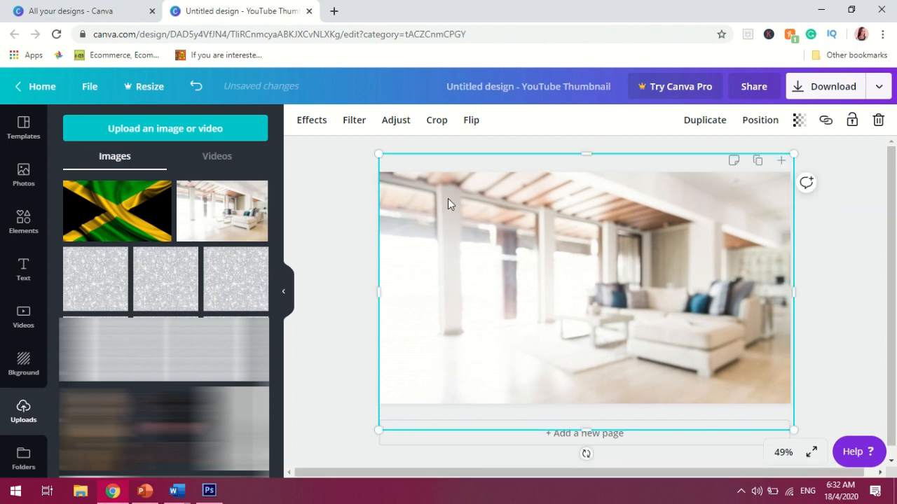
Add the Jamaican flag image to the design and enlarge it to cover the entire canvas
{"action": "left_click", "coordinate": [361, 200]}
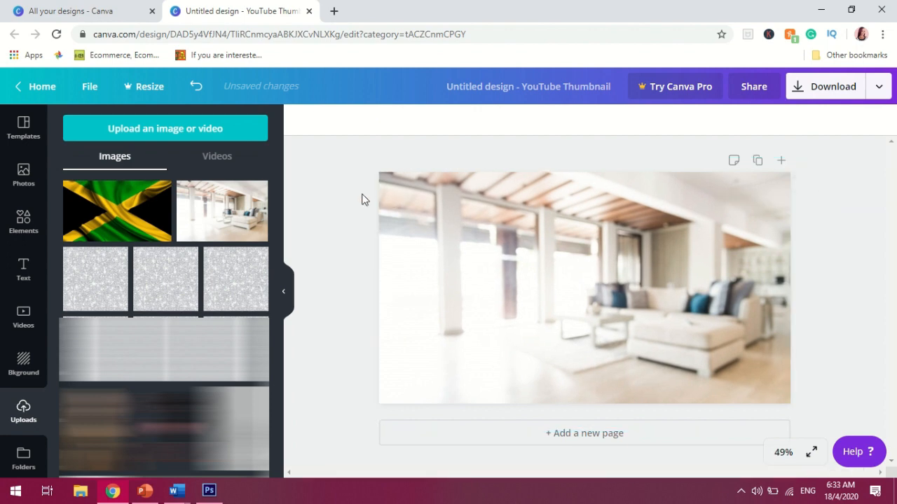
{"action": "left_click", "coordinate": [135, 200]}
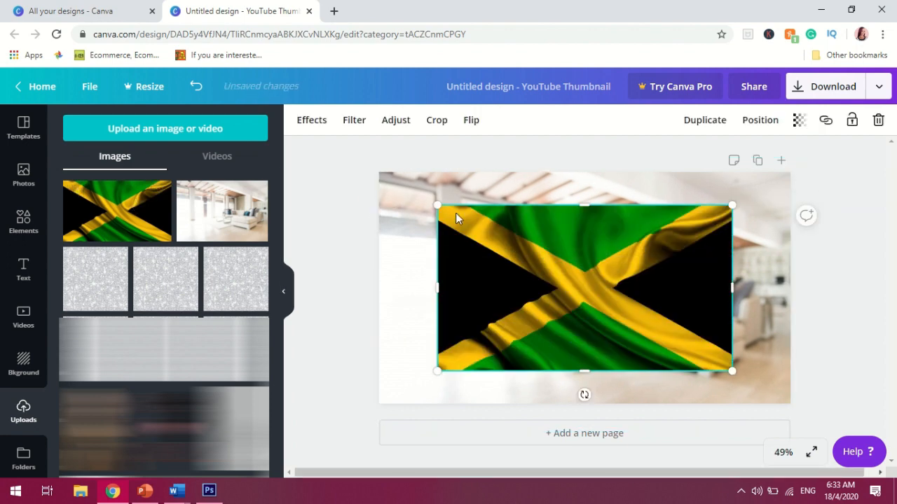
{"action": "left_click_drag", "start_coordinate": [417, 199], "coordinate": [399, 186]}
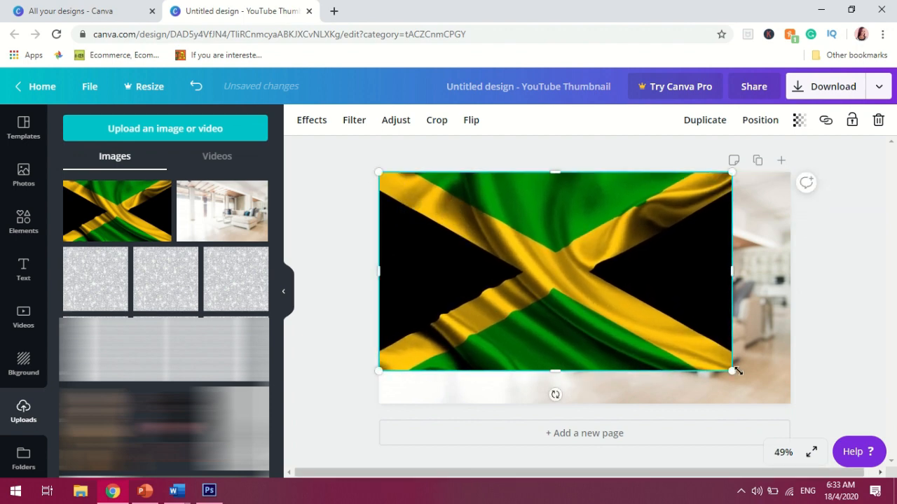
{"action": "left_click_drag", "start_coordinate": [767, 381], "coordinate": [797, 398]}
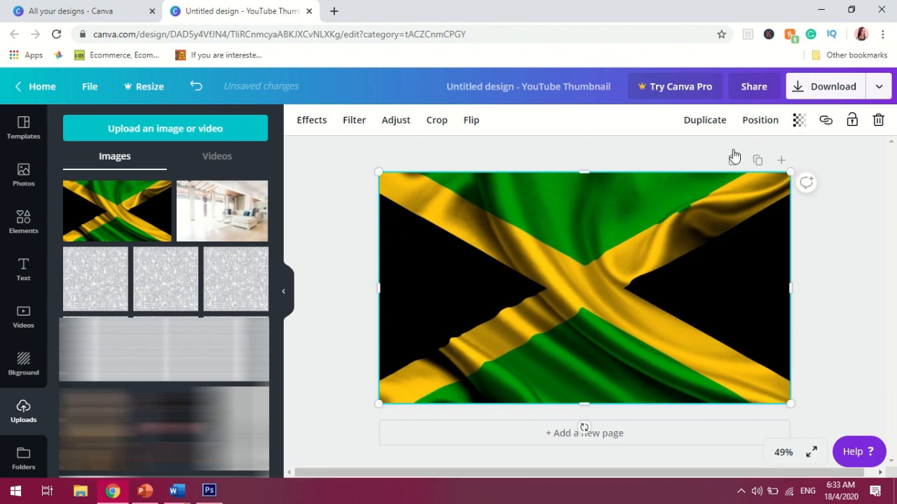
Set the flag image's transparency to 16, undoing an accidental change afterwards made to the background
{"action": "left_click", "coordinate": [797, 120]}
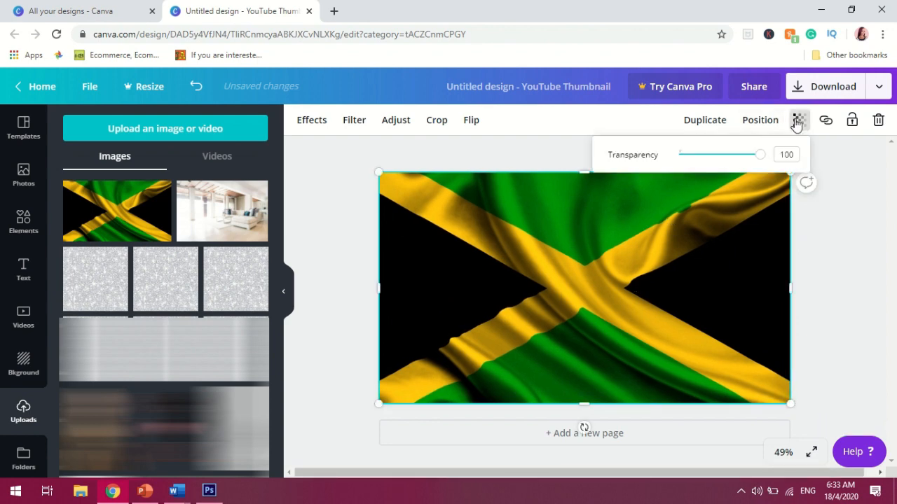
{"action": "left_click_drag", "start_coordinate": [758, 157], "coordinate": [689, 167]}
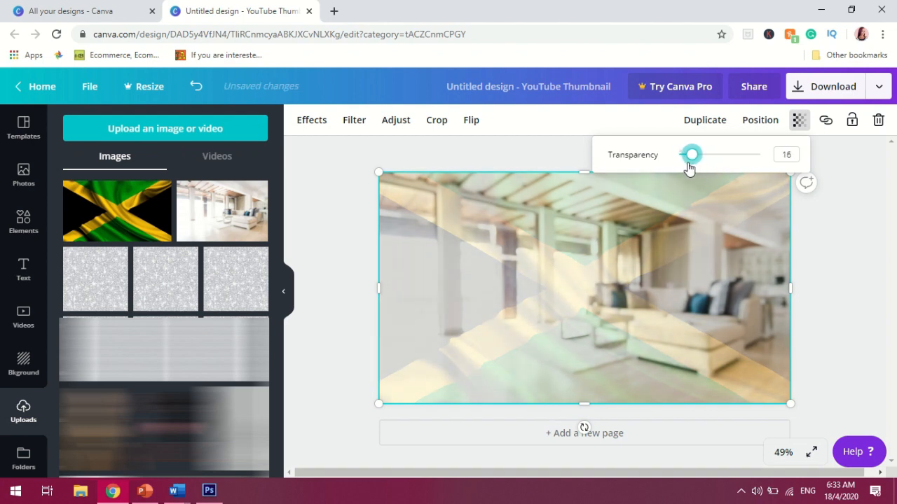
{"action": "left_click", "coordinate": [880, 295]}
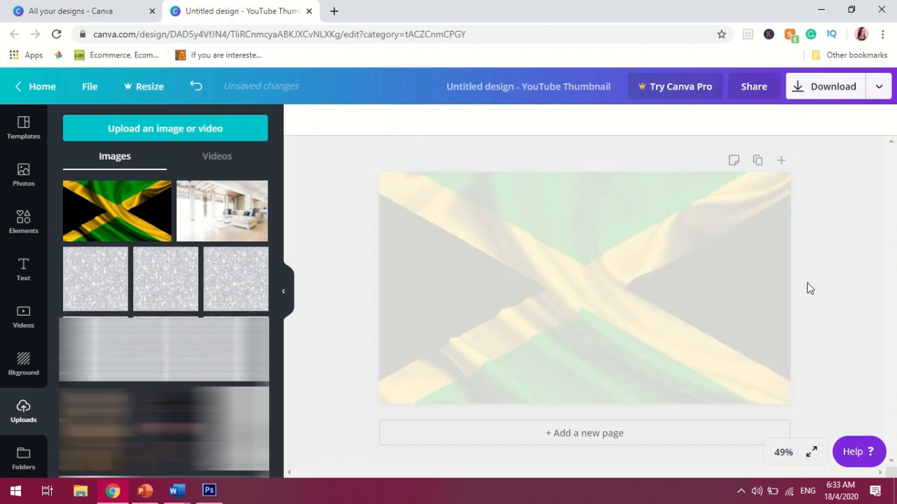
{"action": "left_click", "coordinate": [731, 283]}
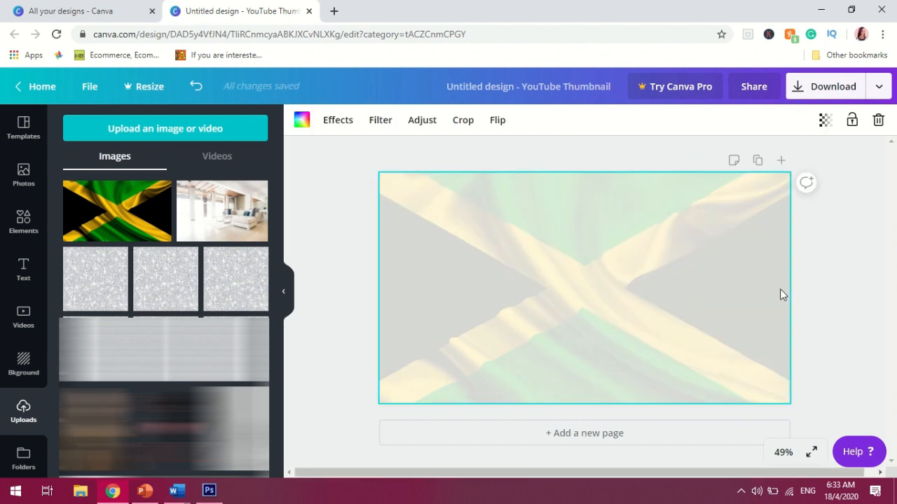
{"action": "key", "text": "ctrl+z"}
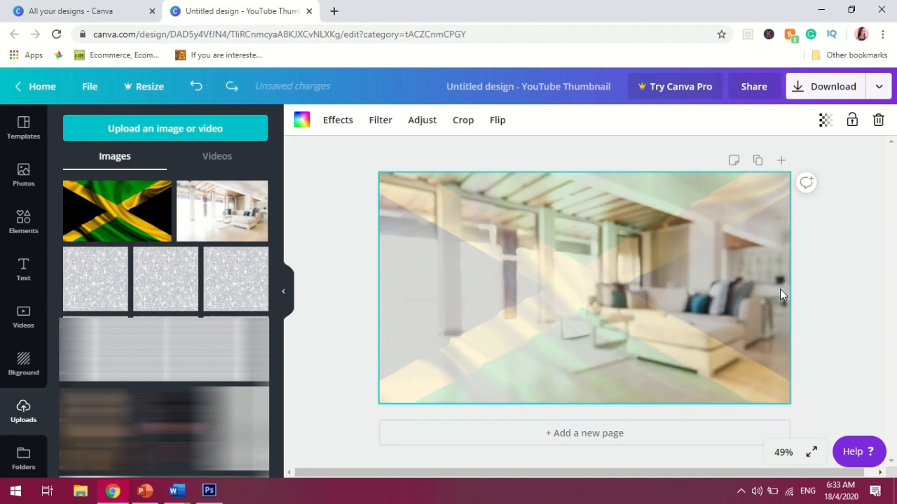
{"action": "left_click", "coordinate": [823, 282]}
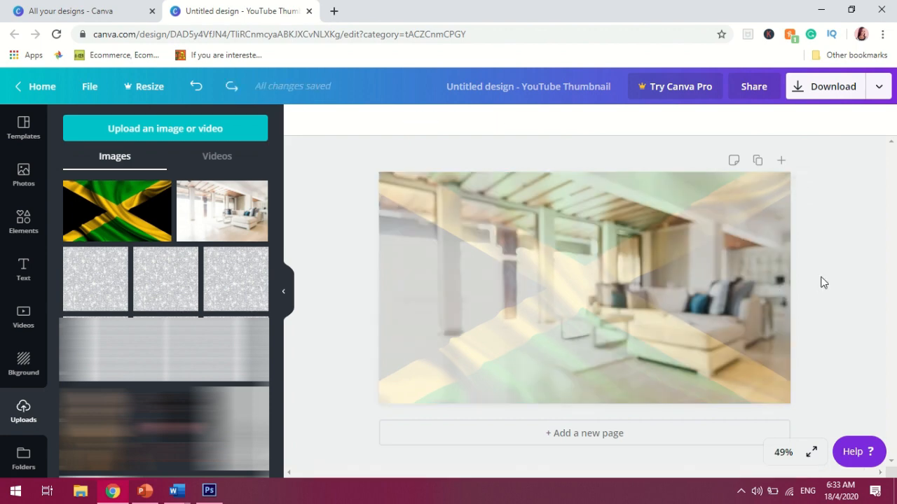
Lower the flag image's transparency slightly further
{"action": "left_click", "coordinate": [652, 271]}
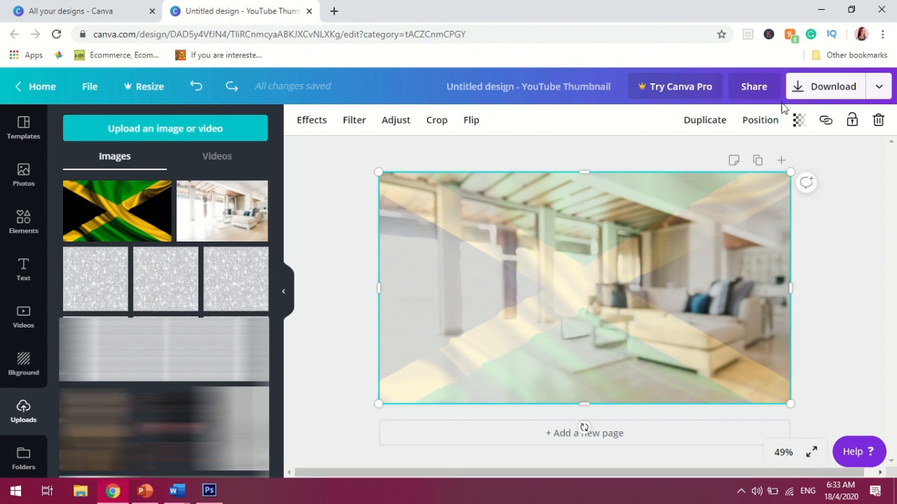
{"action": "left_click", "coordinate": [796, 121]}
{"action": "left_click_drag", "start_coordinate": [705, 161], "coordinate": [691, 161]}
{"action": "left_click", "coordinate": [854, 259]}
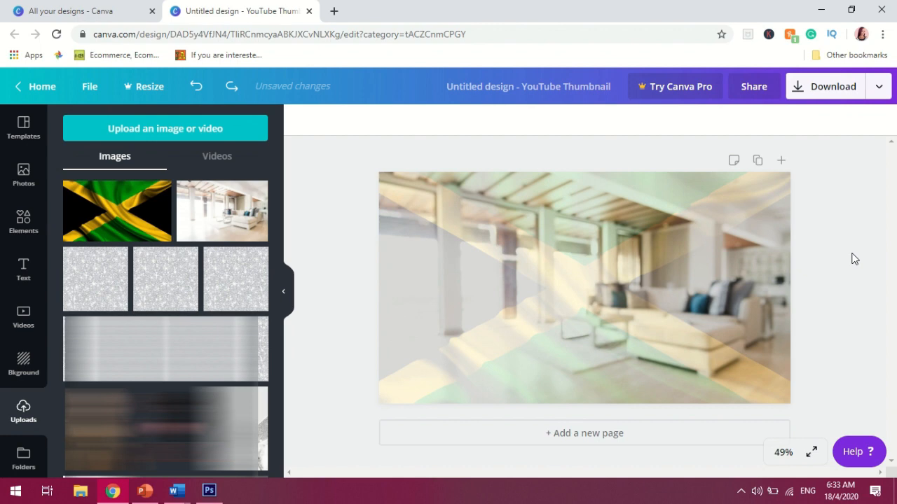
Download the thumbnail design as a PNG file
{"action": "left_click", "coordinate": [804, 87]}
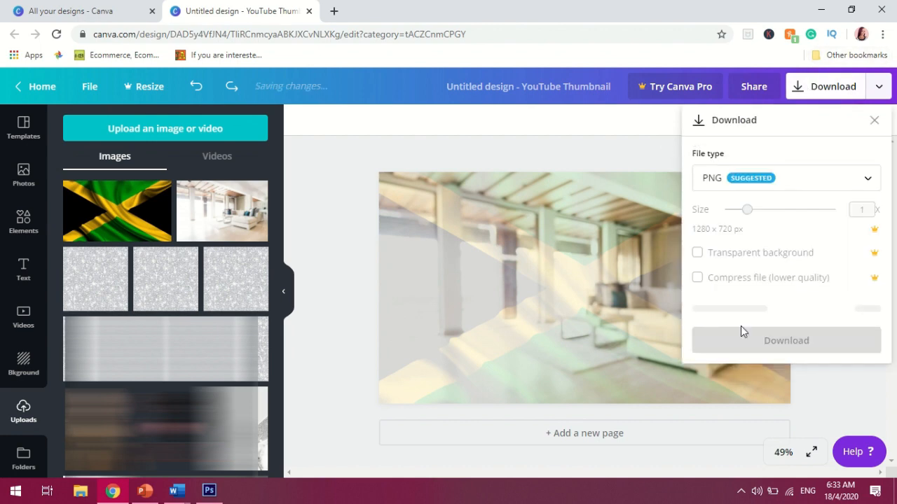
{"action": "left_click", "coordinate": [730, 313]}
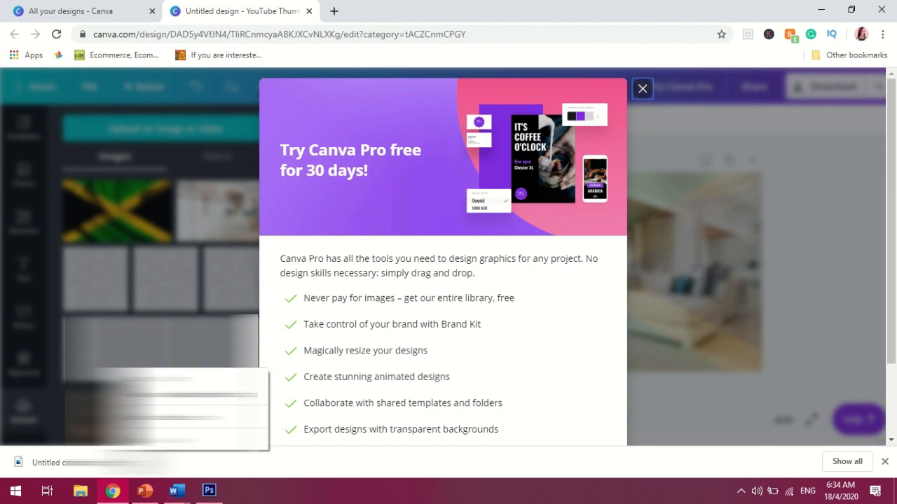
Show the downloaded PNG in its folder and rename it Thumbnail Background
{"action": "left_click", "coordinate": [135, 463]}
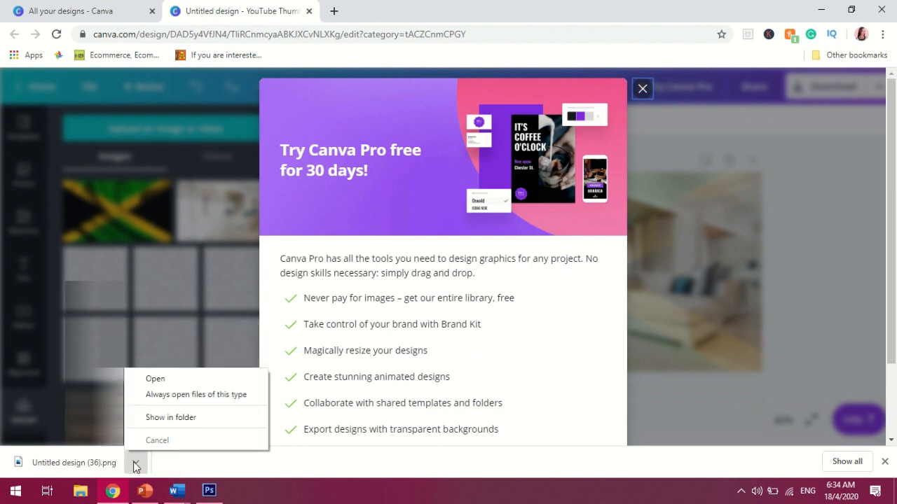
{"action": "left_click", "coordinate": [168, 417]}
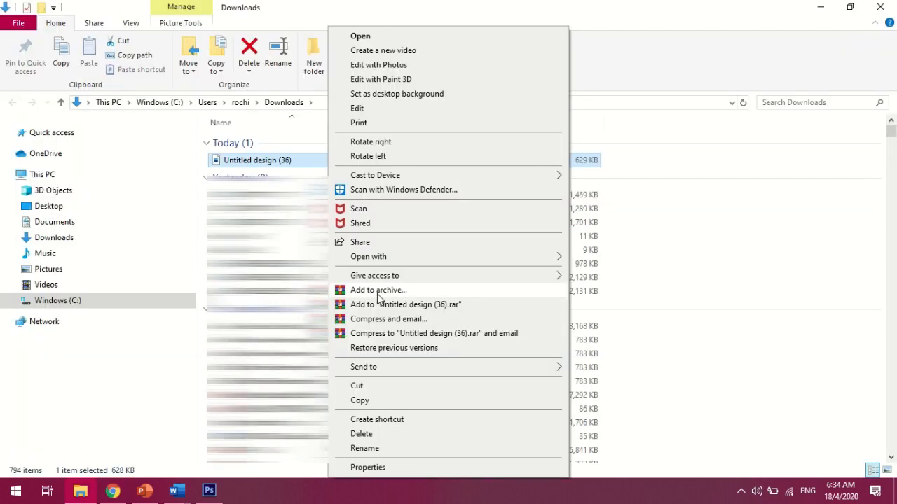
{"action": "right_click", "coordinate": [322, 160]}
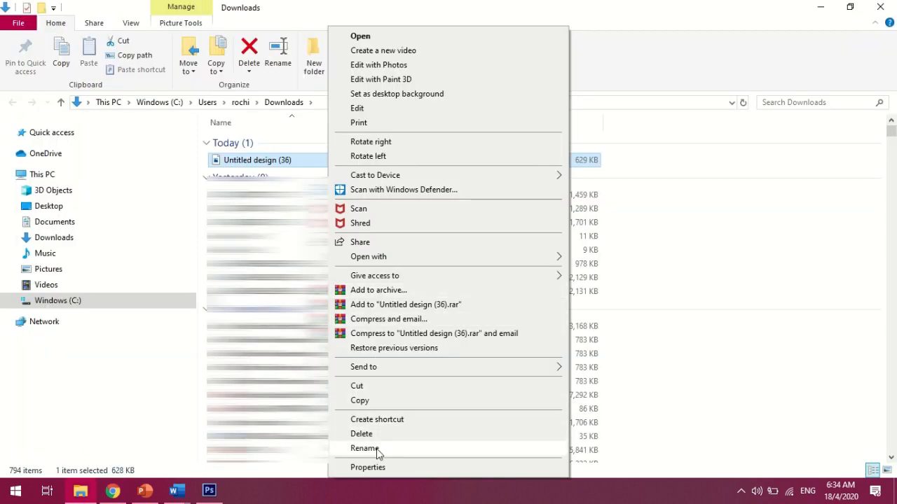
{"action": "left_click", "coordinate": [365, 448]}
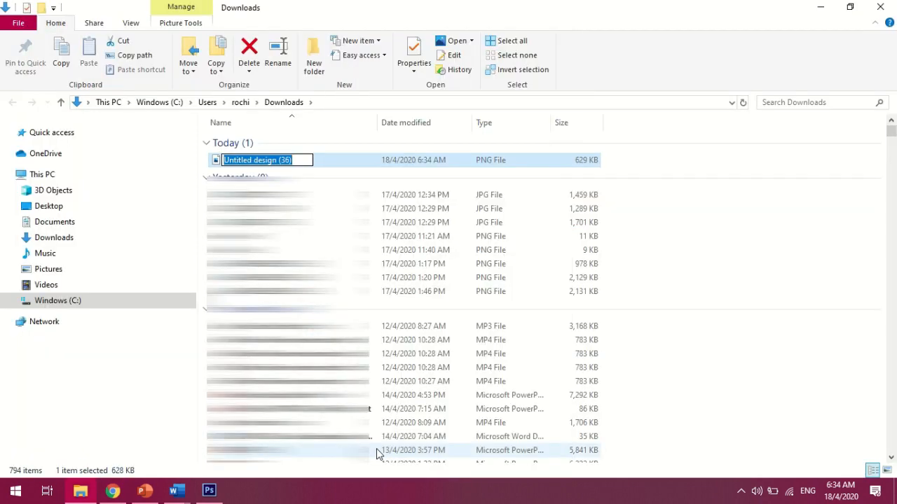
{"action": "key", "text": "BackSpace"}
{"action": "type", "text": "Thumbnail Background"}
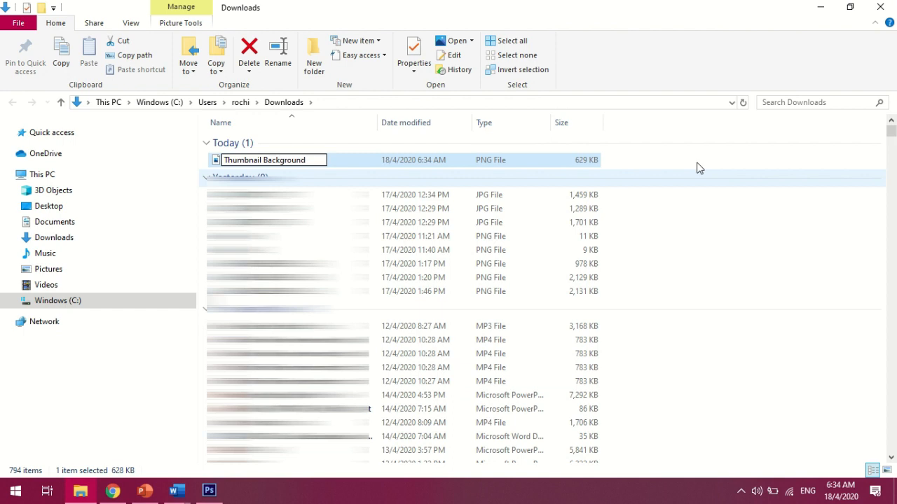
{"action": "left_click", "coordinate": [661, 160]}
Copy the Thumbnail Background file and paste it into the Thumbnail WIP folder on the Desktop
{"action": "left_click", "coordinate": [303, 167]}
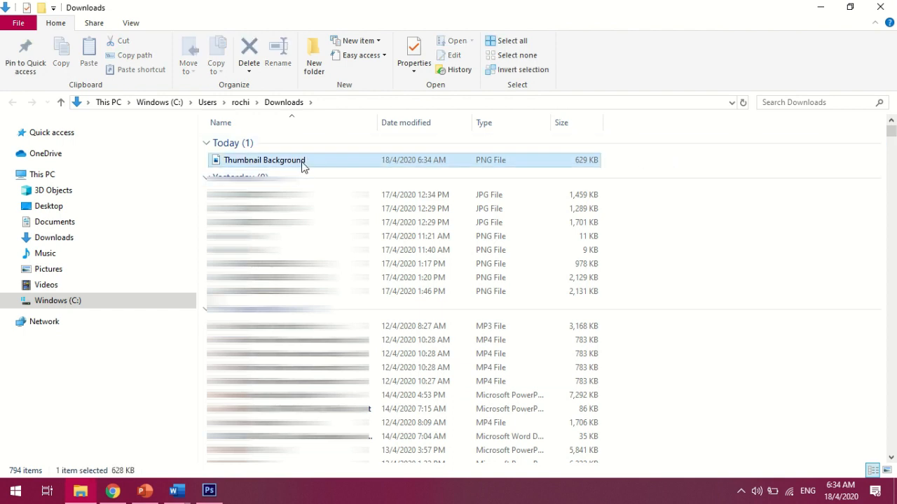
{"action": "right_click", "coordinate": [303, 167]}
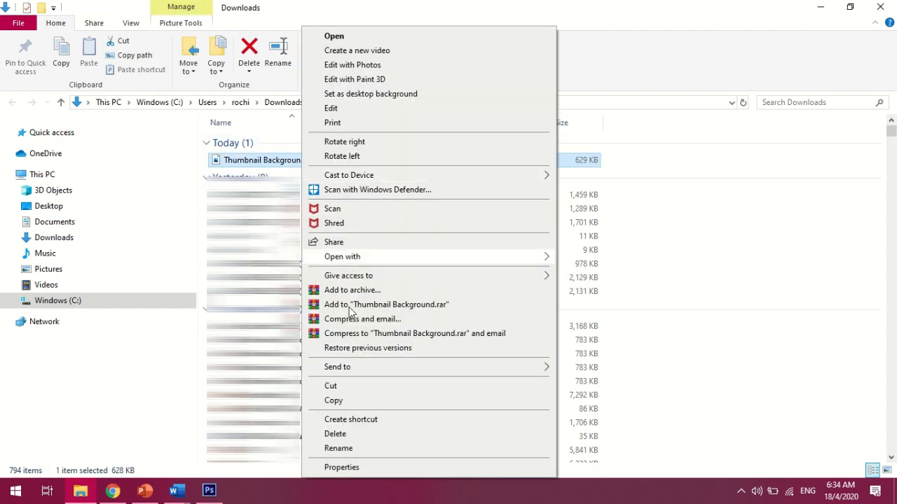
{"action": "left_click", "coordinate": [341, 398]}
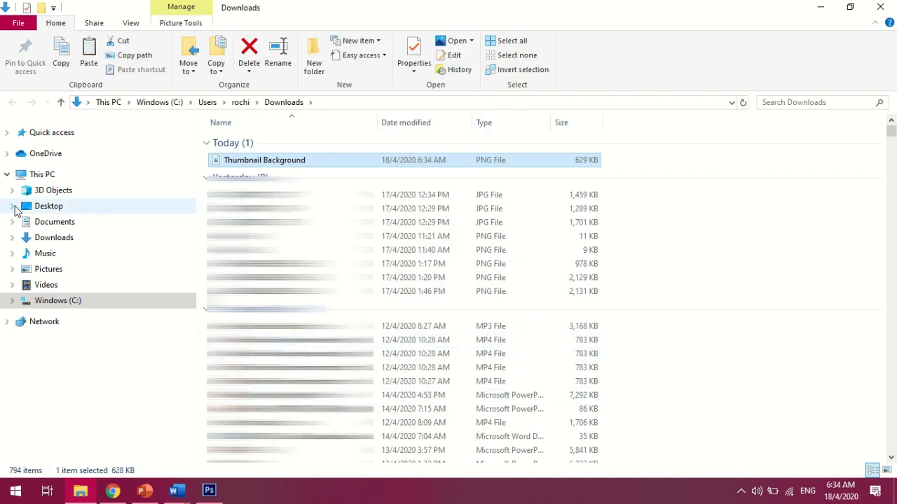
{"action": "left_click", "coordinate": [40, 207]}
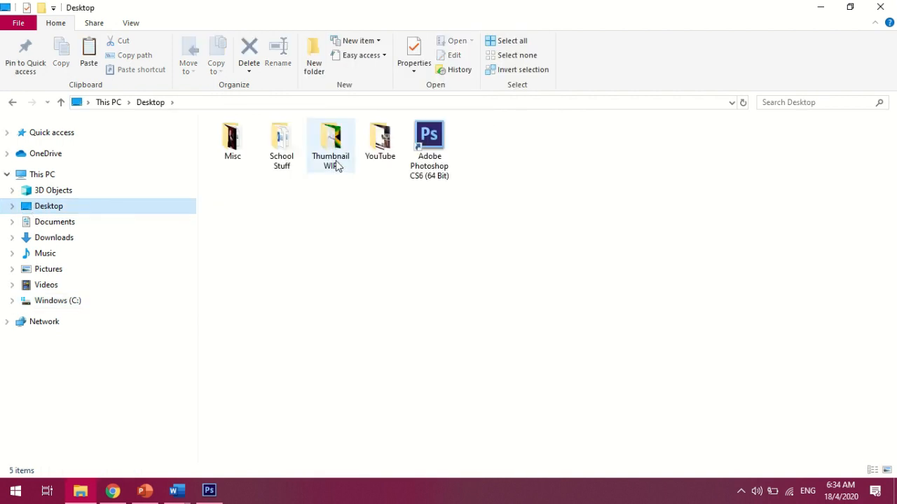
{"action": "double_click", "coordinate": [333, 151]}
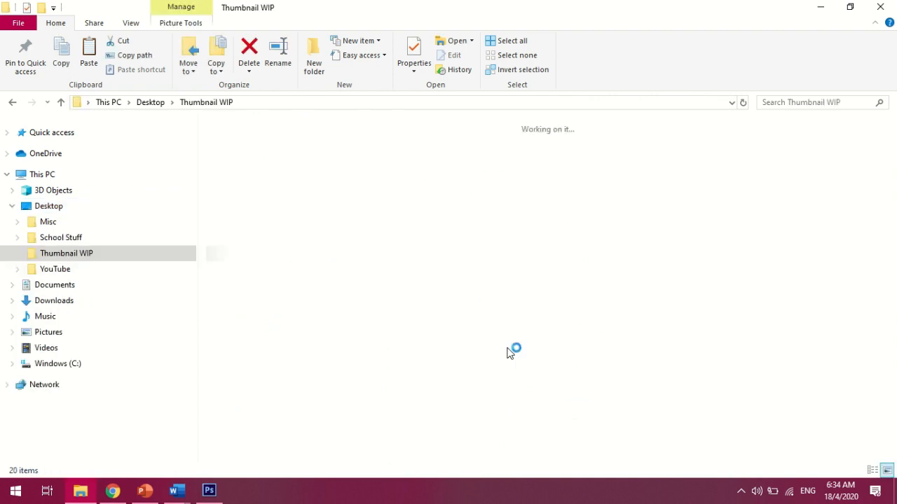
{"action": "key", "text": "ctrl+v"}
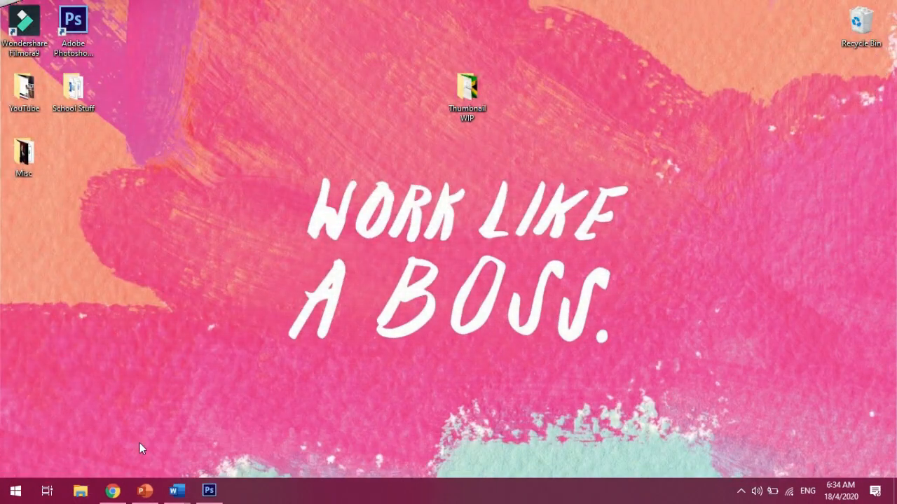
Switch to Photoshop and open Thumbnail Background from the Thumbnail WIP folder
{"action": "left_click", "coordinate": [208, 491]}
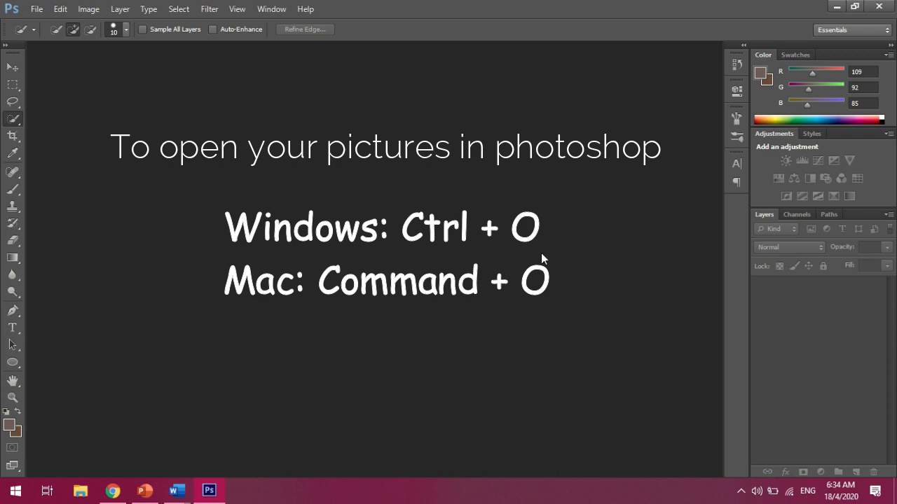
{"action": "key", "text": "ctrl+o"}
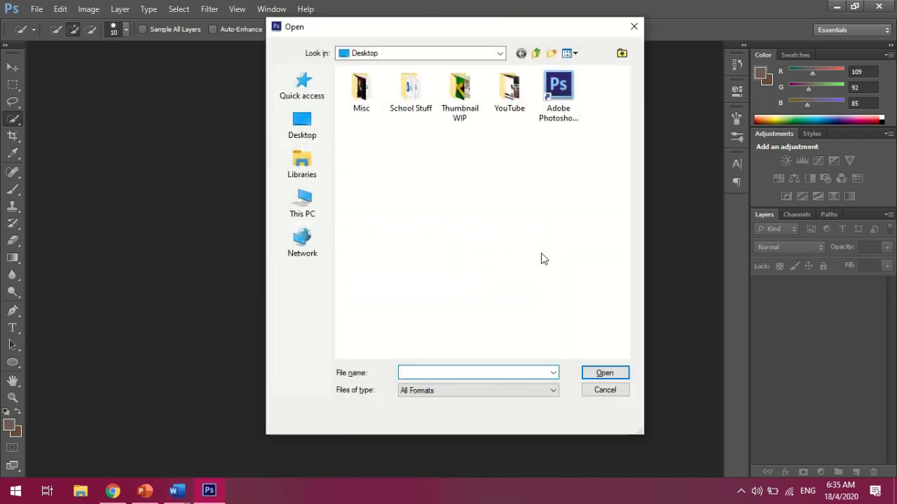
{"action": "left_click", "coordinate": [459, 114]}
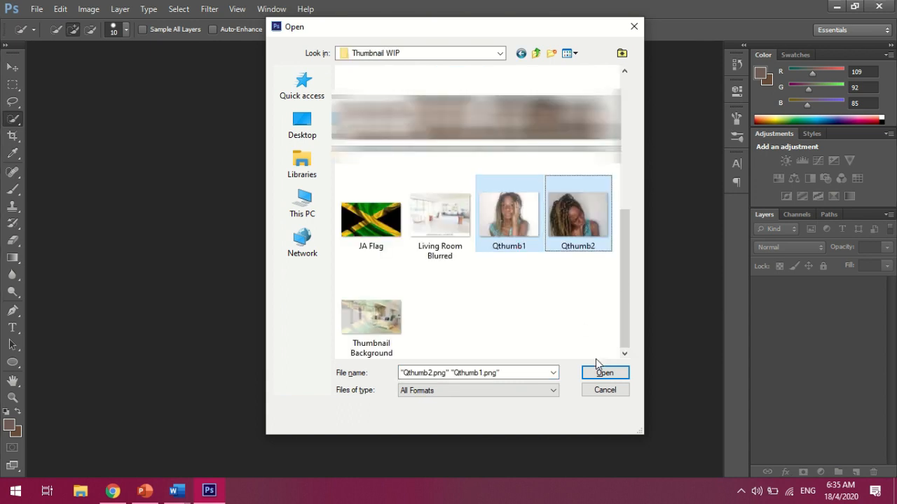
{"action": "left_click", "coordinate": [602, 372]}
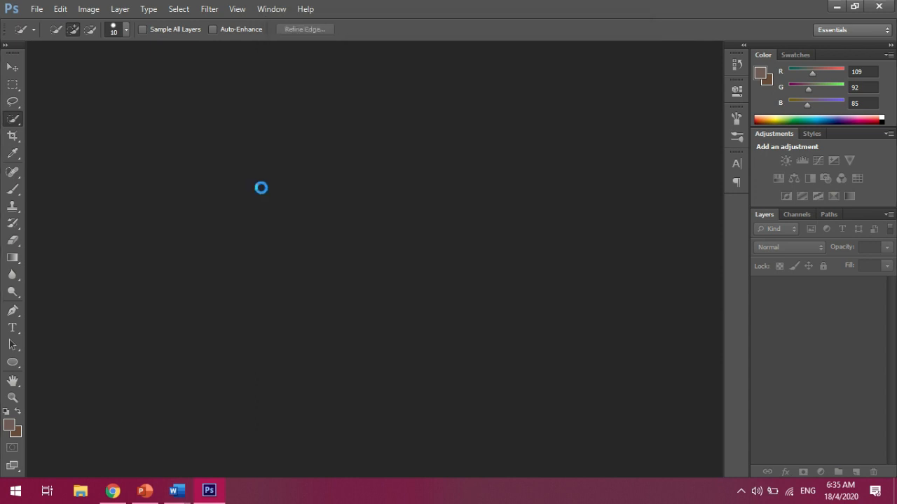
{"action": "mouse_move", "coordinate": [198, 494]}
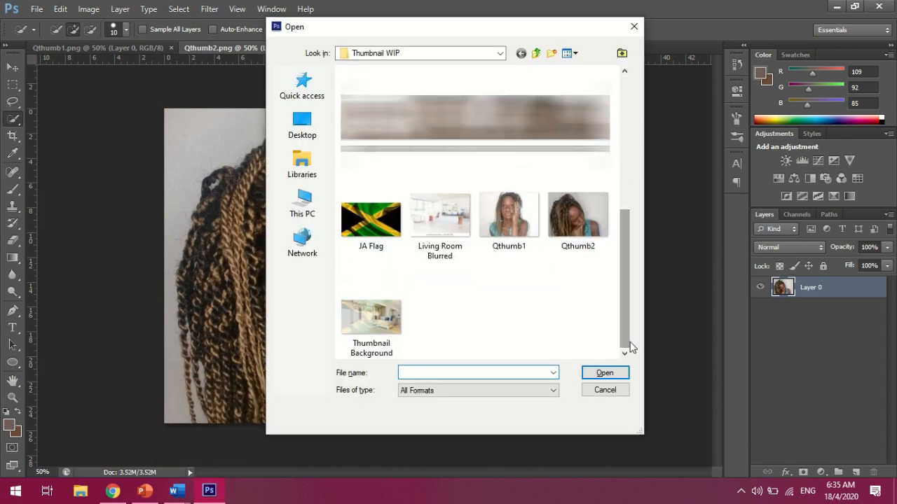
{"action": "left_click", "coordinate": [598, 372]}
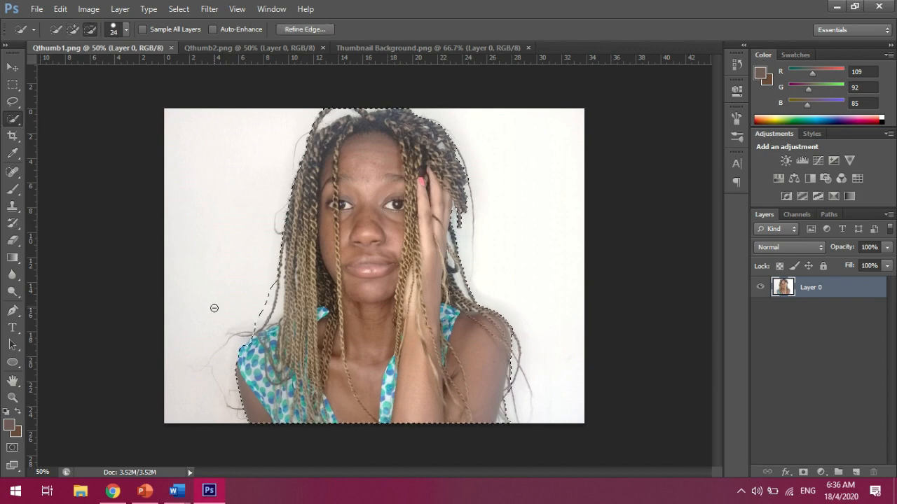
Lasso a loose selection around the woman in Qthumb1 and paste her into the Thumbnail Background document
{"action": "key", "text": "ctrl+d"}
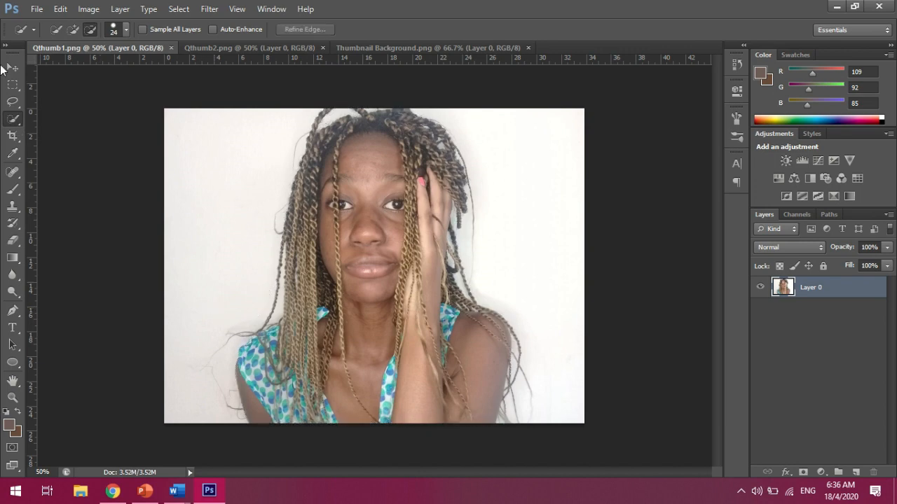
{"action": "left_click", "coordinate": [12, 102]}
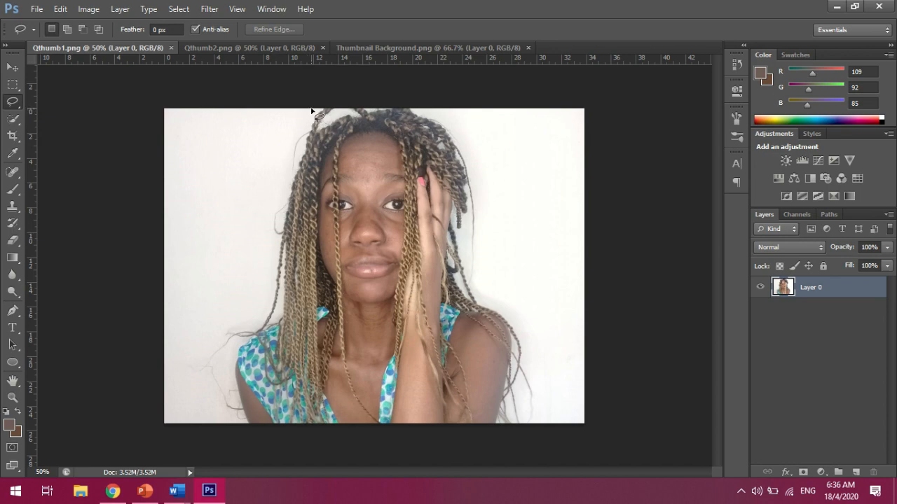
{"action": "mouse_move", "coordinate": [312, 110]}
{"action": "left_mouse_down"}
{"action": "mouse_move", "coordinate": [277, 160]}
{"action": "mouse_move", "coordinate": [263, 286]}
{"action": "mouse_move", "coordinate": [205, 334]}
{"action": "mouse_move", "coordinate": [207, 370]}
{"action": "mouse_move", "coordinate": [230, 377]}
{"action": "mouse_move", "coordinate": [225, 415]}
{"action": "mouse_move", "coordinate": [256, 429]}
{"action": "mouse_move", "coordinate": [460, 436]}
{"action": "mouse_move", "coordinate": [521, 426]}
{"action": "mouse_move", "coordinate": [531, 418]}
{"action": "mouse_move", "coordinate": [534, 378]}
{"action": "mouse_move", "coordinate": [516, 329]}
{"action": "mouse_move", "coordinate": [476, 284]}
{"action": "mouse_move", "coordinate": [464, 251]}
{"action": "mouse_move", "coordinate": [472, 143]}
{"action": "mouse_move", "coordinate": [401, 88]}
{"action": "mouse_move", "coordinate": [363, 84]}
{"action": "mouse_move", "coordinate": [308, 120]}
{"action": "left_mouse_up"}
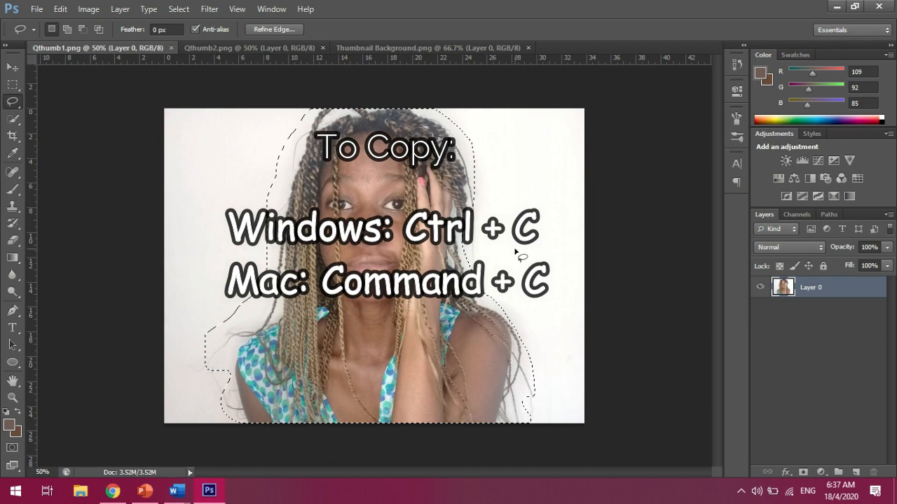
{"action": "left_click", "coordinate": [383, 47]}
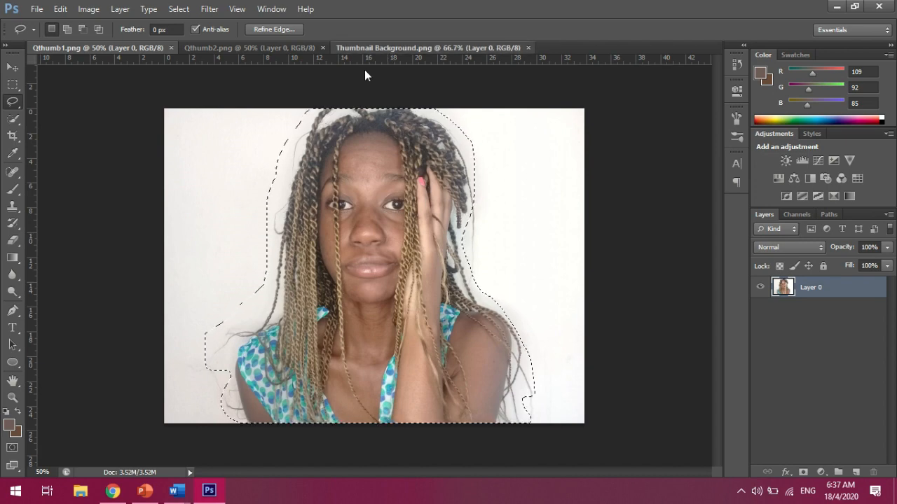
{"action": "key", "text": "ctrl+v"}
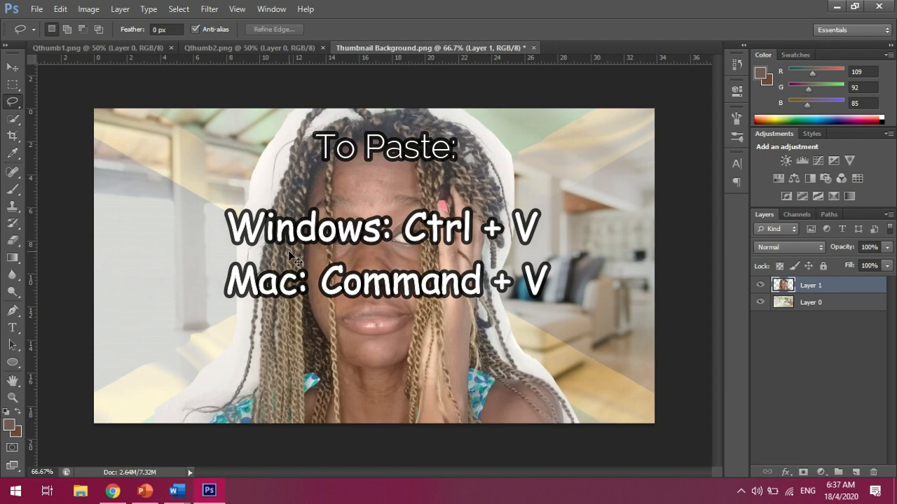
Free-transform the pasted photo, scaling it to about 75% by 78% and placing it against the left edge
{"action": "key", "text": "ctrl+t"}
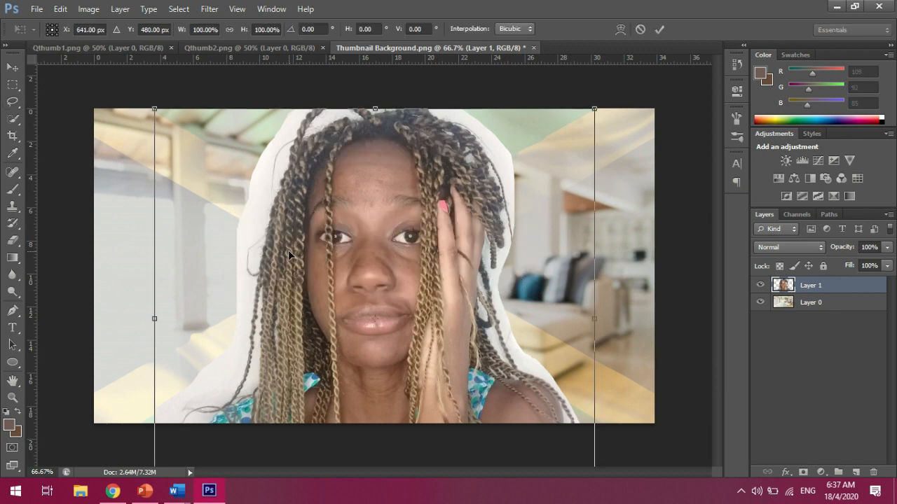
{"action": "left_click_drag", "start_coordinate": [594, 109], "coordinate": [378, 326]}
{"action": "left_click_drag", "start_coordinate": [312, 344], "coordinate": [255, 257]}
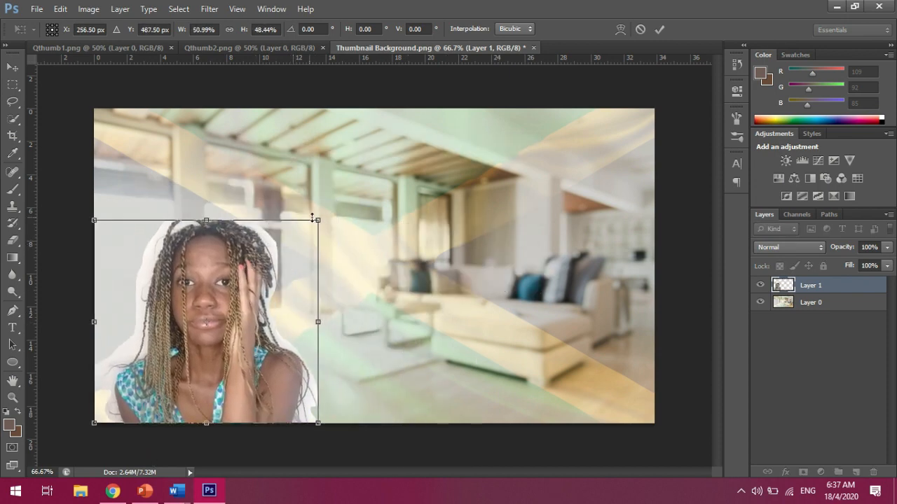
{"action": "left_click_drag", "start_coordinate": [318, 220], "coordinate": [425, 104]}
{"action": "left_click_drag", "start_coordinate": [364, 266], "coordinate": [350, 255]}
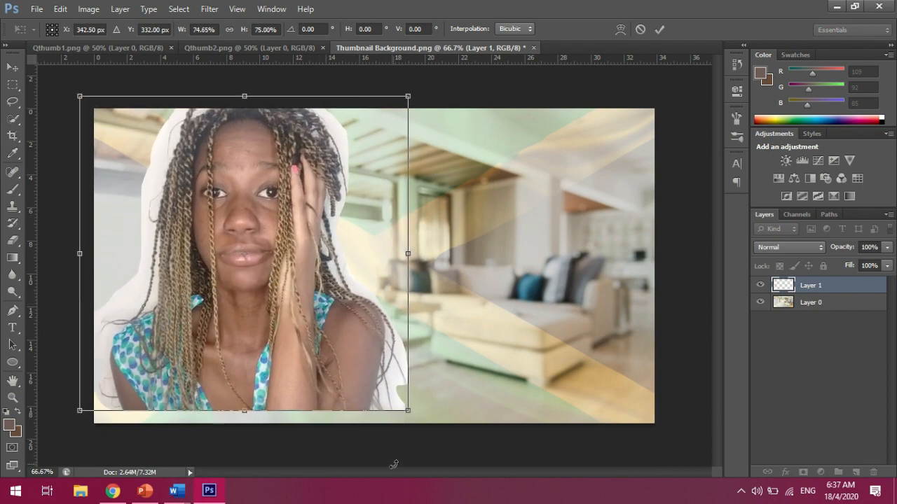
{"action": "left_click_drag", "start_coordinate": [408, 414], "coordinate": [409, 427]}
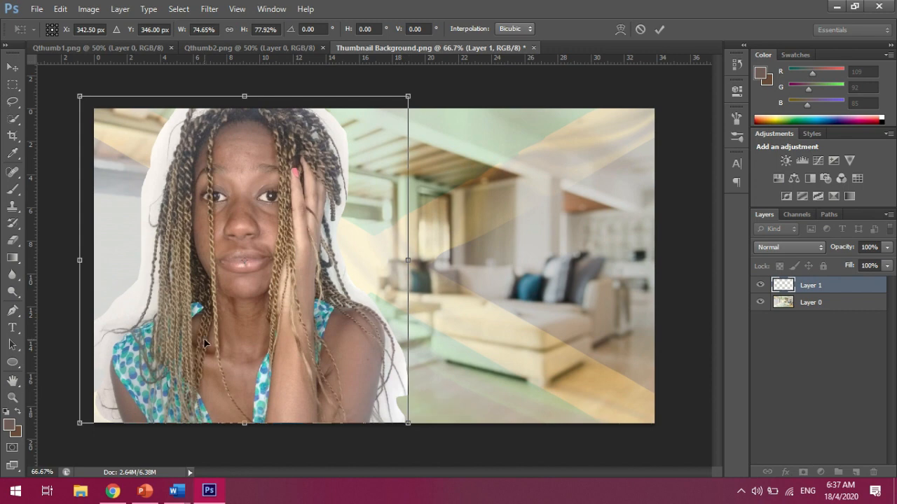
{"action": "left_click_drag", "start_coordinate": [228, 327], "coordinate": [216, 328]}
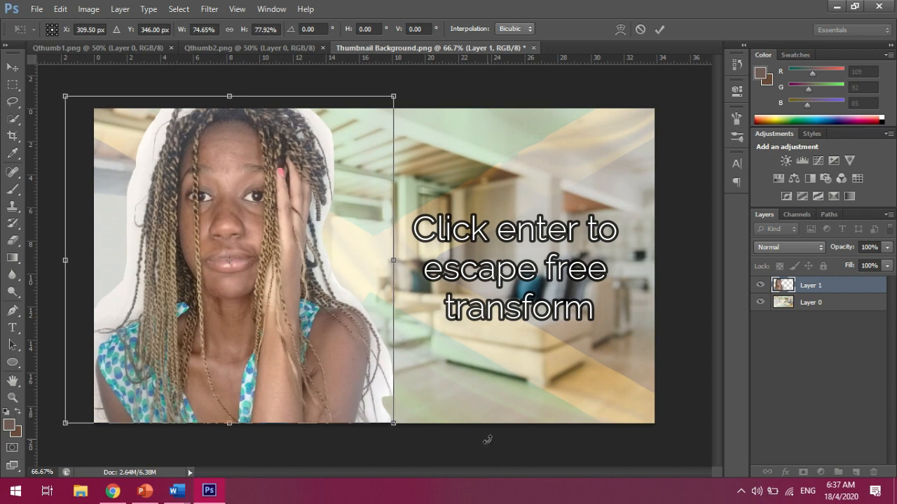
{"action": "key", "text": "Return"}
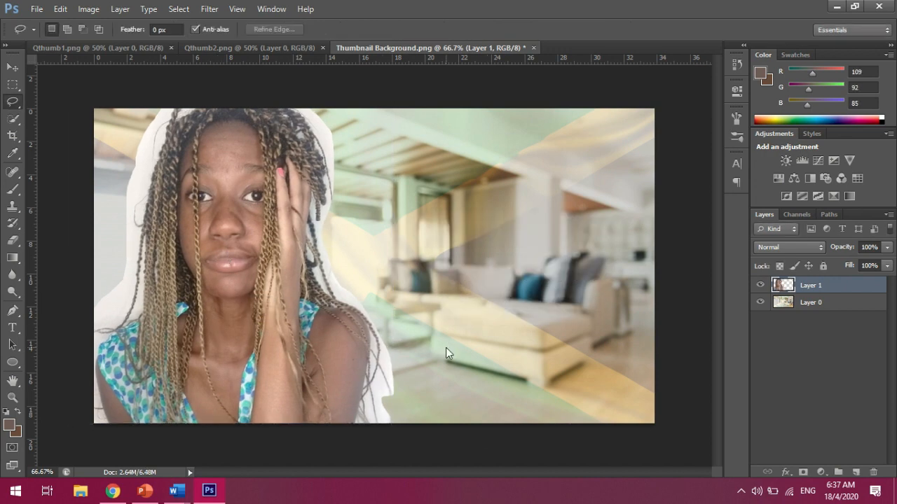
Select the Eraser with a soft round brush at 0% hardness and 37 px size
{"action": "left_click", "coordinate": [13, 240]}
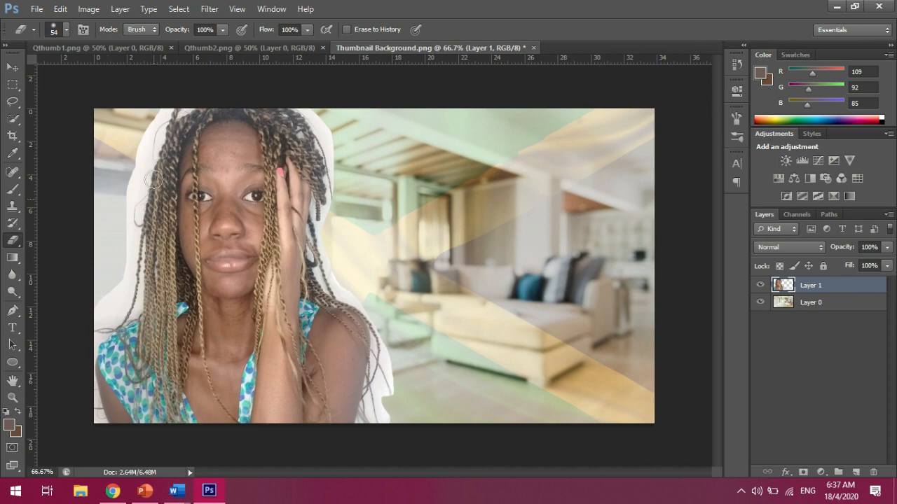
{"action": "key", "text": "l"}
{"action": "left_click", "coordinate": [13, 241]}
{"action": "left_click", "coordinate": [67, 29]}
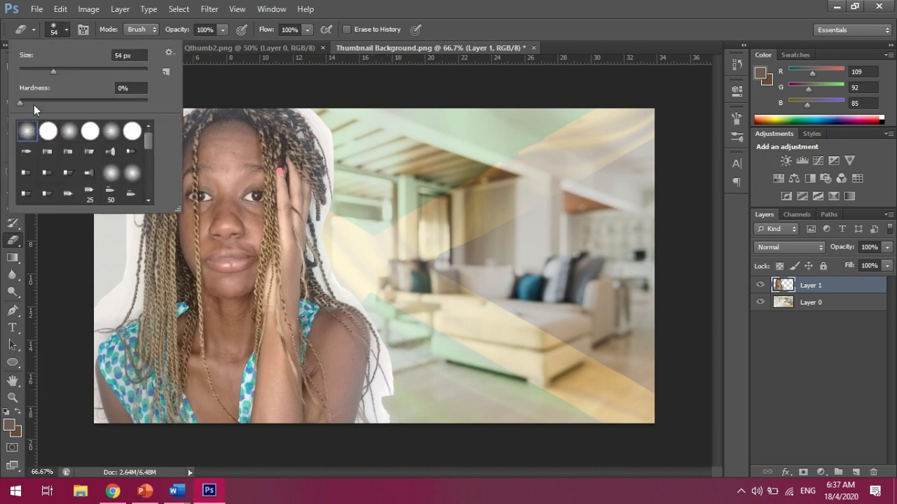
{"action": "double_click", "coordinate": [24, 133]}
{"action": "left_click", "coordinate": [22, 134]}
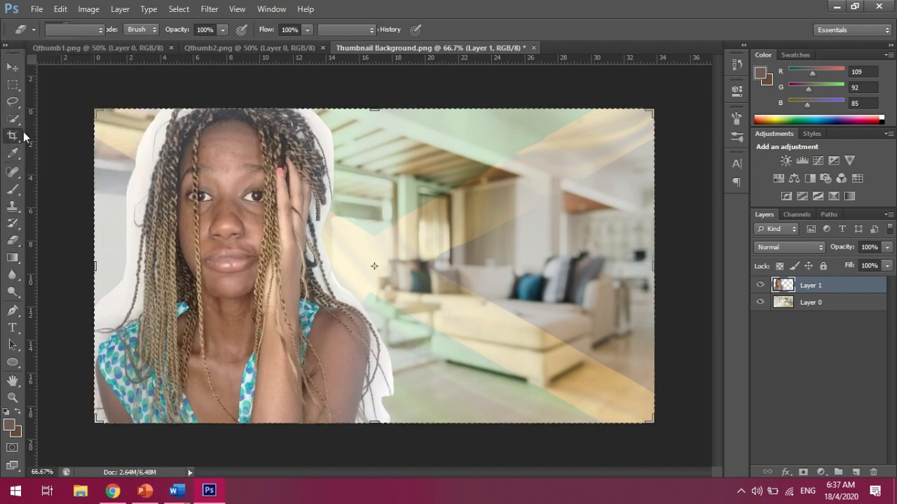
{"action": "left_click", "coordinate": [14, 240]}
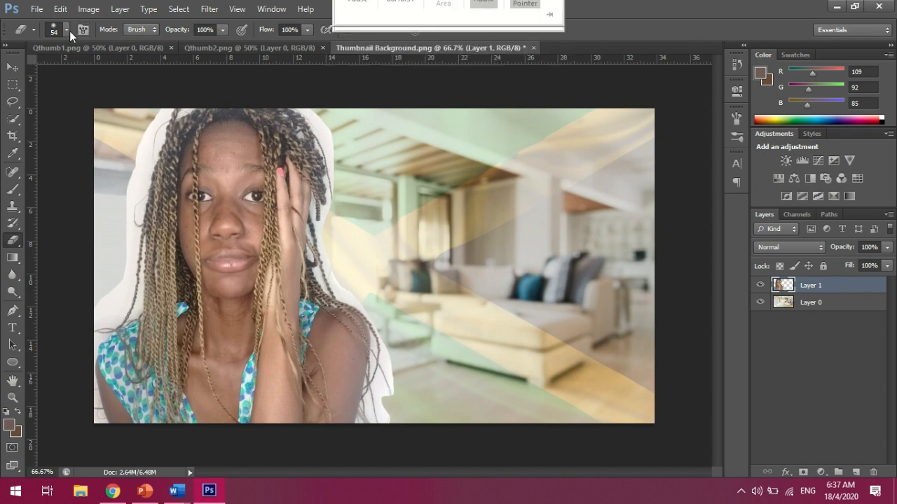
{"action": "left_click", "coordinate": [68, 30]}
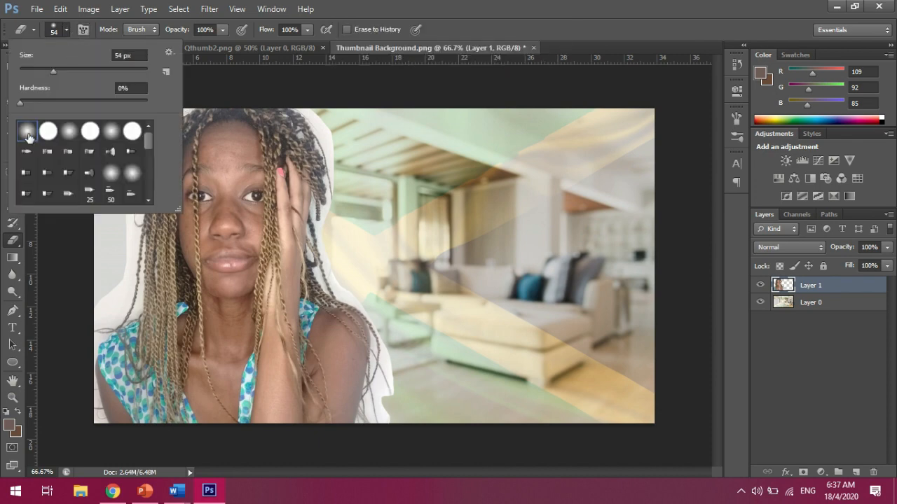
{"action": "left_click", "coordinate": [321, 112]}
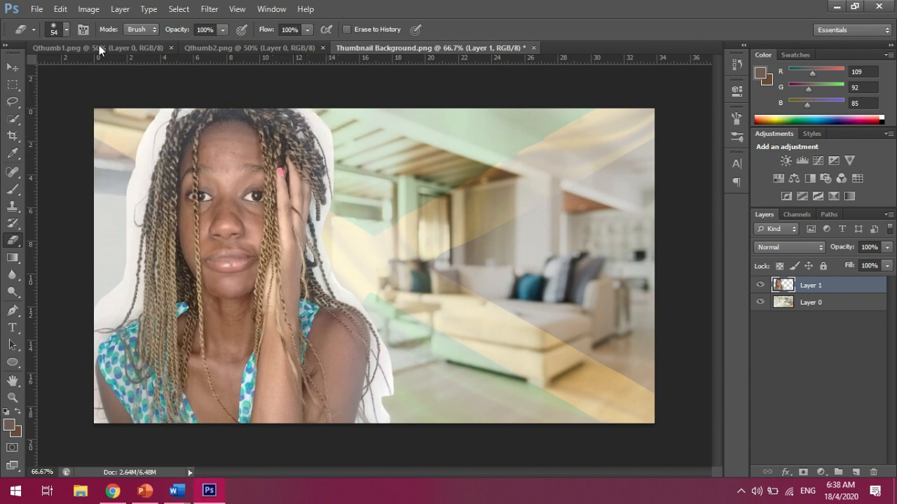
{"action": "left_click", "coordinate": [66, 30]}
{"action": "left_click_drag", "start_coordinate": [51, 70], "coordinate": [43, 70]}
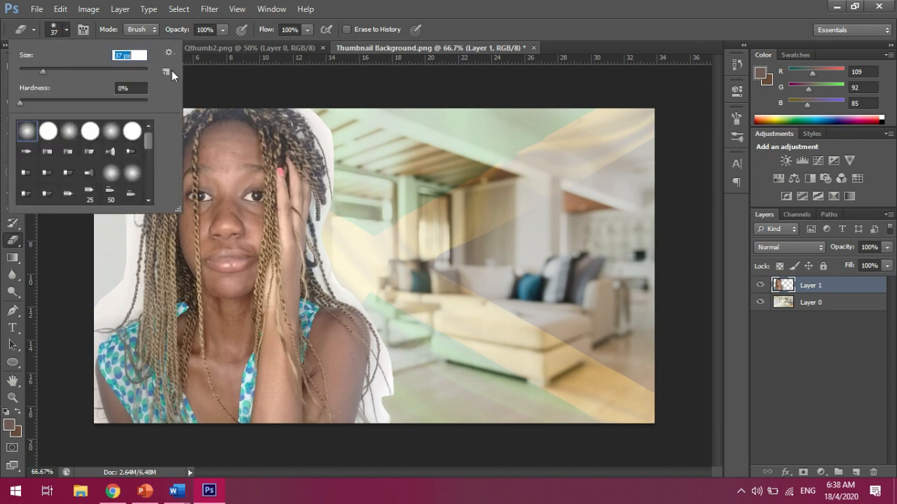
{"action": "left_click", "coordinate": [312, 104]}
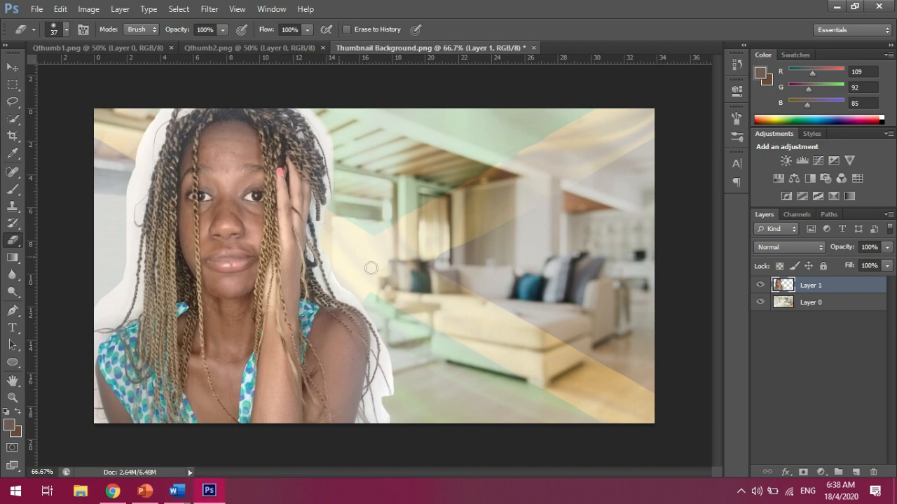
Erase the leftover white background along the right side of the first woman's hair and shoulder
{"action": "key", "text": "ctrl+plus"}
{"action": "key", "text": "ctrl+plus"}
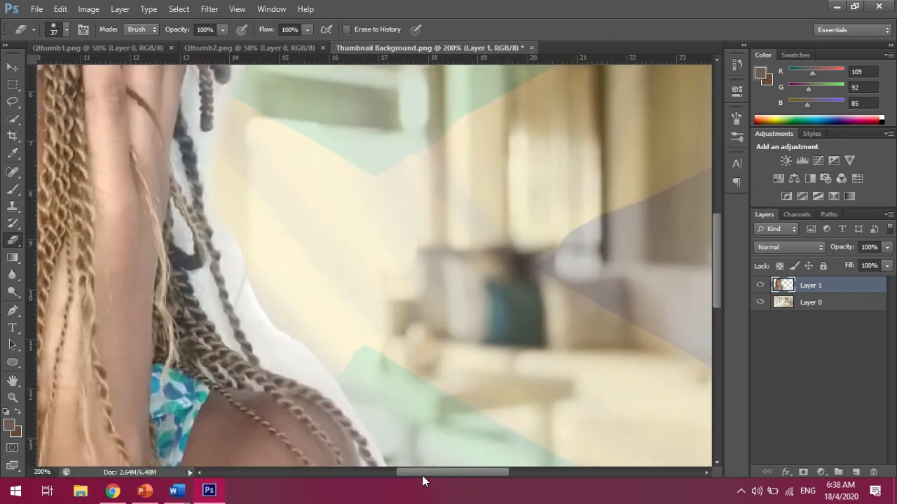
{"action": "left_click_drag", "start_coordinate": [421, 473], "coordinate": [363, 472]}
{"action": "key", "text": "ctrl+minus"}
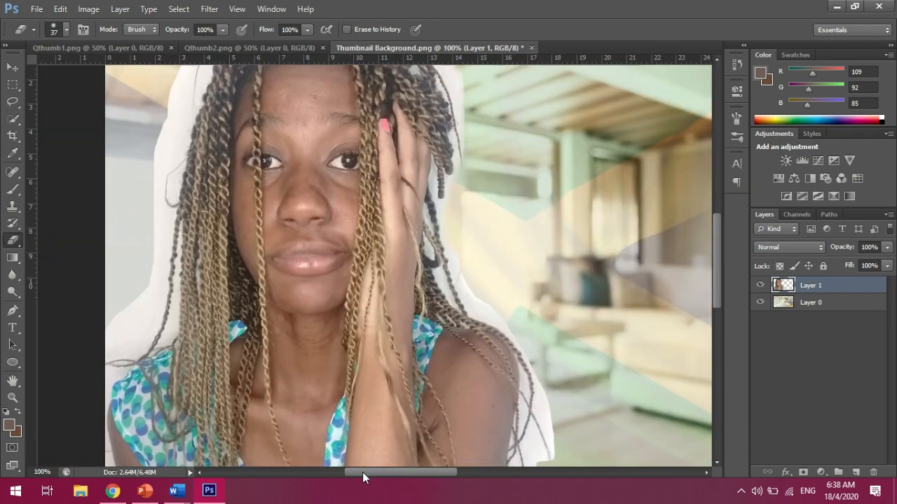
{"action": "key", "text": "ctrl+minus"}
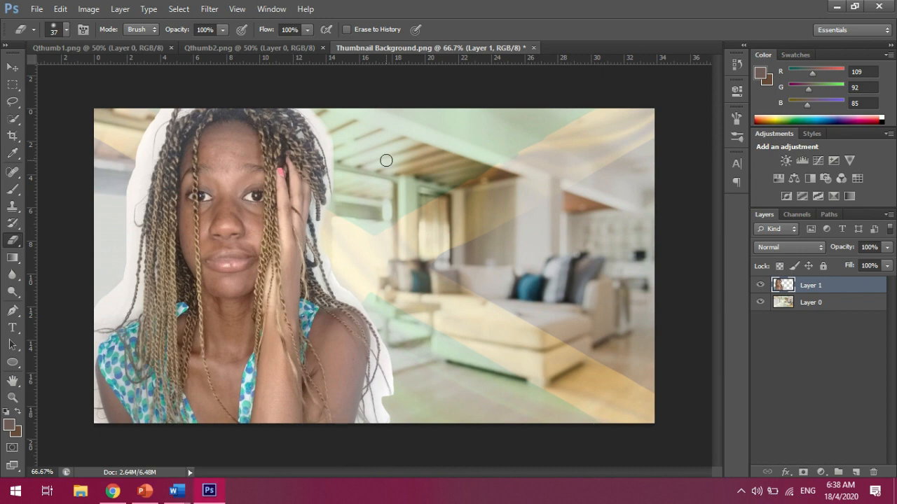
{"action": "key", "text": "ctrl+plus"}
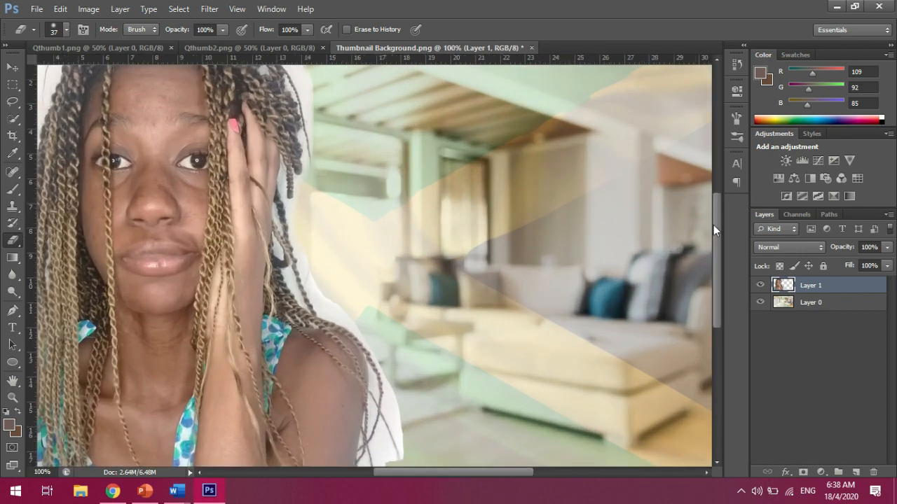
{"action": "left_click_drag", "start_coordinate": [716, 222], "coordinate": [716, 198]}
{"action": "mouse_move", "coordinate": [301, 105]}
{"action": "left_mouse_down"}
{"action": "mouse_move", "coordinate": [318, 190]}
{"action": "mouse_move", "coordinate": [317, 341]}
{"action": "mouse_move", "coordinate": [373, 399]}
{"action": "mouse_move", "coordinate": [378, 408]}
{"action": "mouse_move", "coordinate": [362, 389]}
{"action": "mouse_move", "coordinate": [395, 453]}
{"action": "left_mouse_up"}
{"action": "key", "text": "ctrl+minus"}
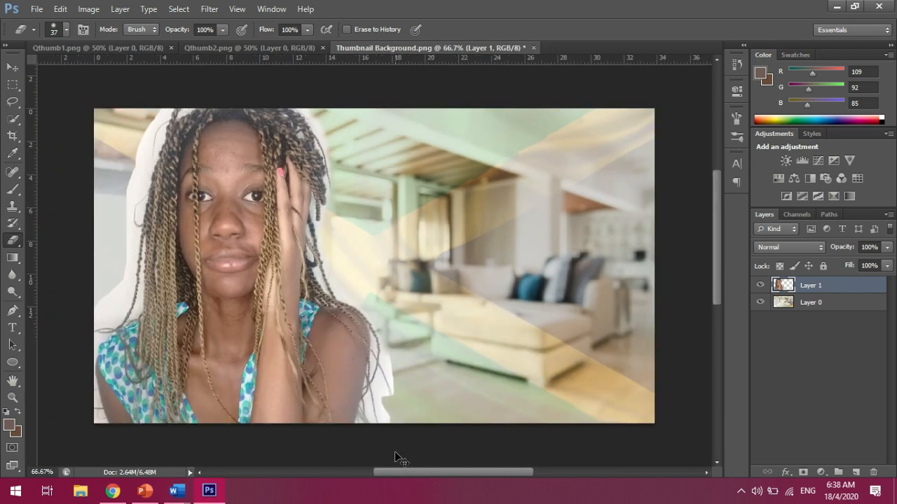
{"action": "mouse_move", "coordinate": [382, 328]}
{"action": "left_mouse_down"}
{"action": "mouse_move", "coordinate": [393, 374]}
{"action": "mouse_move", "coordinate": [387, 399]}
{"action": "mouse_move", "coordinate": [391, 362]}
{"action": "mouse_move", "coordinate": [380, 388]}
{"action": "mouse_move", "coordinate": [383, 427]}
{"action": "mouse_move", "coordinate": [384, 400]}
{"action": "left_mouse_up"}
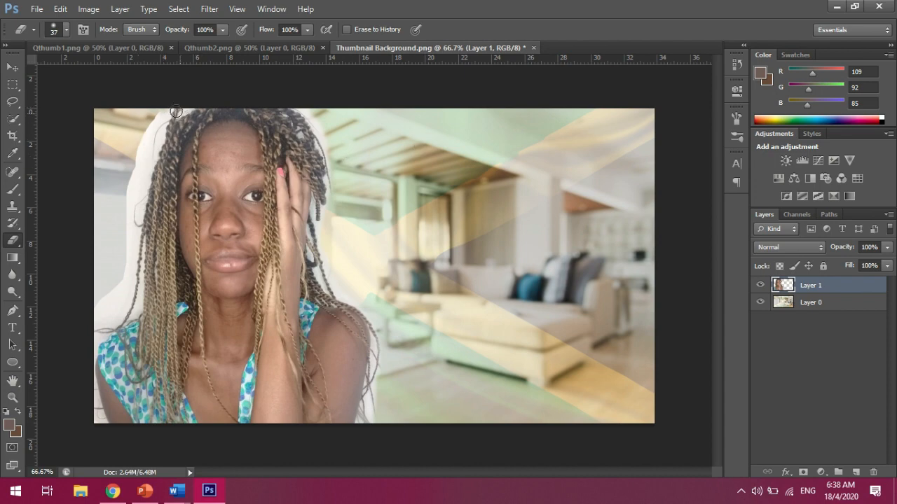
Erase the leftover white background along the left edge of the first photo
{"action": "mouse_move", "coordinate": [160, 110]}
{"action": "left_mouse_down"}
{"action": "mouse_move", "coordinate": [127, 205]}
{"action": "mouse_move", "coordinate": [126, 266]}
{"action": "mouse_move", "coordinate": [94, 316]}
{"action": "left_mouse_up"}
{"action": "left_click_drag", "start_coordinate": [133, 211], "coordinate": [169, 115]}
{"action": "left_click_drag", "start_coordinate": [98, 393], "coordinate": [123, 417]}
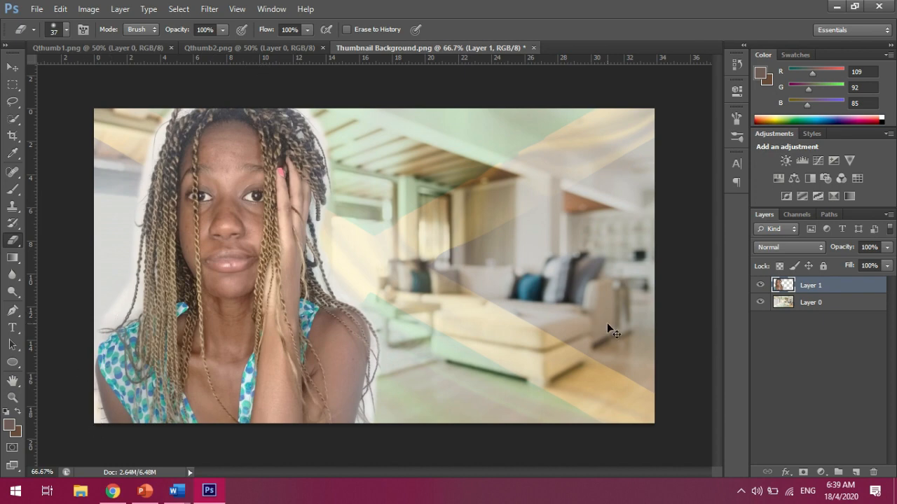
Free-transform the first photo again, enlarging it slightly and shifting it upward
{"action": "key", "text": "ctrl+t"}
{"action": "mouse_move", "coordinate": [393, 97]}
{"action": "left_mouse_down"}
{"action": "mouse_move", "coordinate": [387, 92]}
{"action": "mouse_move", "coordinate": [397, 91]}
{"action": "left_mouse_up"}
{"action": "left_click_drag", "start_coordinate": [261, 166], "coordinate": [248, 166]}
{"action": "left_click_drag", "start_coordinate": [384, 91], "coordinate": [400, 76]}
{"action": "key", "text": "Return"}
Lasso a loose selection around the woman in Qthumb2 and paste her into the Thumbnail Background document
{"action": "left_click", "coordinate": [238, 48]}
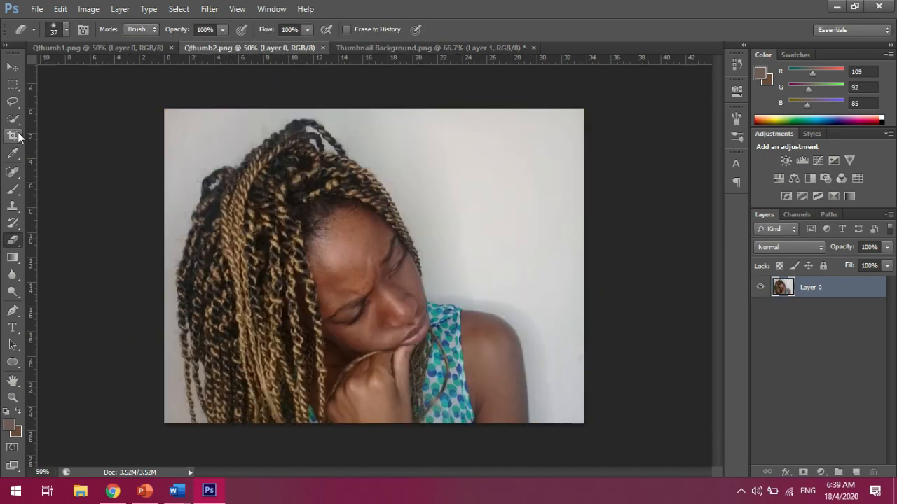
{"action": "left_click", "coordinate": [13, 119]}
{"action": "left_click", "coordinate": [13, 102]}
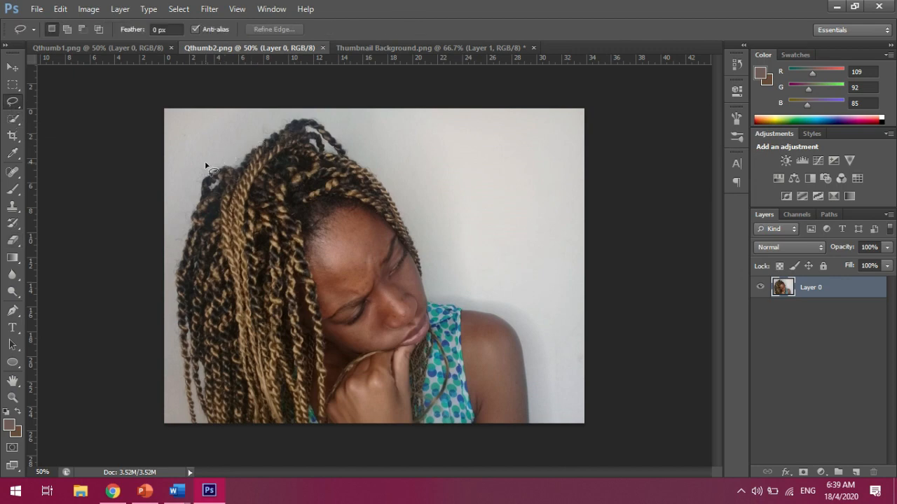
{"action": "mouse_move", "coordinate": [200, 160]}
{"action": "left_mouse_down"}
{"action": "mouse_move", "coordinate": [169, 244]}
{"action": "mouse_move", "coordinate": [171, 348]}
{"action": "left_mouse_up"}
{"action": "mouse_move", "coordinate": [172, 385]}
{"action": "left_mouse_down"}
{"action": "mouse_move", "coordinate": [183, 427]}
{"action": "mouse_move", "coordinate": [200, 436]}
{"action": "mouse_move", "coordinate": [392, 474]}
{"action": "mouse_move", "coordinate": [538, 440]}
{"action": "mouse_move", "coordinate": [546, 404]}
{"action": "mouse_move", "coordinate": [551, 416]}
{"action": "mouse_move", "coordinate": [541, 349]}
{"action": "mouse_move", "coordinate": [524, 327]}
{"action": "mouse_move", "coordinate": [438, 288]}
{"action": "mouse_move", "coordinate": [419, 210]}
{"action": "mouse_move", "coordinate": [342, 129]}
{"action": "mouse_move", "coordinate": [312, 112]}
{"action": "mouse_move", "coordinate": [290, 113]}
{"action": "mouse_move", "coordinate": [193, 165]}
{"action": "left_mouse_up"}
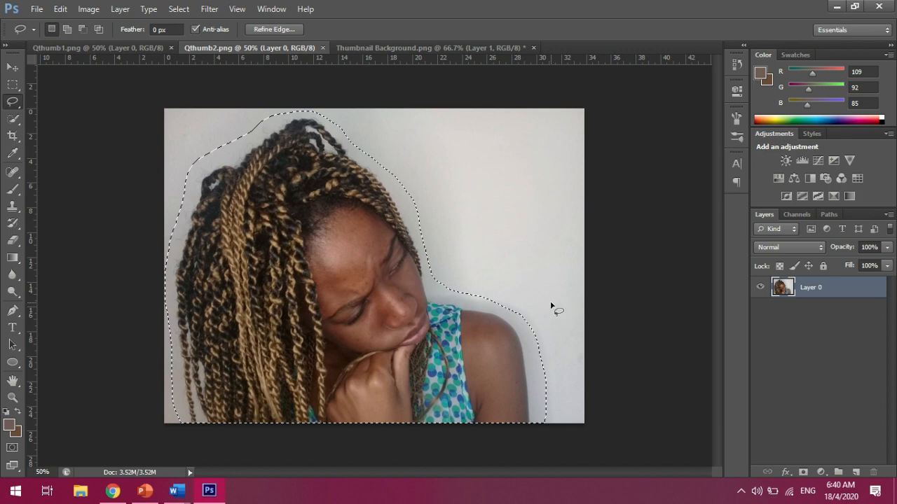
{"action": "left_click", "coordinate": [423, 48]}
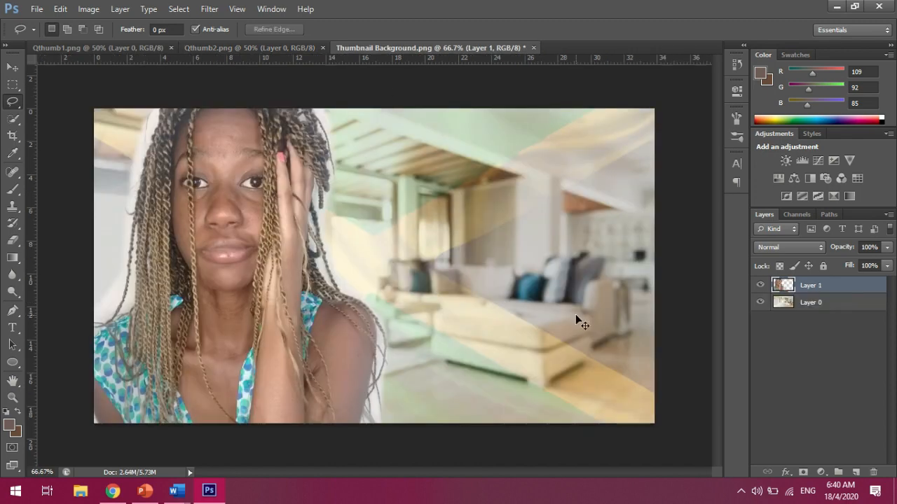
{"action": "key", "text": "ctrl+v"}
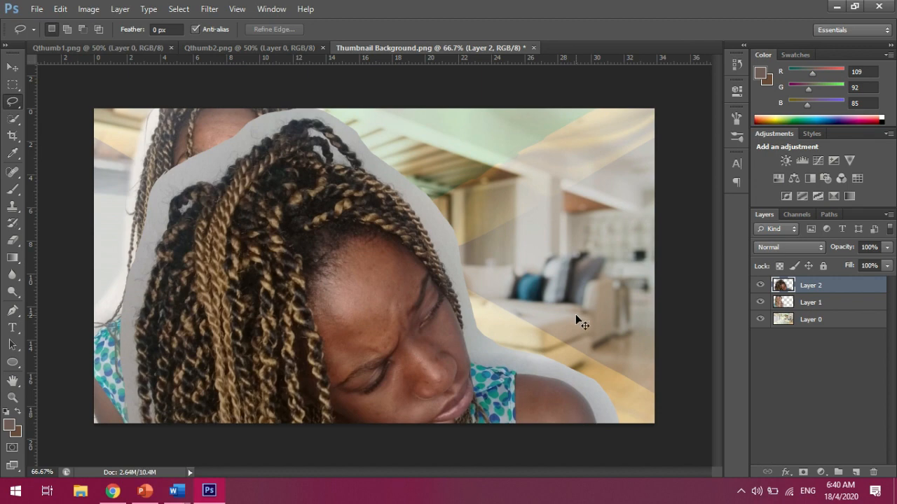
Free-transform the second photo, flipping it horizontally, scaling it to about 44% by 45% and placing it at the lower-right corner
{"action": "key", "text": "ctrl+t"}
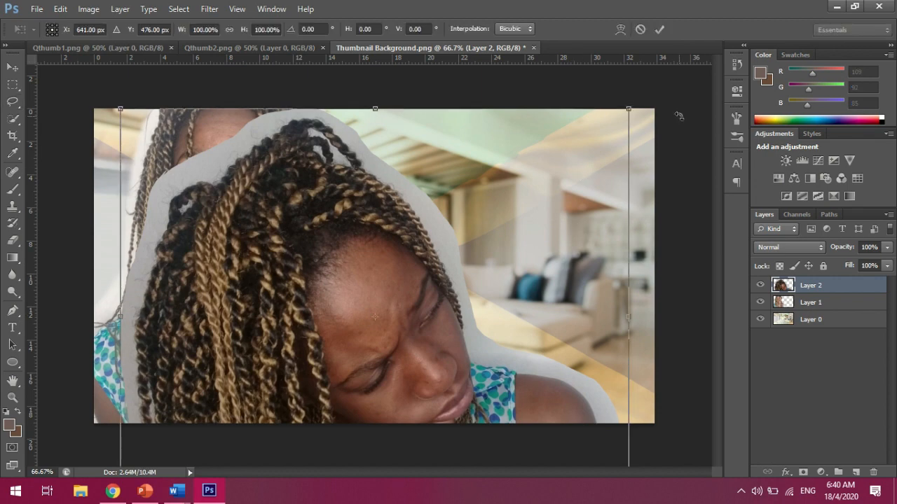
{"action": "left_click_drag", "start_coordinate": [629, 110], "coordinate": [331, 381]}
{"action": "left_click_drag", "start_coordinate": [300, 412], "coordinate": [594, 268]}
{"action": "left_click_drag", "start_coordinate": [628, 309], "coordinate": [227, 310]}
{"action": "left_click_drag", "start_coordinate": [353, 338], "coordinate": [602, 382]}
{"action": "left_click_drag", "start_coordinate": [473, 276], "coordinate": [438, 238]}
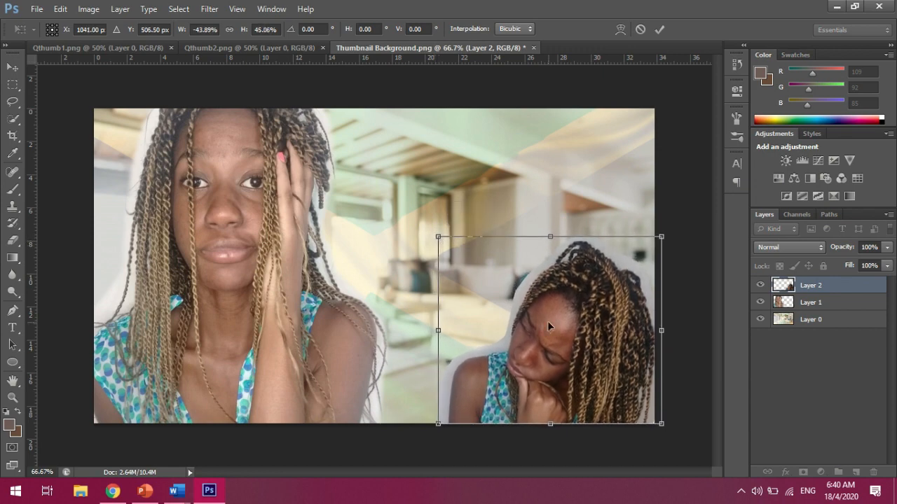
{"action": "key", "text": "l"}
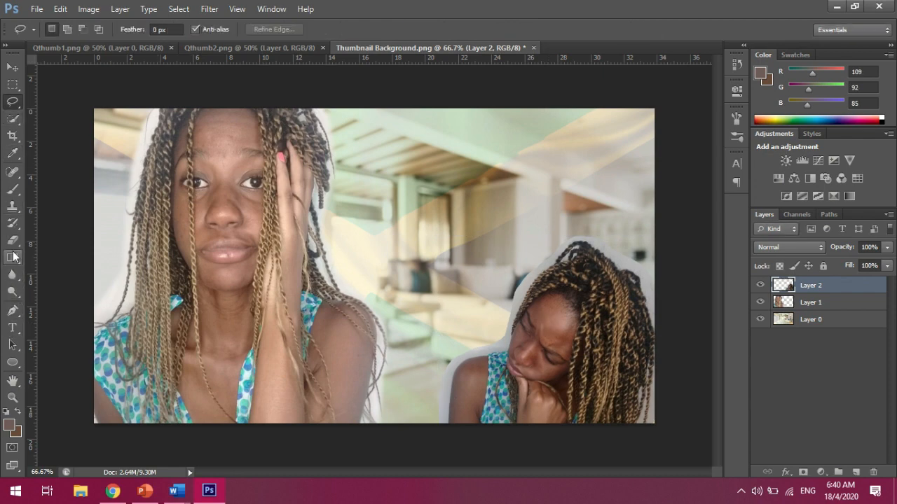
Erase the leftover white background around the head of the second photo
{"action": "left_click", "coordinate": [13, 241]}
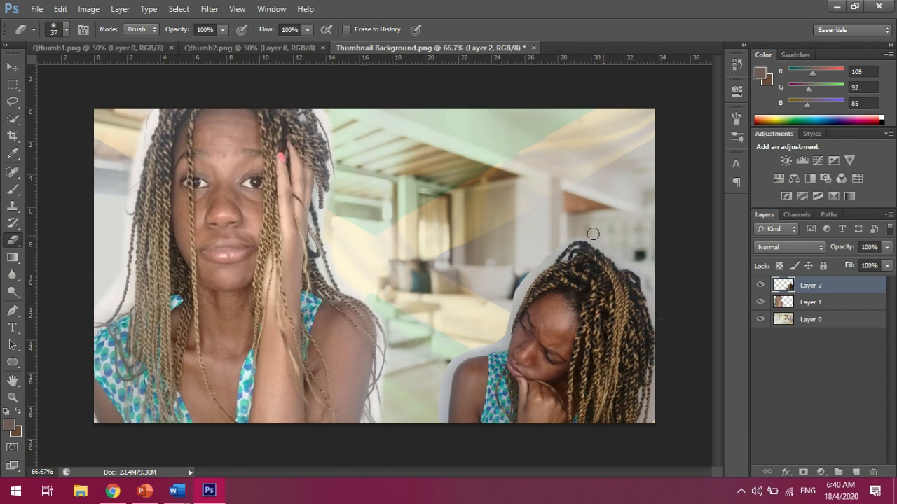
{"action": "mouse_move", "coordinate": [555, 245]}
{"action": "left_mouse_down"}
{"action": "mouse_move", "coordinate": [512, 290]}
{"action": "mouse_move", "coordinate": [497, 340]}
{"action": "mouse_move", "coordinate": [480, 345]}
{"action": "left_mouse_up"}
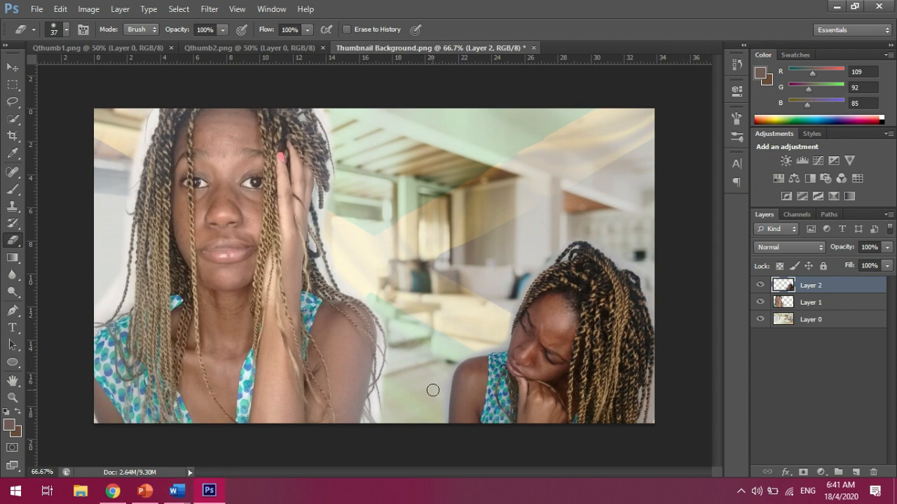
Switch to Word's Document1 and set the font size to 48
{"action": "left_click", "coordinate": [181, 494]}
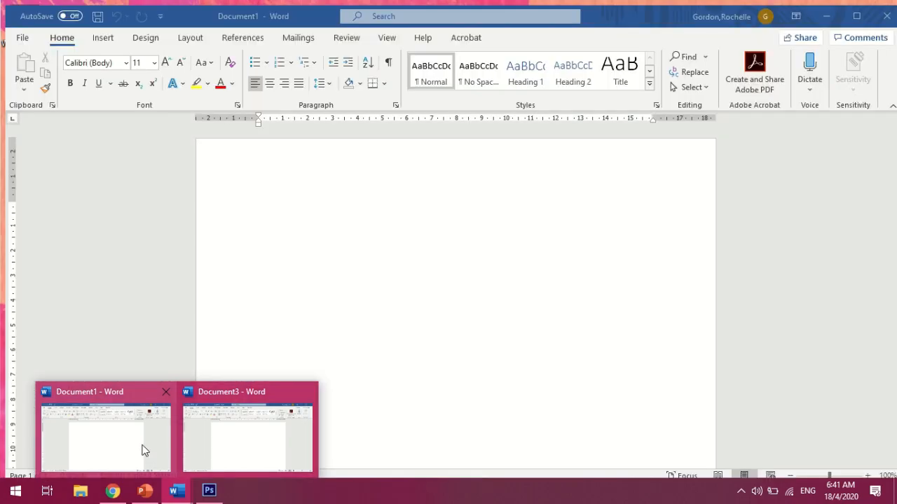
{"action": "left_click", "coordinate": [144, 451]}
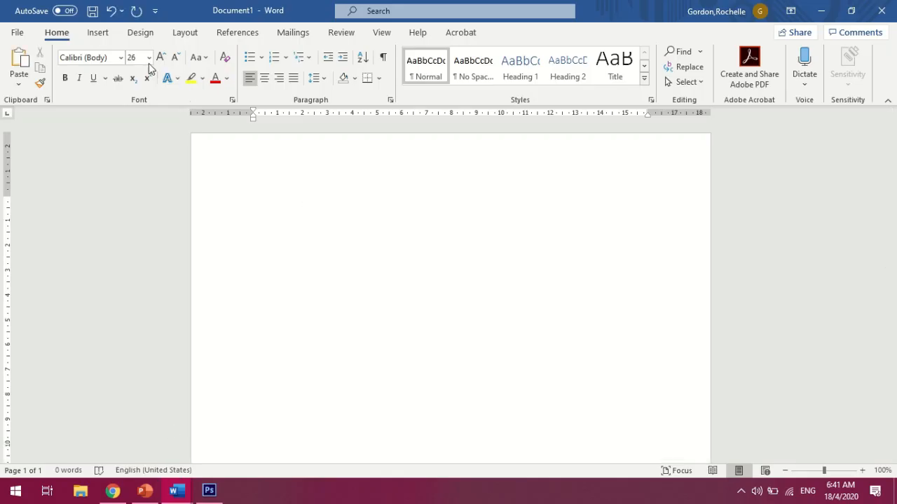
{"action": "left_click", "coordinate": [149, 59]}
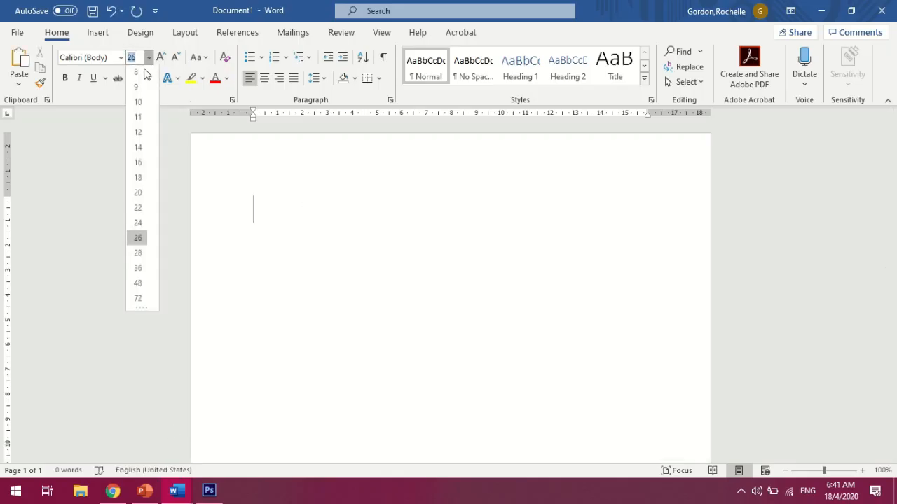
{"action": "left_click", "coordinate": [138, 285]}
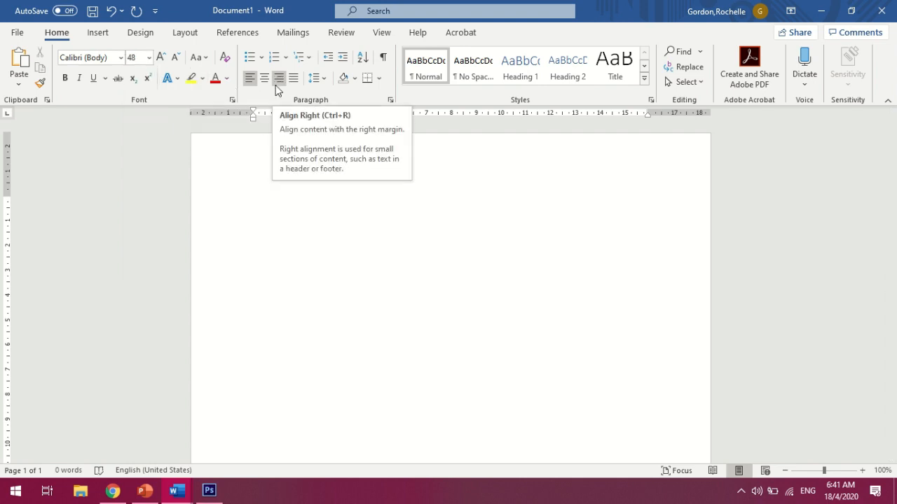
Give the text effect a black outline
{"action": "left_click", "coordinate": [227, 79]}
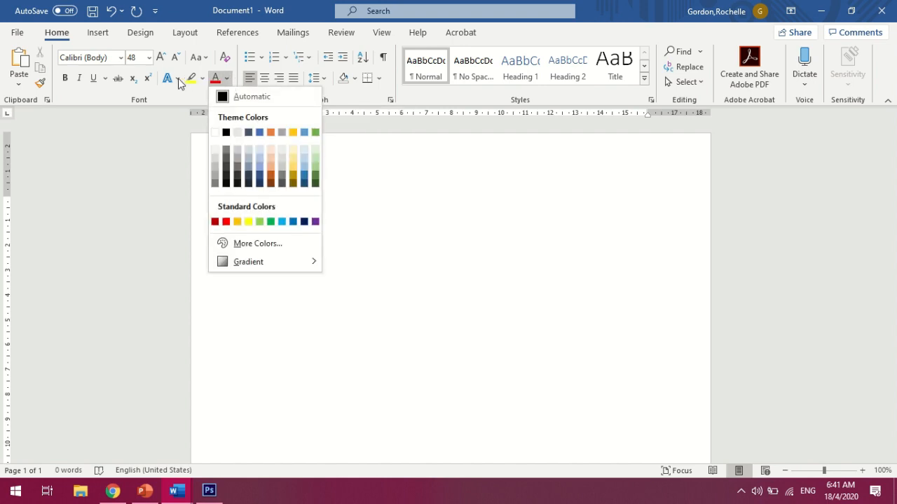
{"action": "left_click", "coordinate": [179, 81]}
{"action": "left_click", "coordinate": [178, 80]}
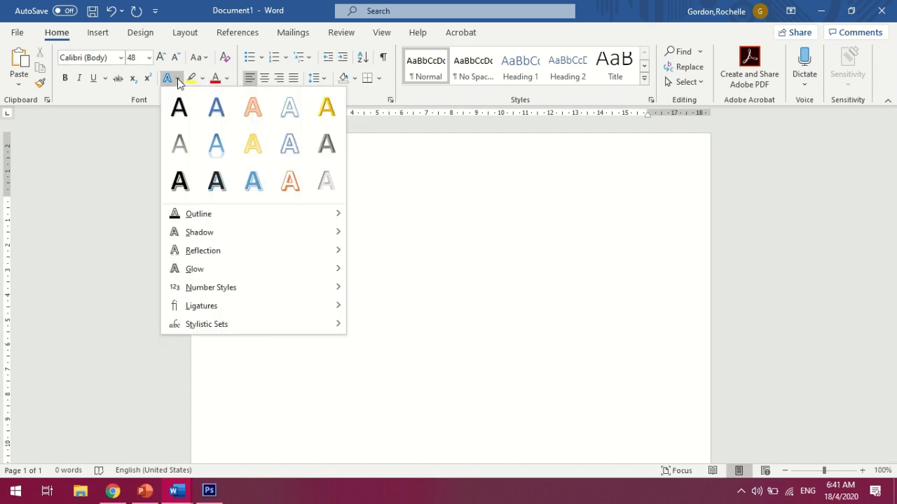
{"action": "mouse_move", "coordinate": [293, 220]}
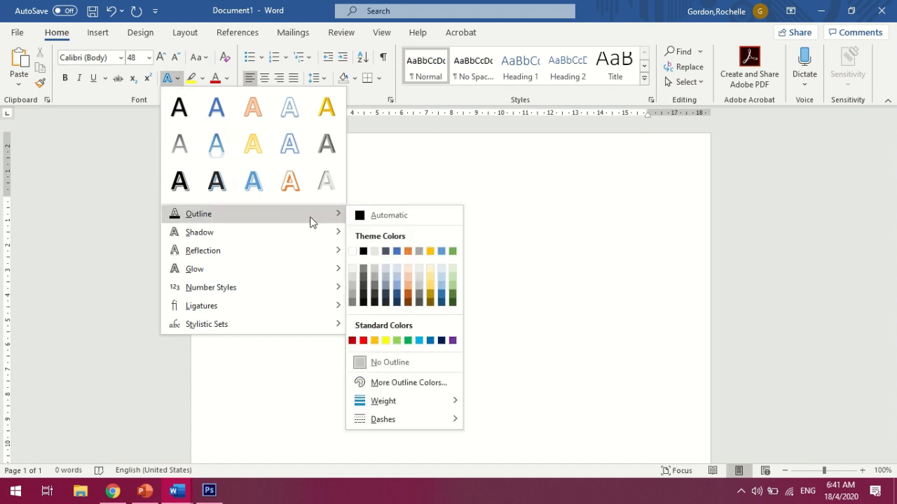
{"action": "left_click", "coordinate": [363, 251]}
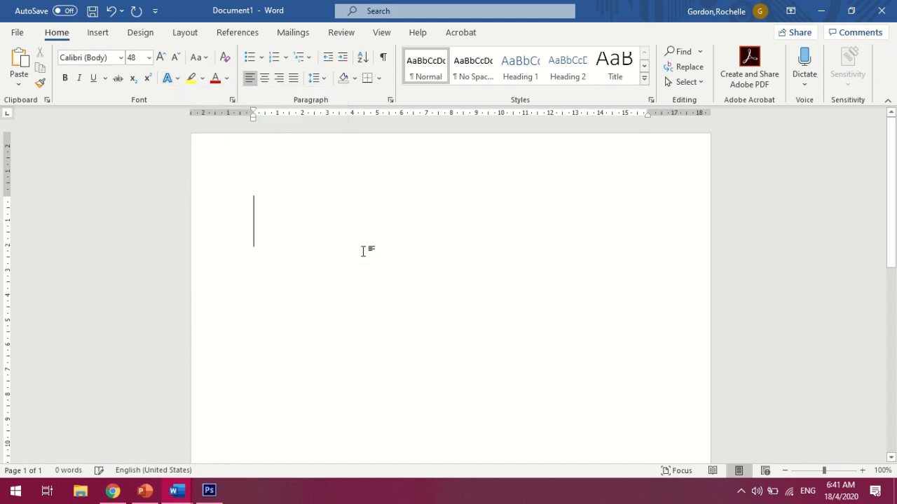
Set the font colour to a custom gold with RGB 214, 173, 0 (#D6AD00)
{"action": "left_click", "coordinate": [227, 79]}
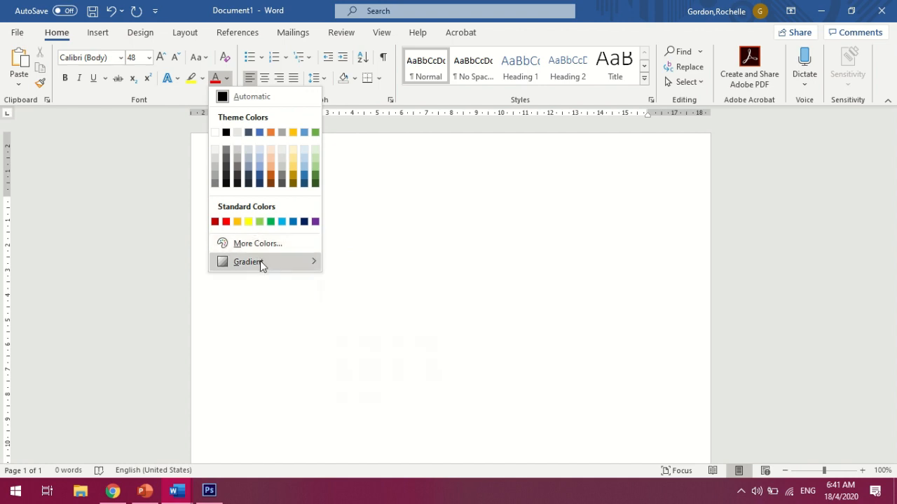
{"action": "mouse_move", "coordinate": [260, 261]}
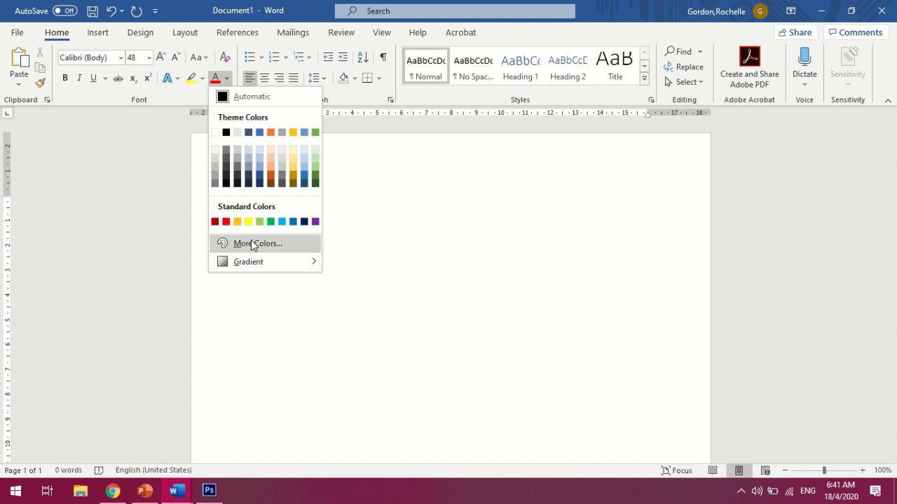
{"action": "left_click", "coordinate": [251, 243]}
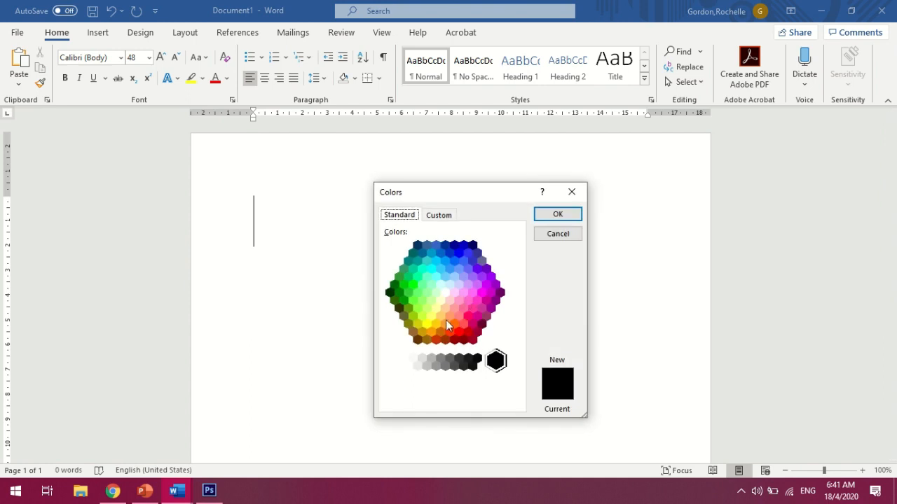
{"action": "left_click", "coordinate": [435, 325]}
{"action": "left_click", "coordinate": [430, 332]}
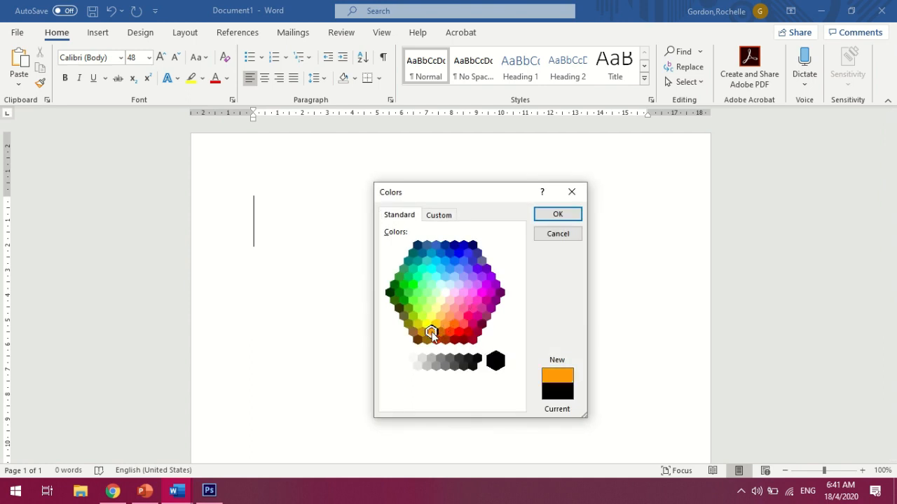
{"action": "left_click", "coordinate": [435, 325]}
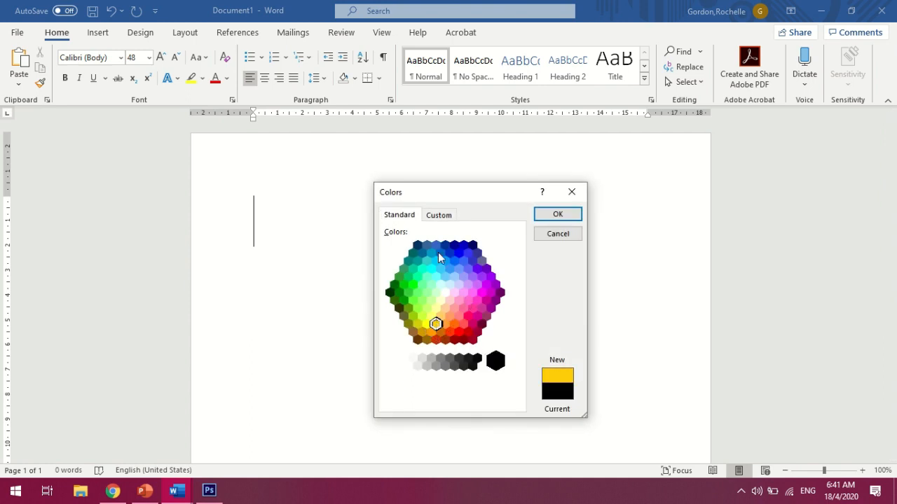
{"action": "left_click", "coordinate": [439, 218]}
{"action": "left_click_drag", "start_coordinate": [519, 287], "coordinate": [519, 297]}
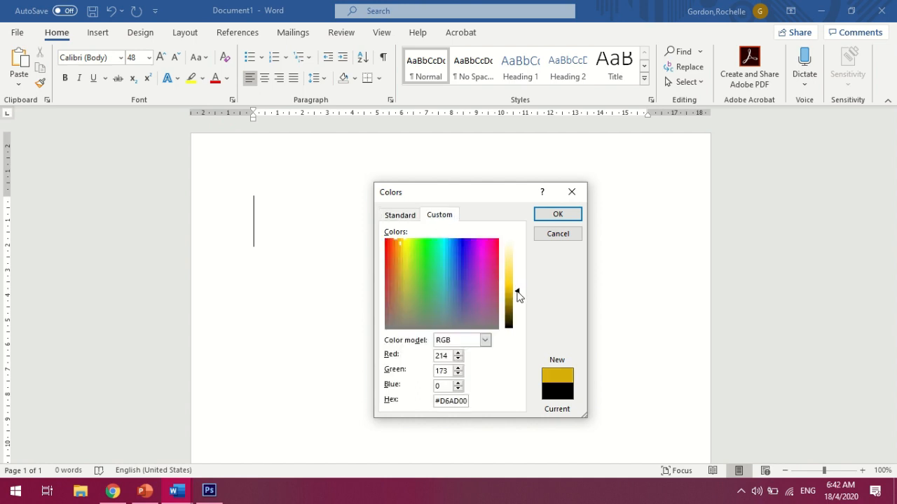
{"action": "left_click", "coordinate": [557, 215]}
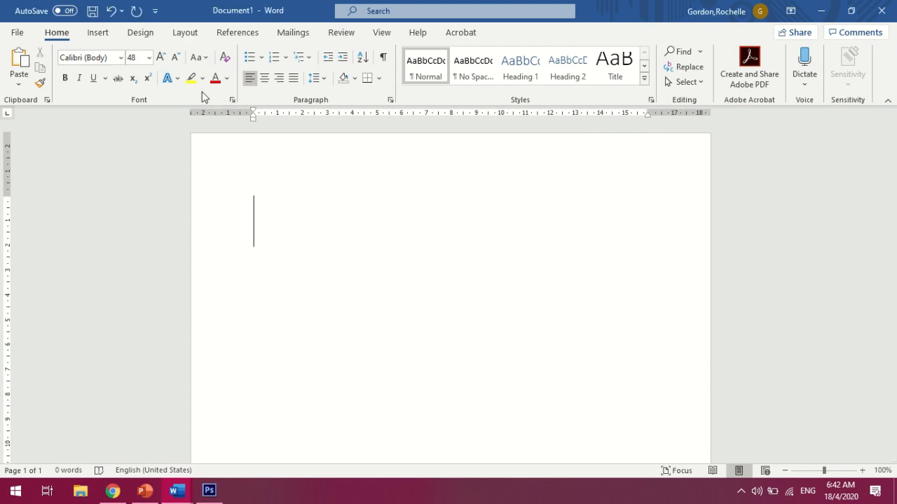
Apply a dark gradient variation to the gold font colour
{"action": "left_click", "coordinate": [227, 78]}
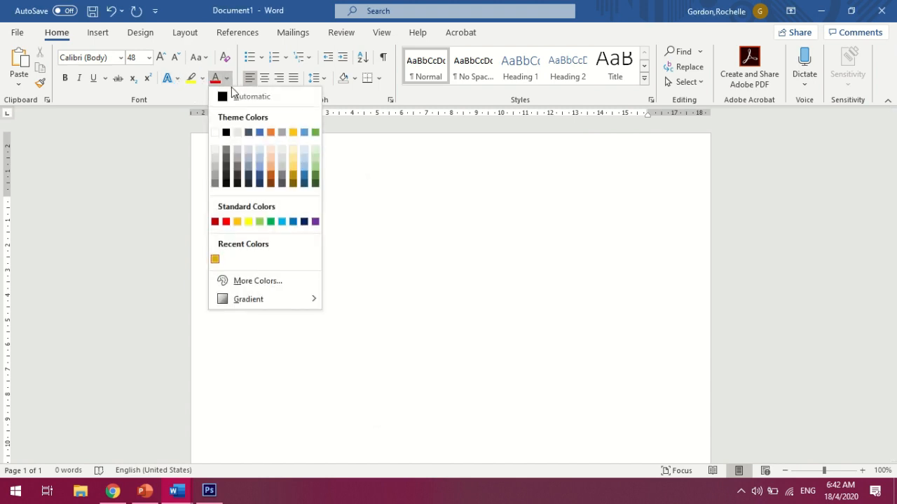
{"action": "mouse_move", "coordinate": [245, 307]}
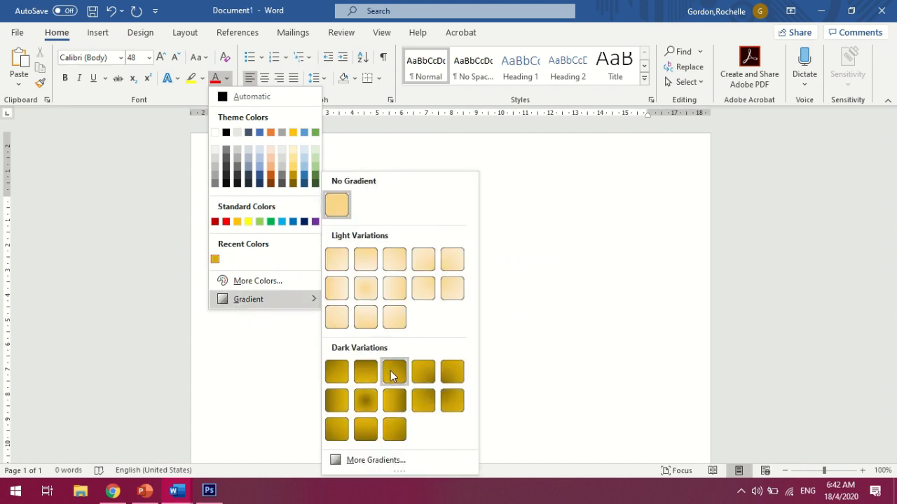
{"action": "left_click", "coordinate": [450, 403]}
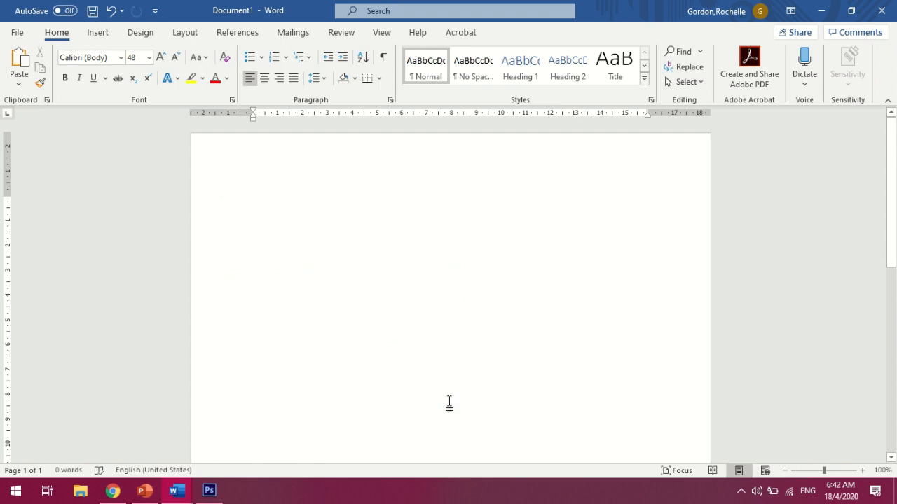
Type the title 29 DAYS IN QUARANTINE
{"action": "type", "text": "29"}
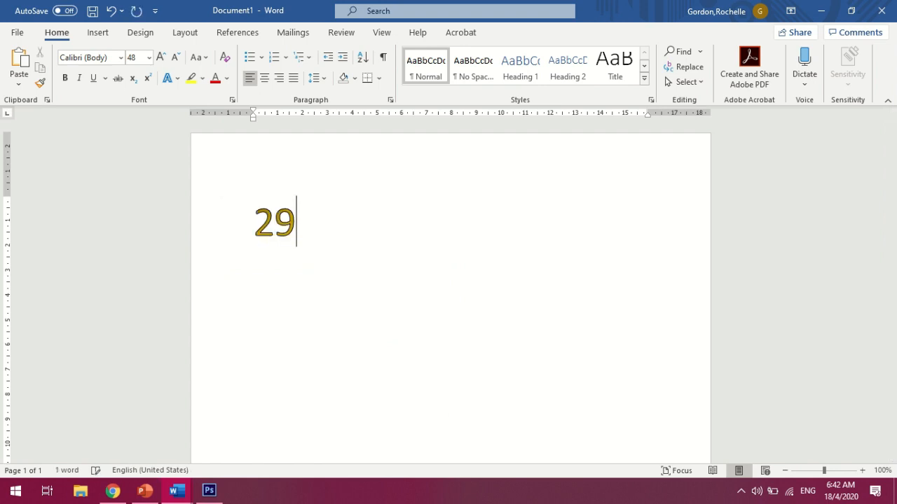
{"action": "key", "text": "BackSpace"}
{"action": "key", "text": "BackSpace"}
{"action": "key", "text": "BackSpace"}
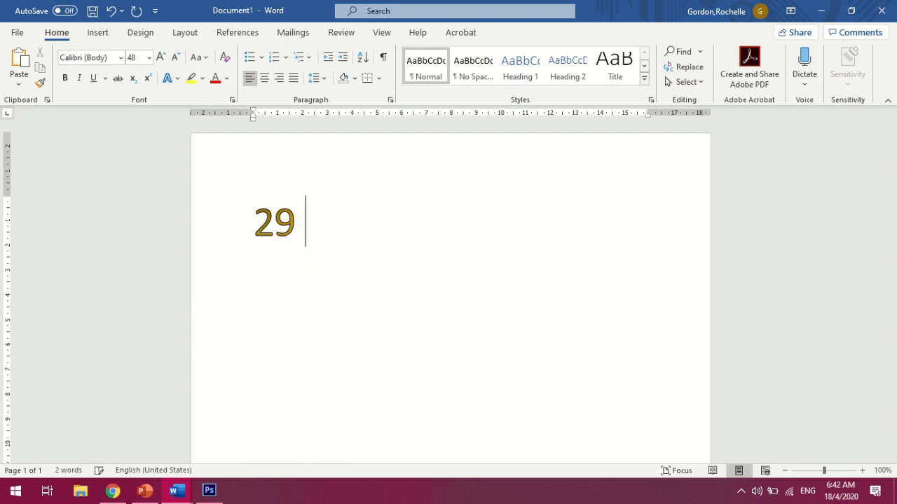
{"action": "type", "text": "S"}
{"action": "key", "text": "BackSpace"}
{"action": "type", "text": "DAYS IN "}
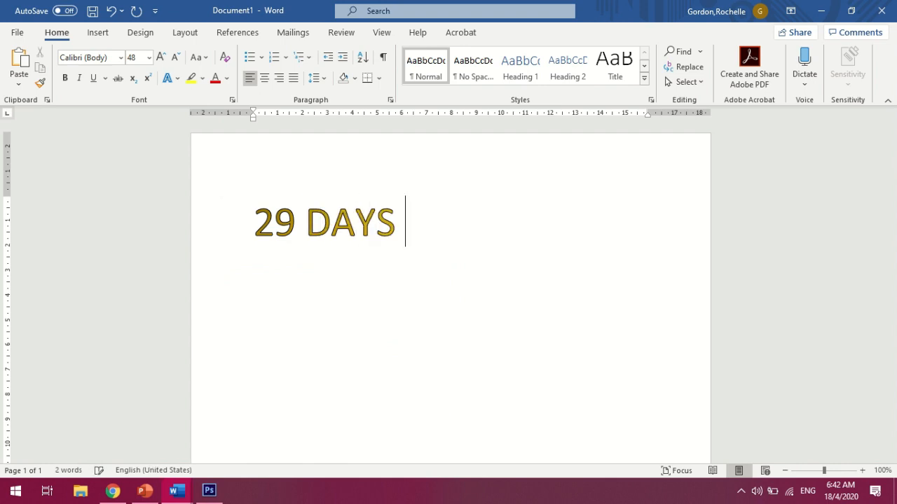
{"action": "type", "text": "QUARANT"}
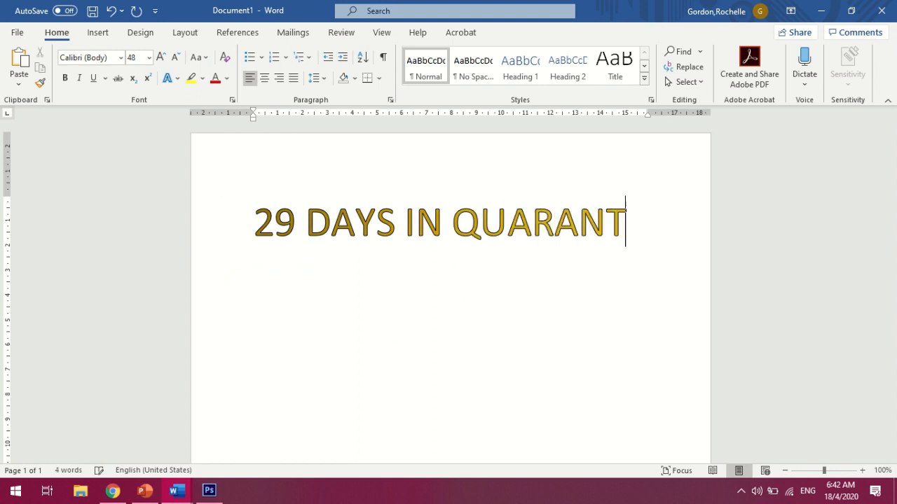
{"action": "type", "text": "INE"}
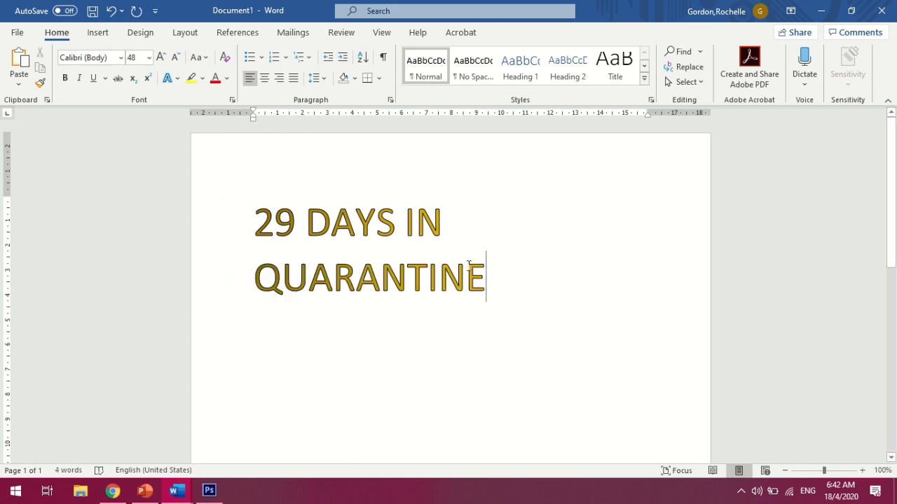
Select the title text and set its font size to 80
{"action": "left_click_drag", "start_coordinate": [486, 275], "coordinate": [260, 231]}
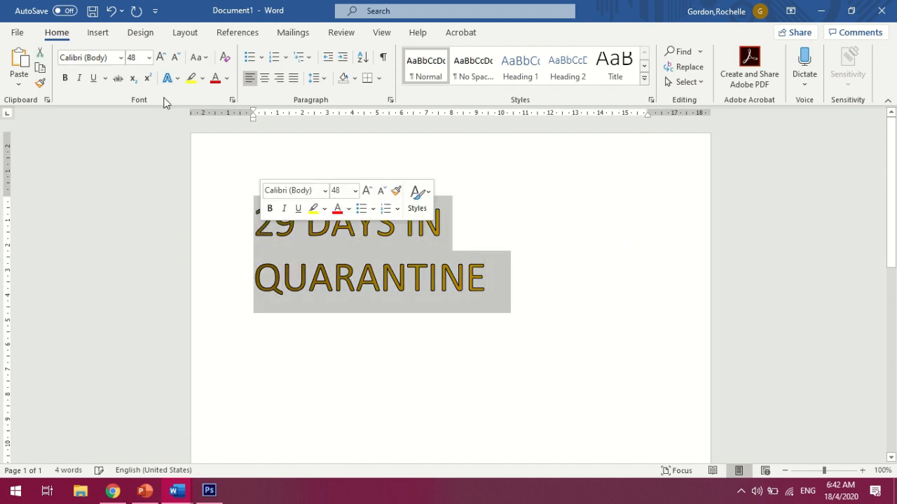
{"action": "left_click", "coordinate": [160, 58]}
{"action": "left_click", "coordinate": [161, 58]}
{"action": "left_click", "coordinate": [161, 58]}
{"action": "left_click", "coordinate": [160, 58]}
{"action": "left_click", "coordinate": [161, 59]}
{"action": "left_click", "coordinate": [161, 58]}
{"action": "left_click", "coordinate": [160, 58]}
{"action": "left_click", "coordinate": [160, 58]}
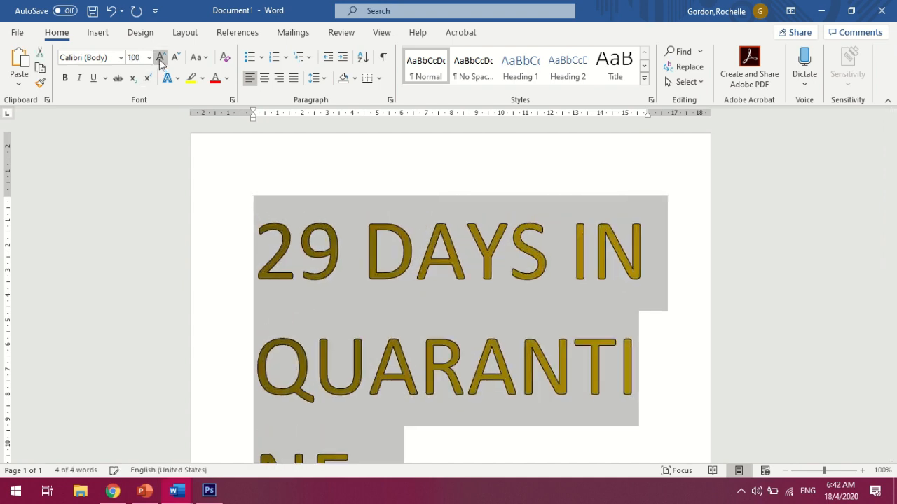
{"action": "left_click", "coordinate": [177, 60]}
{"action": "left_click", "coordinate": [177, 60]}
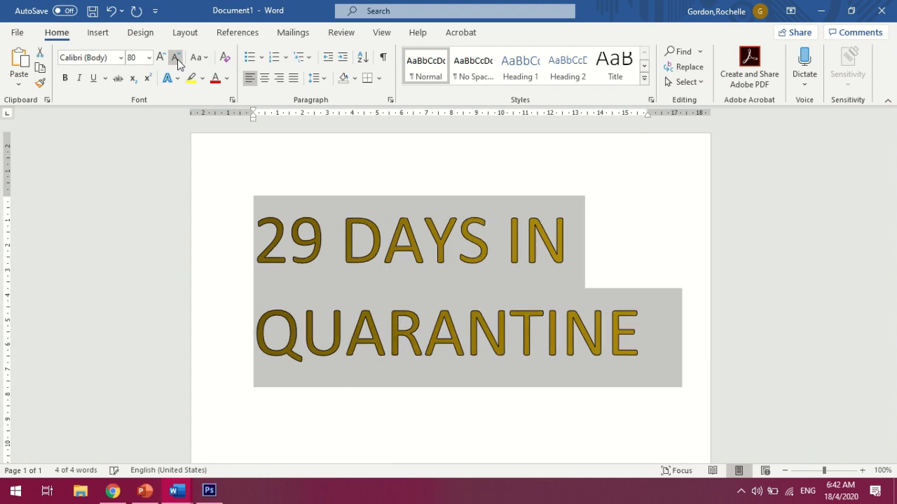
Start a new empty line after the title
{"action": "left_click", "coordinate": [324, 179]}
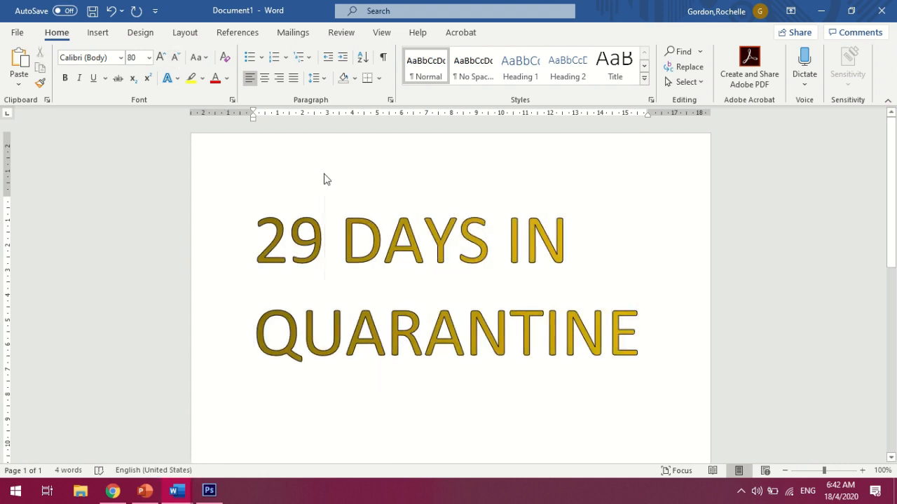
{"action": "left_click", "coordinate": [652, 346]}
{"action": "key", "text": "Return"}
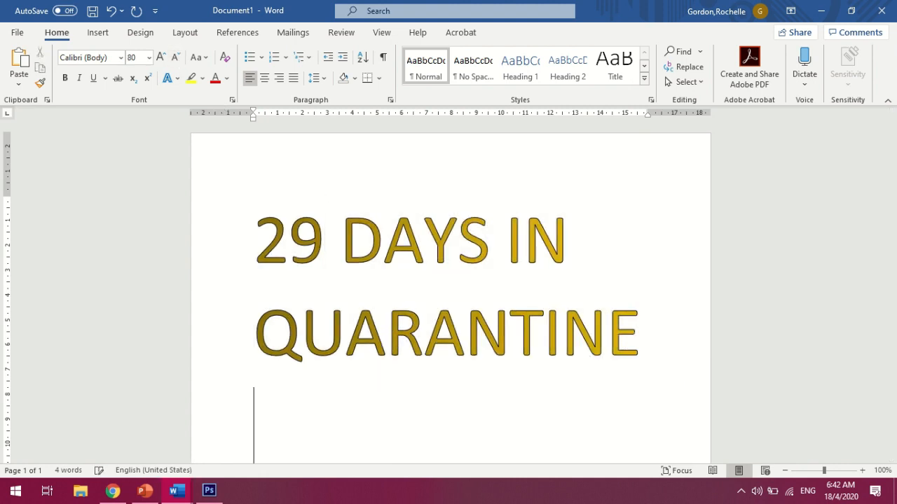
Bold the title text and decrease its font size by one step
{"action": "left_click_drag", "start_coordinate": [655, 332], "coordinate": [256, 235]}
{"action": "key", "text": "ctrl+b"}
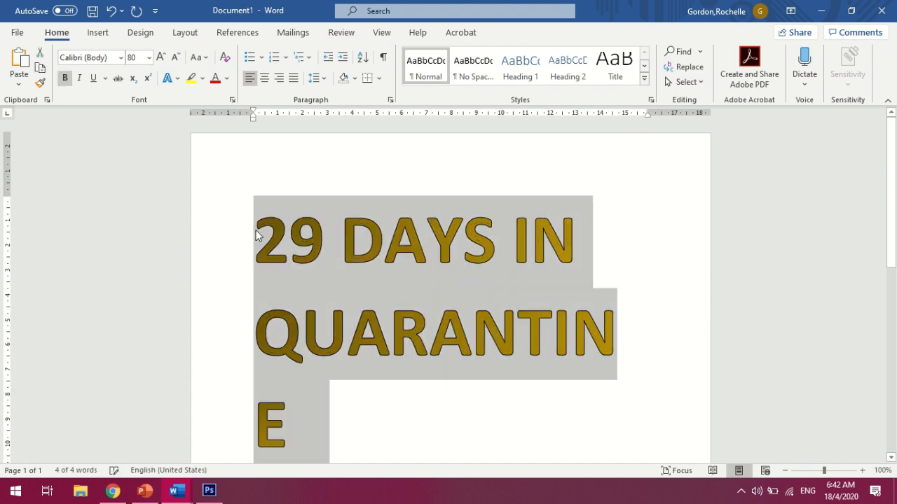
{"action": "left_click", "coordinate": [176, 56]}
{"action": "left_click", "coordinate": [540, 410]}
{"action": "scroll", "coordinate": [308, 366], "scroll_direction": "down", "scroll_amount": 1}
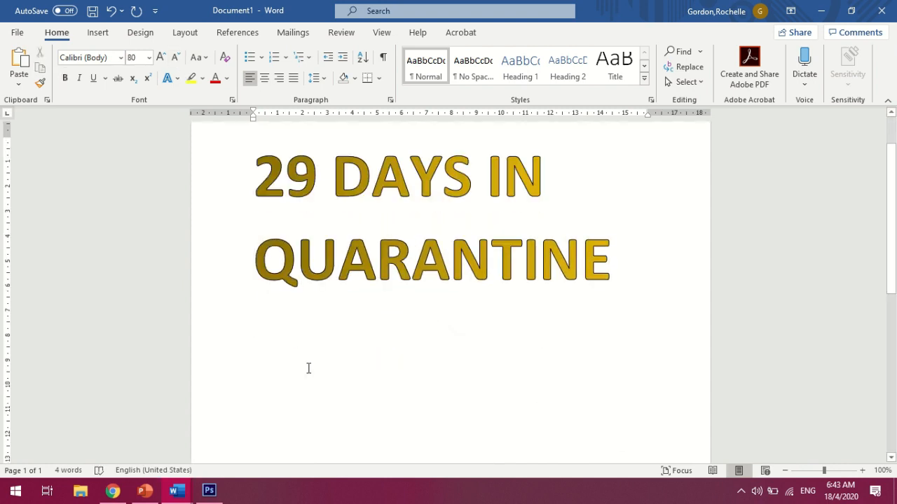
Switch to the blank document and insert a screen clipping of the gold title text from the other document
{"action": "mouse_move", "coordinate": [177, 498]}
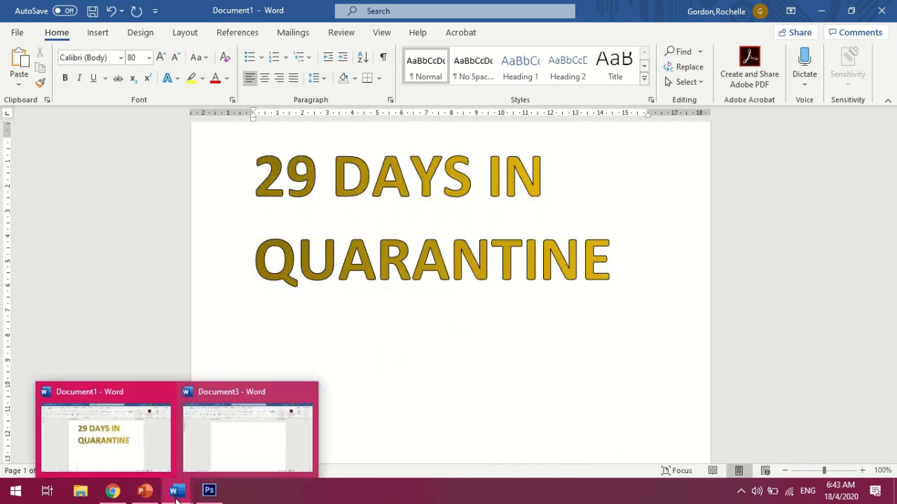
{"action": "left_click", "coordinate": [251, 442]}
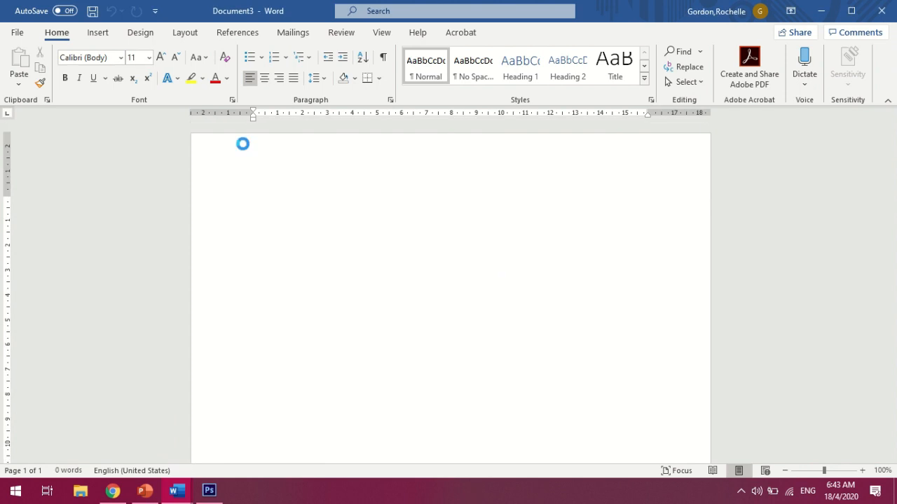
{"action": "left_click", "coordinate": [104, 34]}
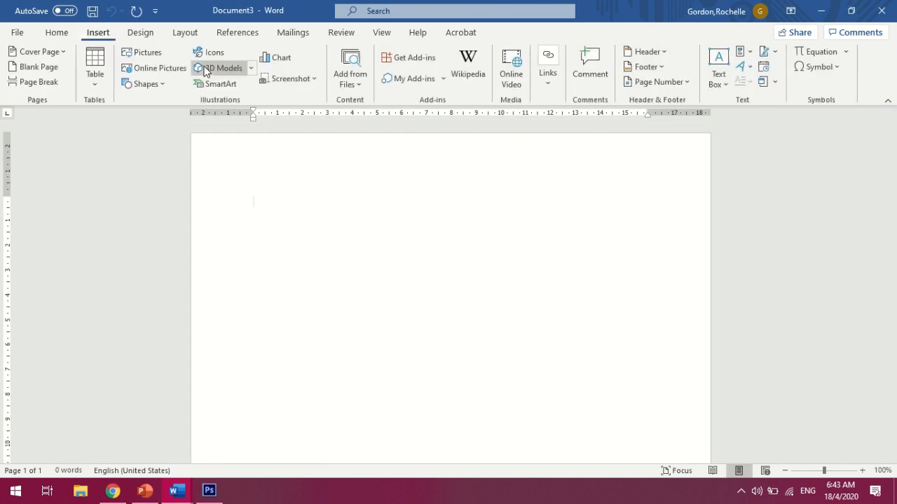
{"action": "left_click", "coordinate": [296, 85]}
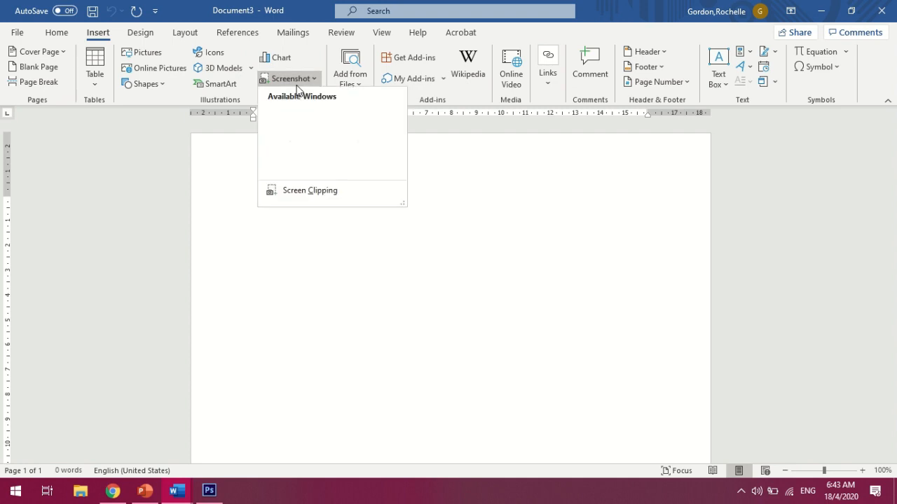
{"action": "left_click", "coordinate": [305, 197]}
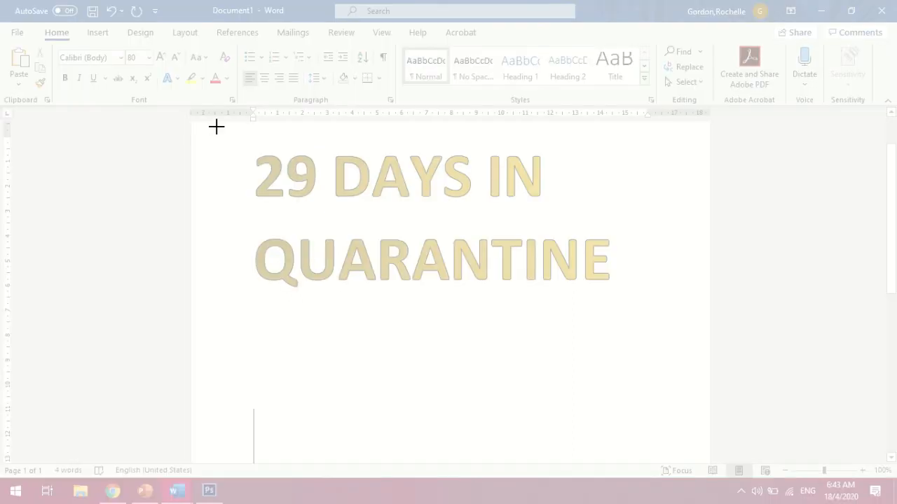
{"action": "left_click_drag", "start_coordinate": [215, 126], "coordinate": [646, 335]}
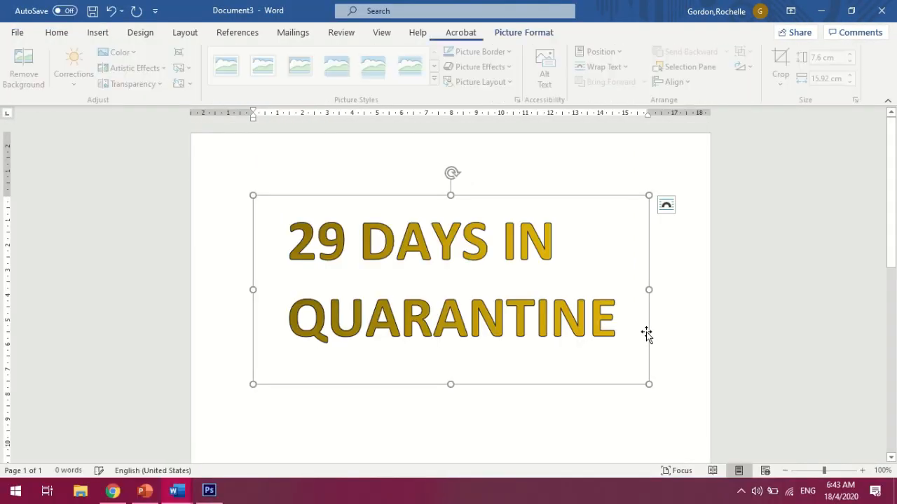
Save the clipped picture as The Words lol in the Desktop's Thumbnail WIP folder as a PNG
{"action": "right_click", "coordinate": [504, 278]}
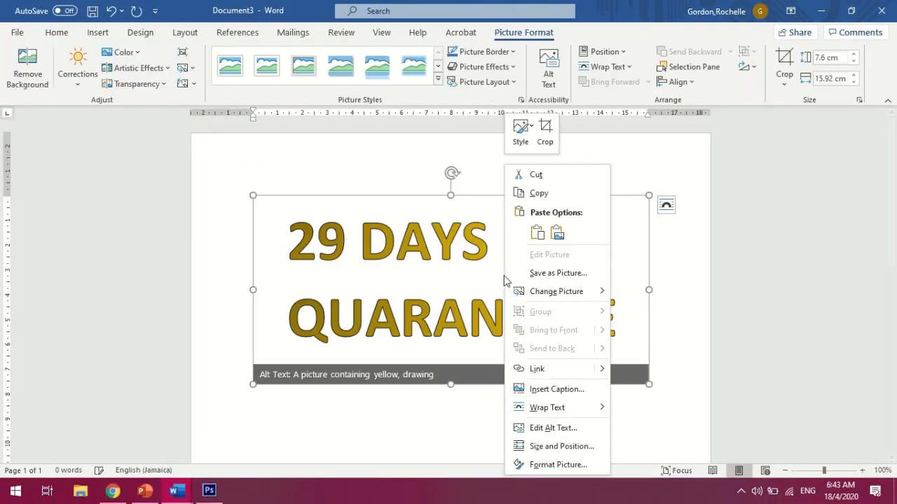
{"action": "left_click", "coordinate": [536, 273]}
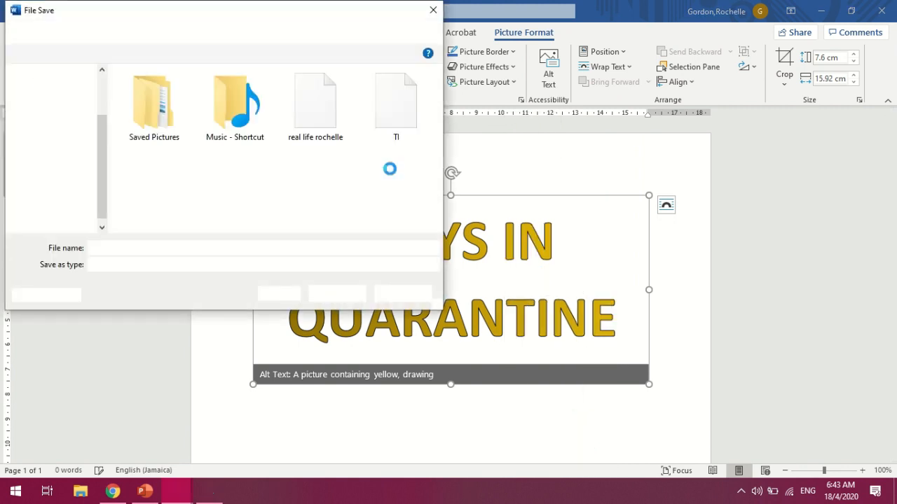
{"action": "left_click", "coordinate": [64, 114]}
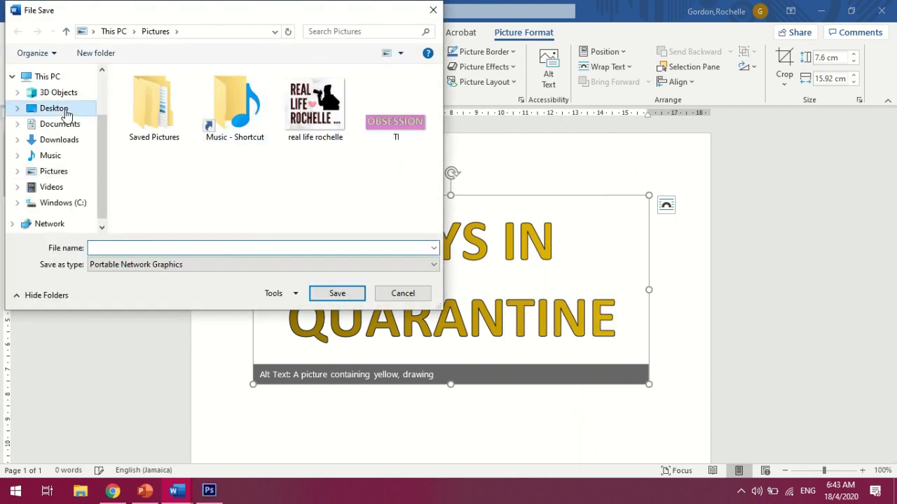
{"action": "double_click", "coordinate": [249, 102]}
{"action": "left_click", "coordinate": [184, 248]}
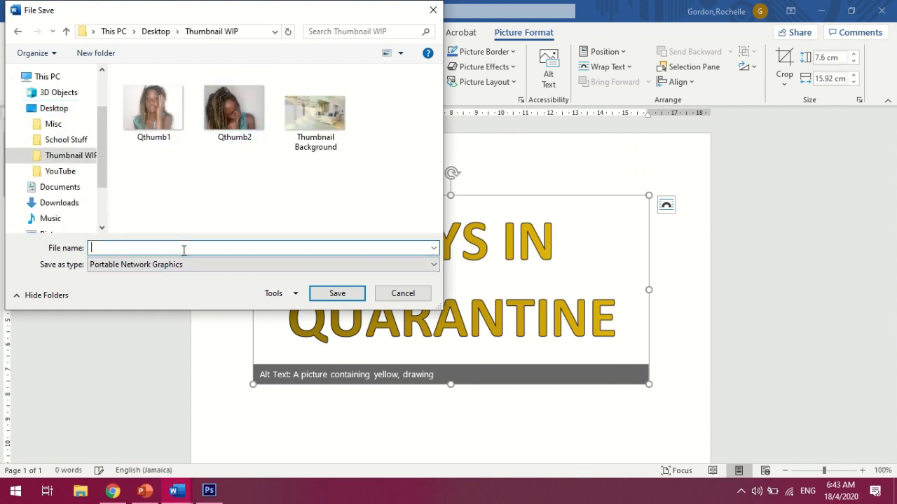
{"action": "type", "text": "The Words lol"}
{"action": "left_click", "coordinate": [317, 291]}
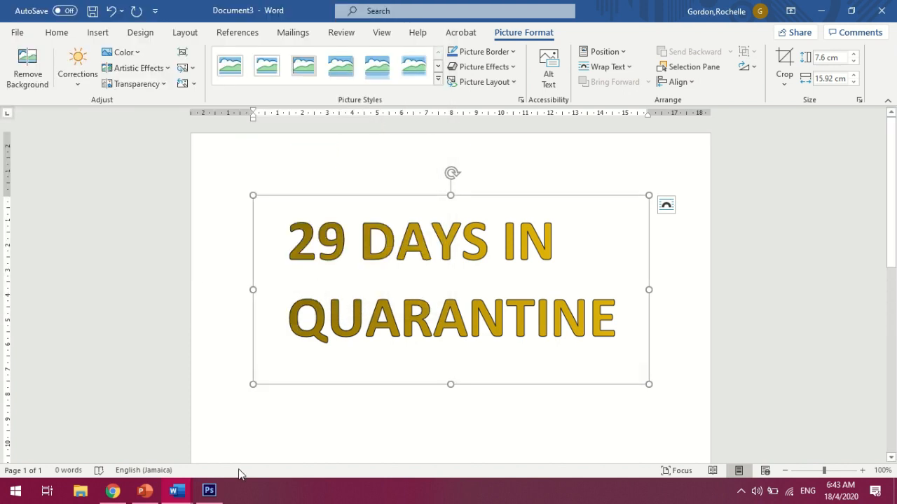
Switch to Photoshop and open The Words lol image from the Thumbnail WIP folder
{"action": "left_click", "coordinate": [210, 494]}
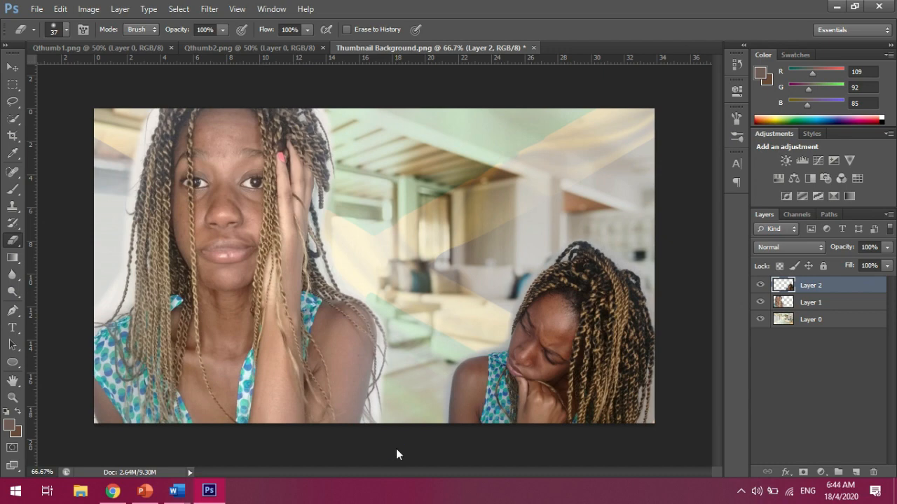
{"action": "key", "text": "ctrl+o"}
{"action": "left_click_drag", "start_coordinate": [627, 166], "coordinate": [622, 301]}
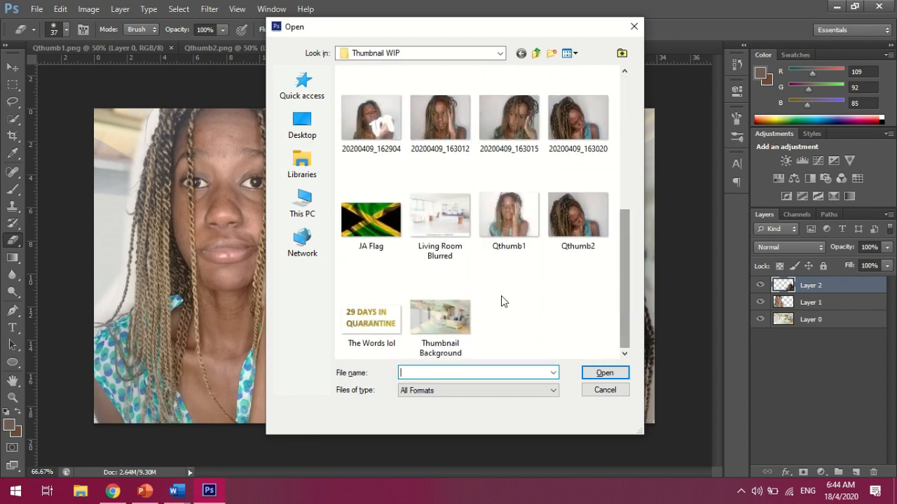
{"action": "double_click", "coordinate": [386, 315]}
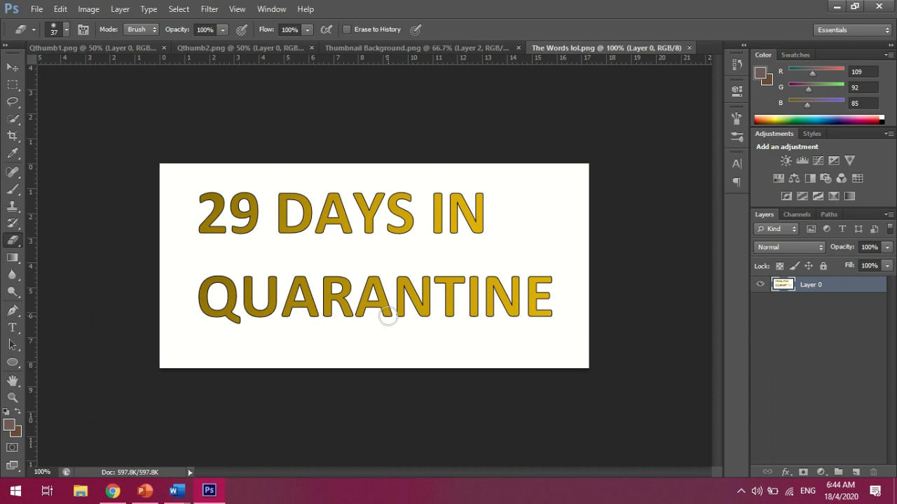
Duplicate the image layer and select the white background with the Magic Wand tool
{"action": "key", "text": "ctrl+j"}
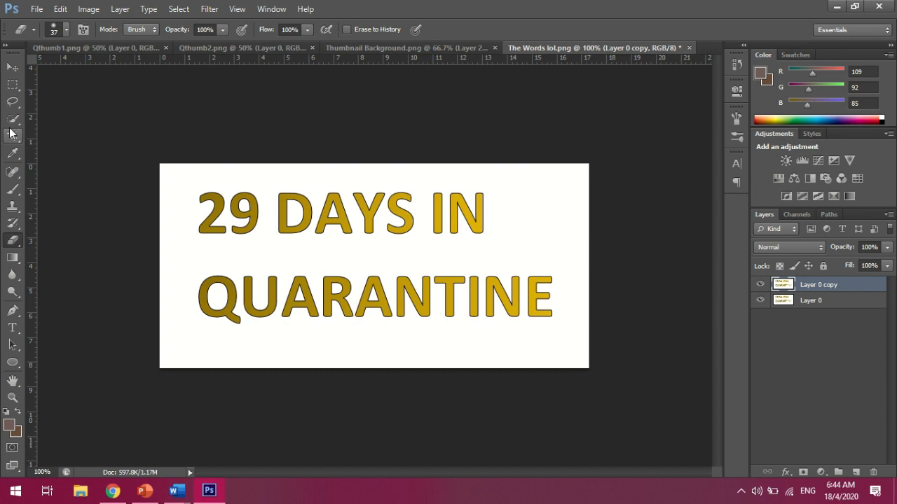
{"action": "left_click", "coordinate": [9, 120]}
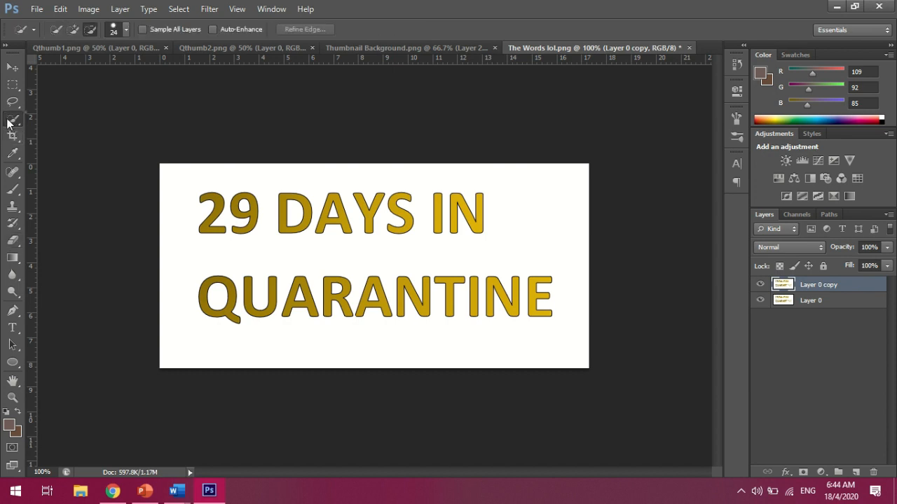
{"action": "right_click", "coordinate": [9, 120]}
{"action": "left_click", "coordinate": [63, 131]}
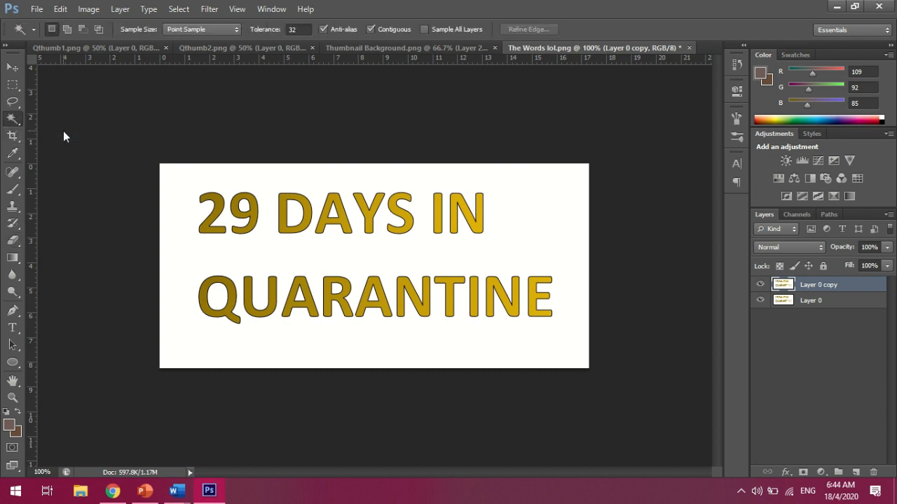
{"action": "left_click", "coordinate": [514, 192]}
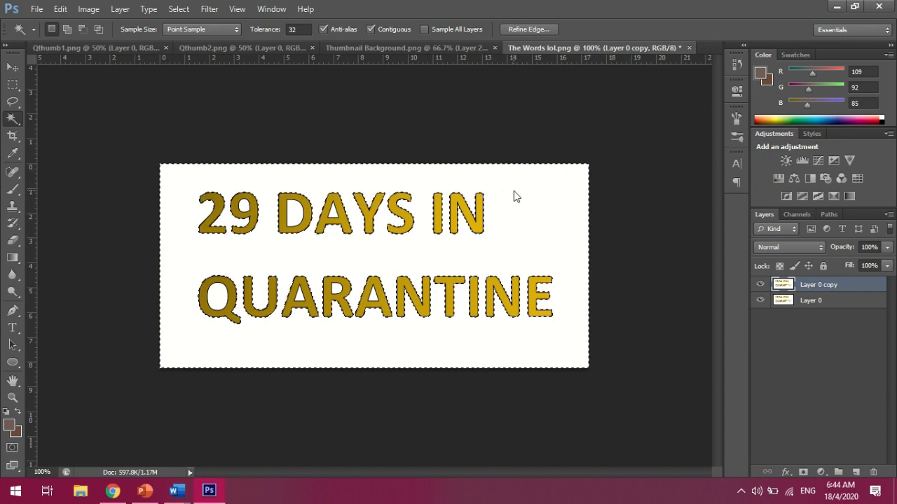
Hide the original layer to preview the transparency, then undo the background deletion
{"action": "key", "text": "ctrl+plus"}
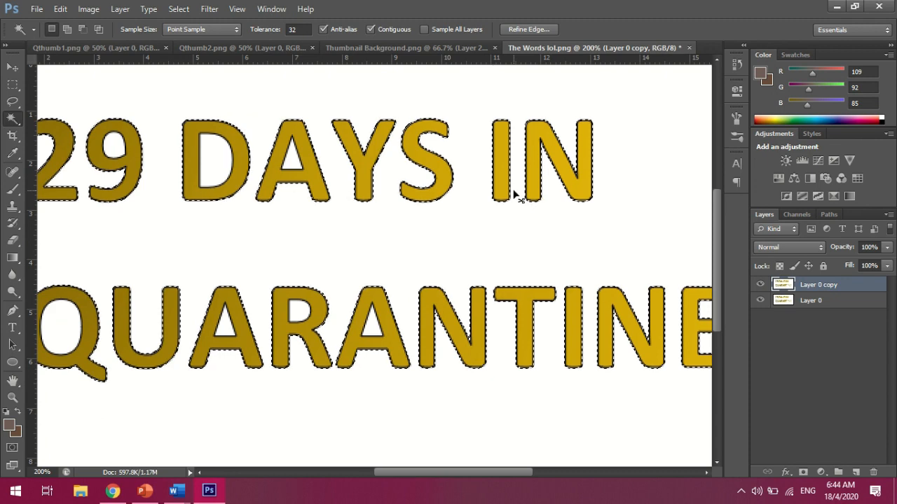
{"action": "key", "text": "ctrl+minus"}
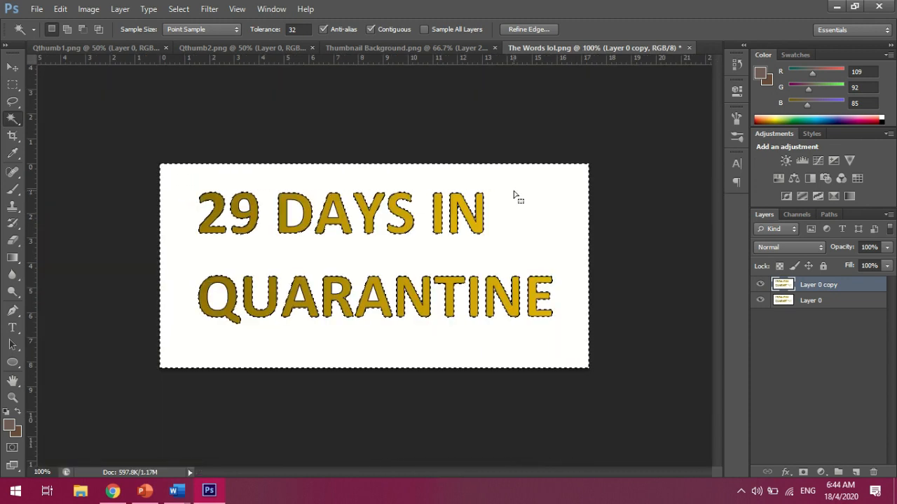
{"action": "key", "text": "ctrl+plus"}
{"action": "left_click_drag", "start_coordinate": [400, 472], "coordinate": [384, 472]}
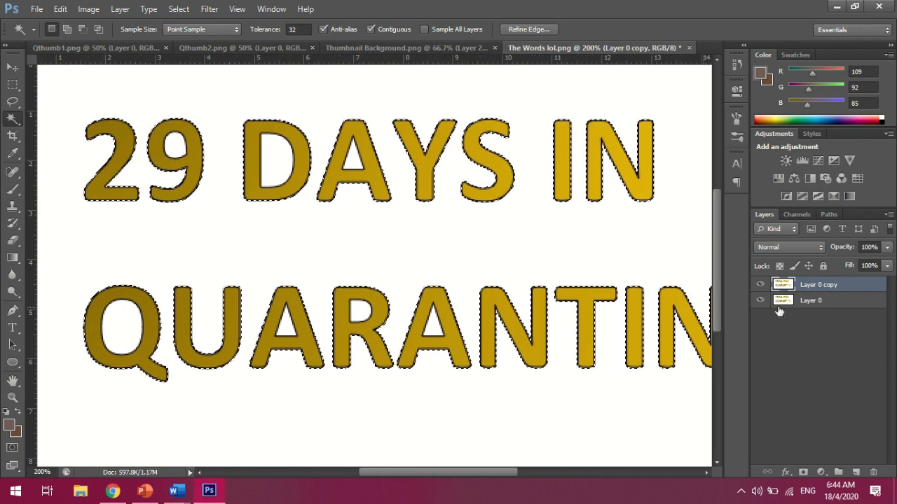
{"action": "key", "text": "ctrl+minus"}
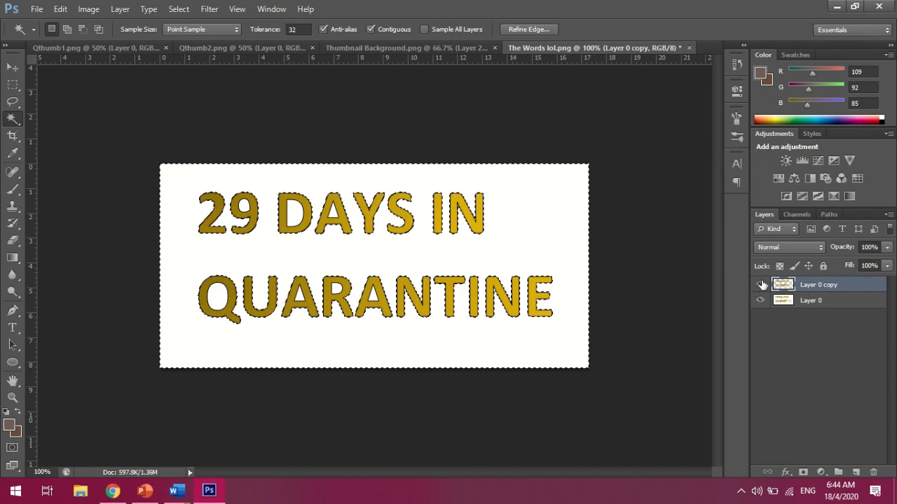
{"action": "left_click", "coordinate": [762, 301]}
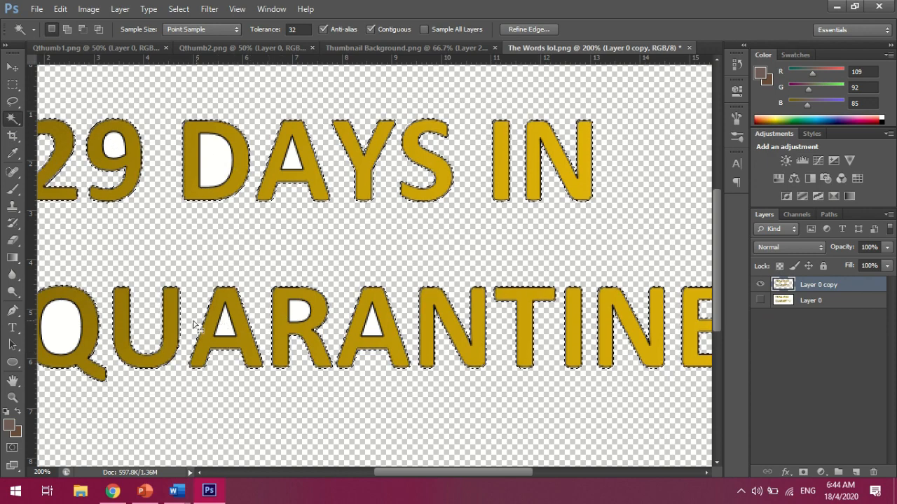
{"action": "key", "text": "ctrl+minus"}
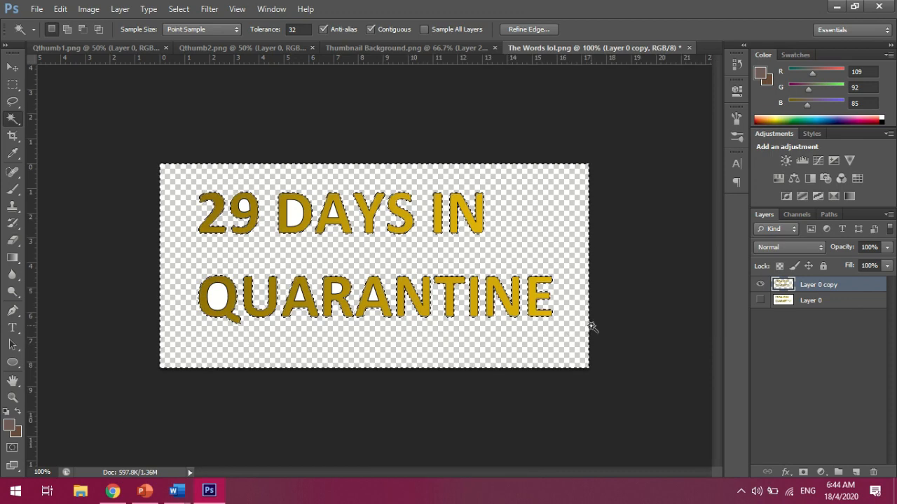
{"action": "key", "text": "ctrl+z"}
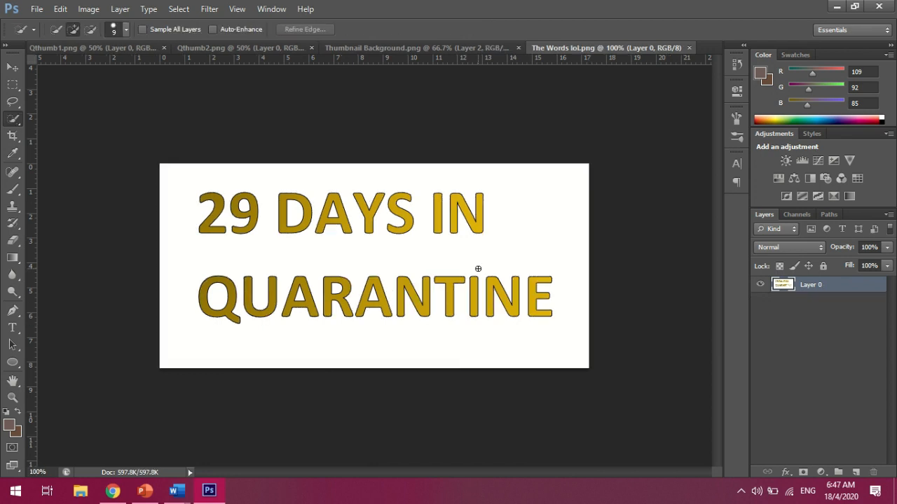
{"action": "key", "text": "ctrl+j"}
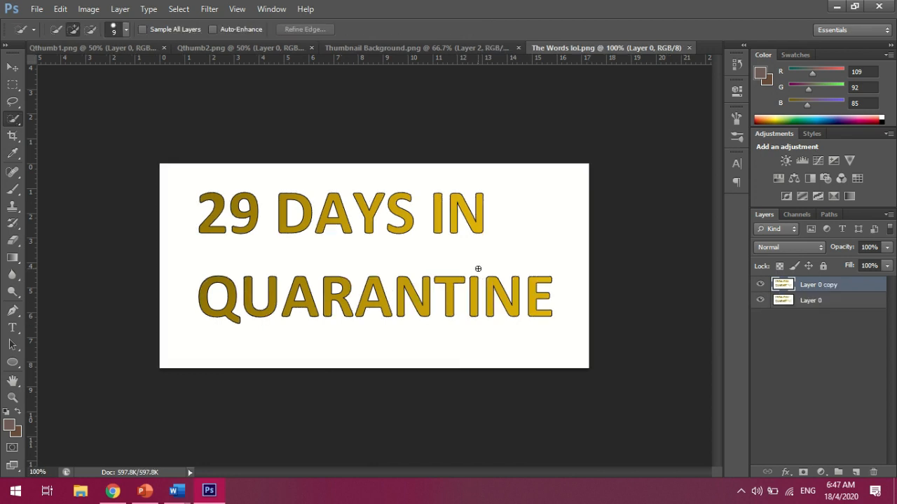
Select the white background of the duplicate layer with the Magic Wand and delete it
{"action": "right_click", "coordinate": [10, 126]}
{"action": "left_click", "coordinate": [65, 132]}
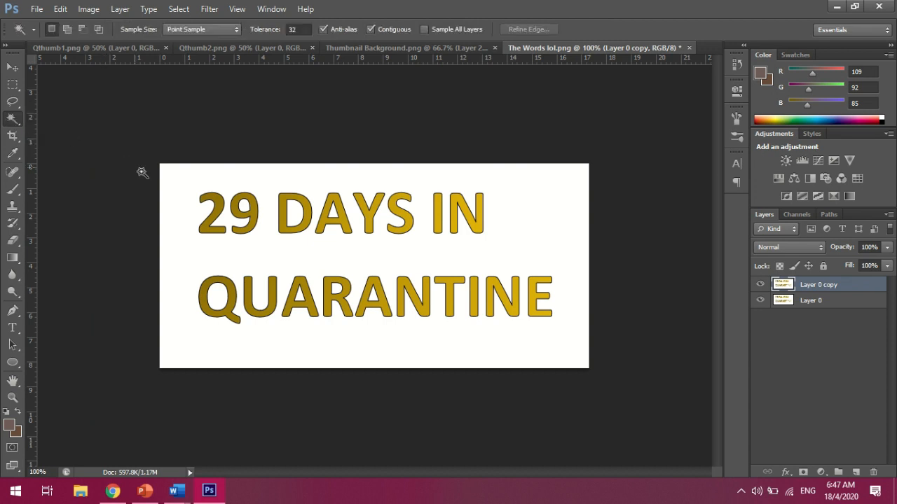
{"action": "left_click", "coordinate": [174, 191]}
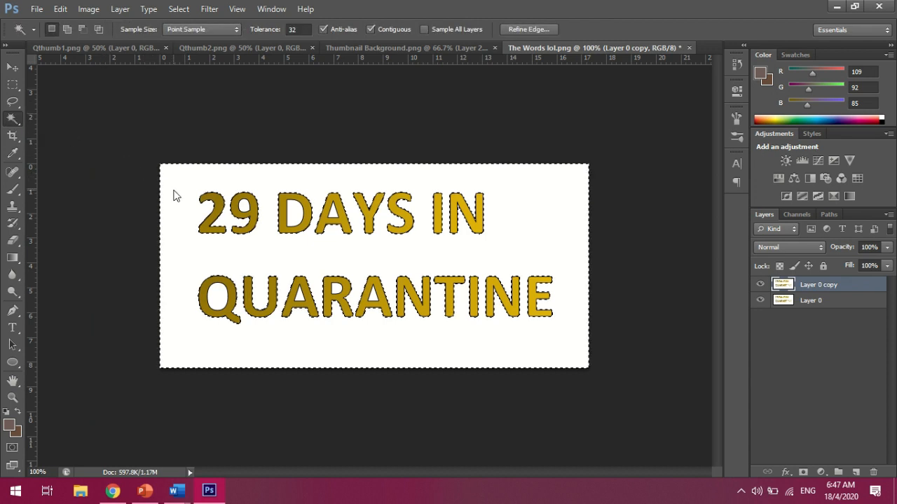
{"action": "right_click", "coordinate": [12, 119]}
{"action": "left_click", "coordinate": [64, 119]}
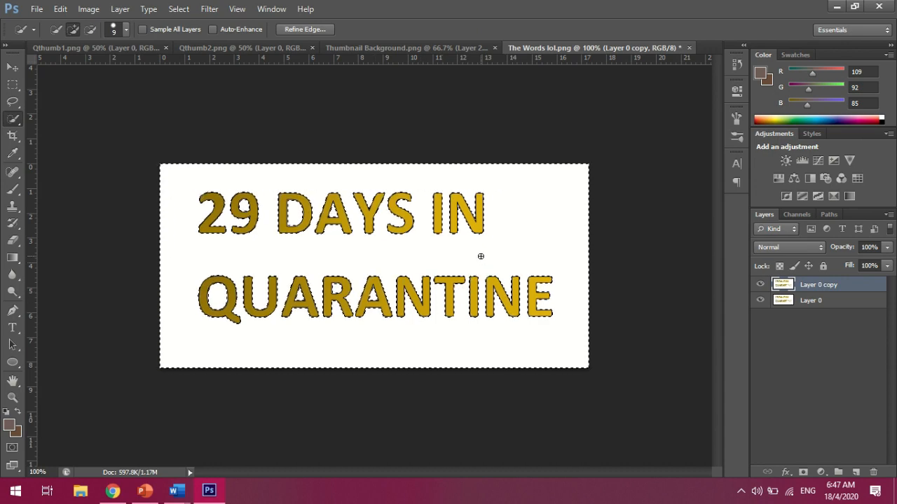
{"action": "key", "text": "Delete"}
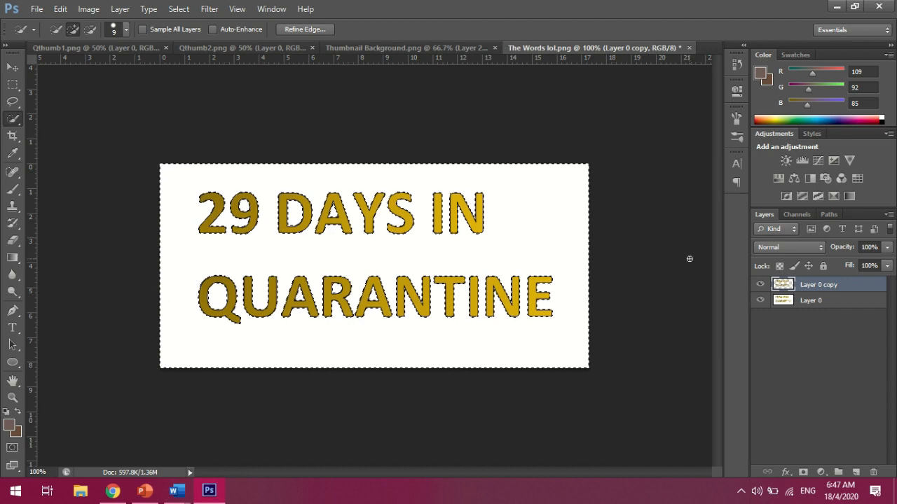
Hide the original layer and clear the selection
{"action": "left_click", "coordinate": [760, 302]}
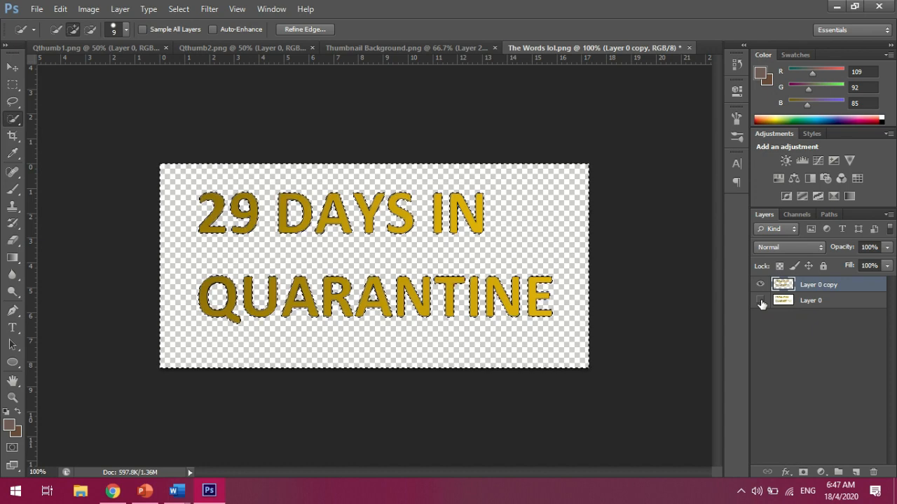
{"action": "key", "text": "ctrl+d"}
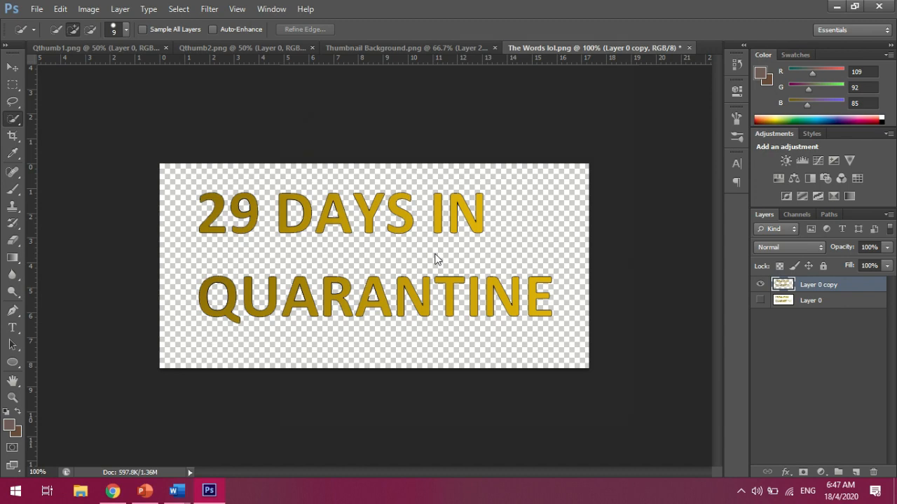
Save the transparent text image as a PNG named Transparent the Words lol.png
{"action": "key", "text": "ctrl+s"}
{"action": "left_click", "coordinate": [543, 278]}
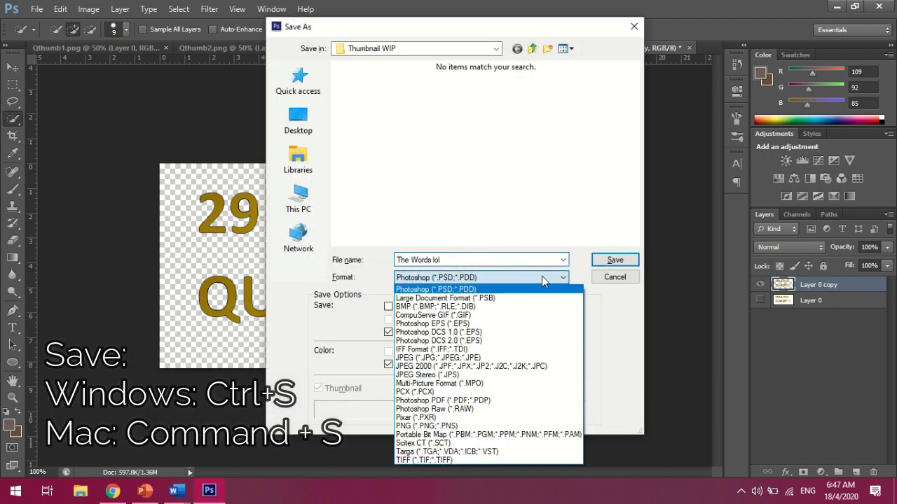
{"action": "left_click", "coordinate": [454, 426]}
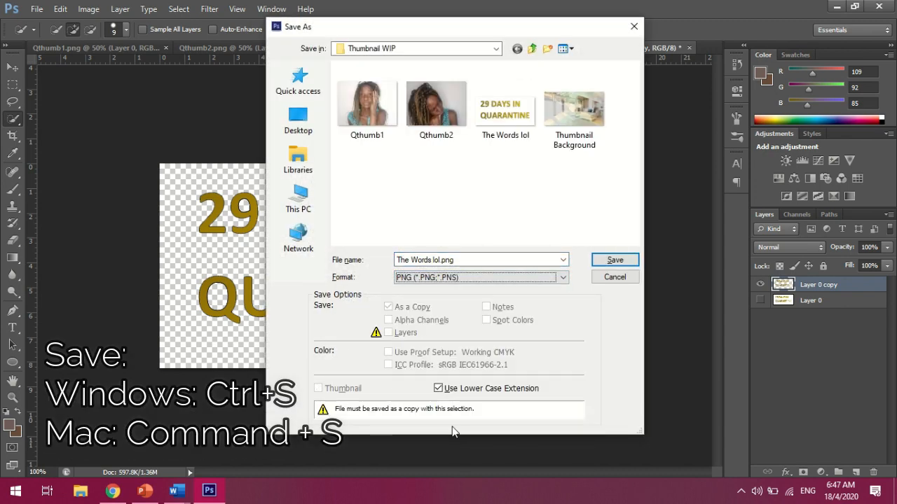
{"action": "left_click", "coordinate": [440, 264]}
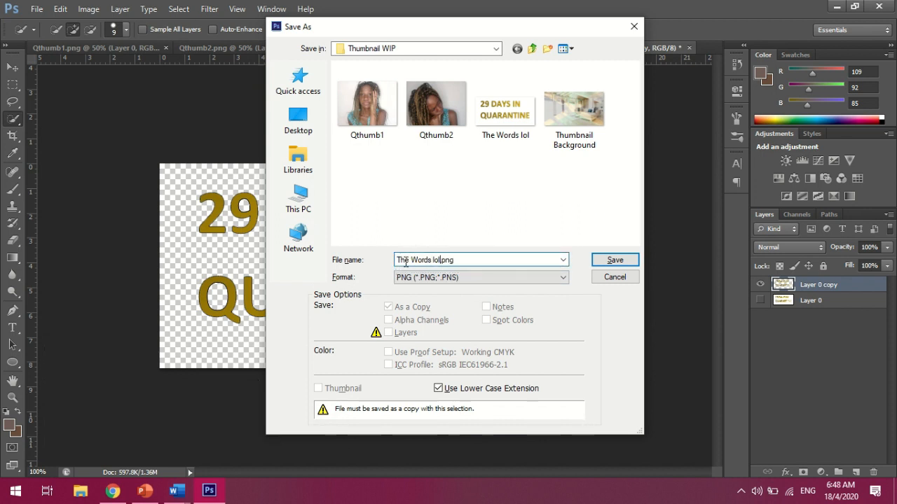
{"action": "left_click", "coordinate": [402, 260]}
{"action": "type", "text": "ransparent"}
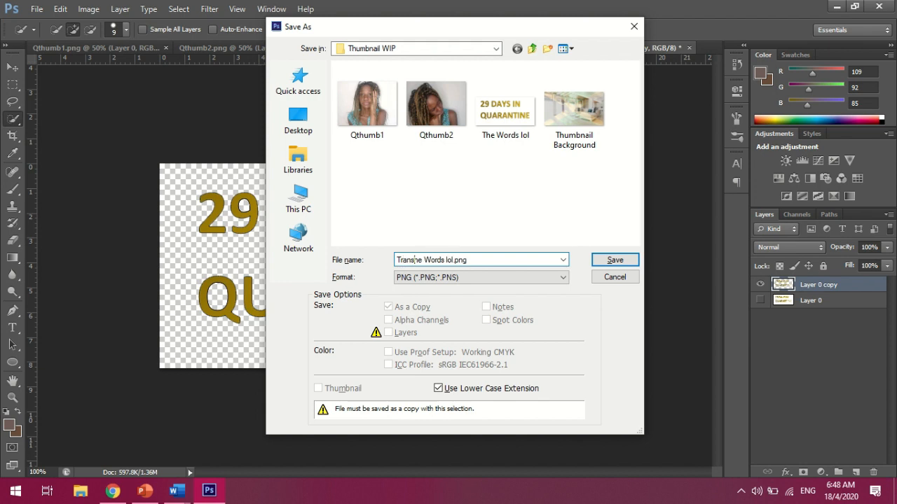
{"action": "type", "text": " t"}
{"action": "left_click", "coordinate": [495, 226]}
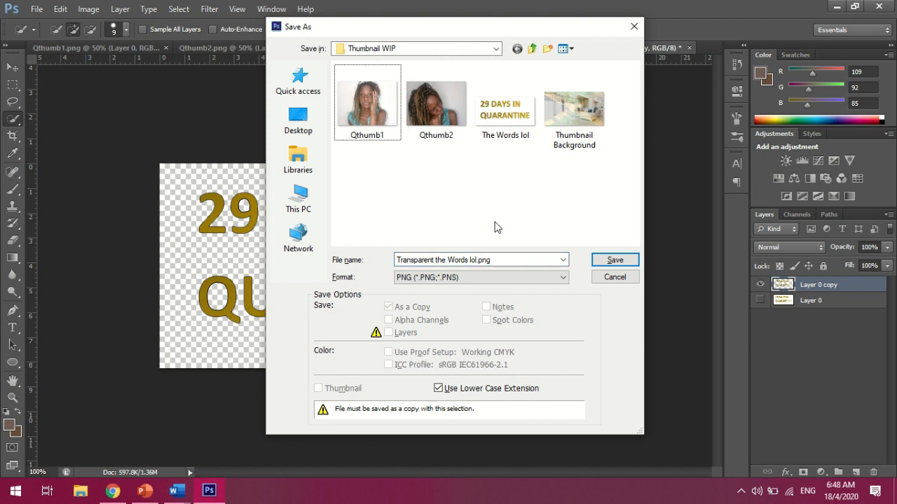
{"action": "left_click", "coordinate": [613, 260]}
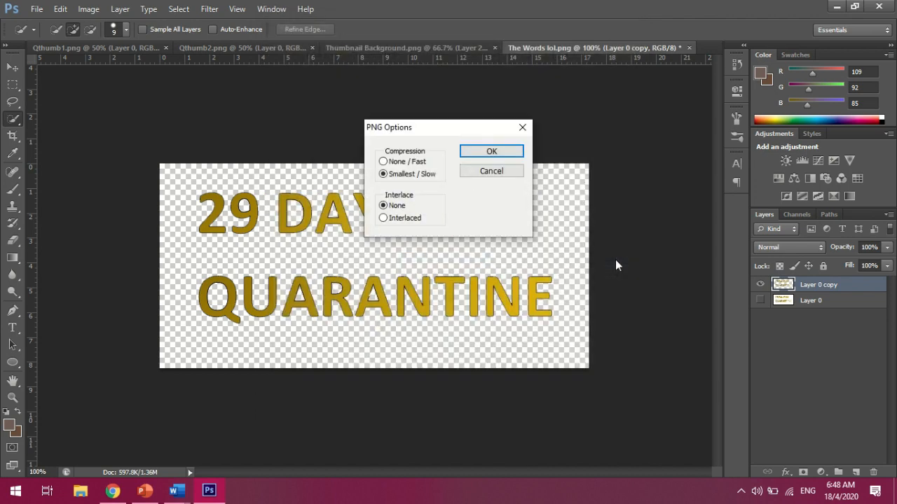
{"action": "left_click", "coordinate": [509, 152]}
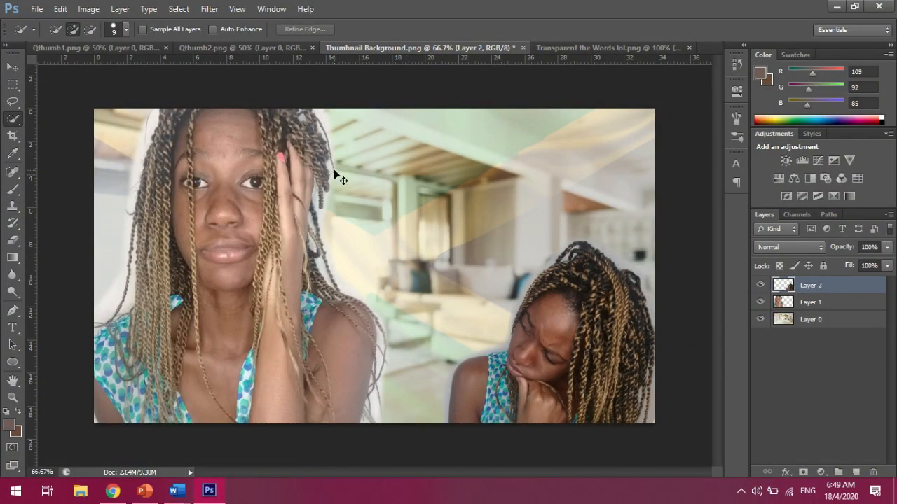
{"action": "key", "text": "ctrl+shift+s"}
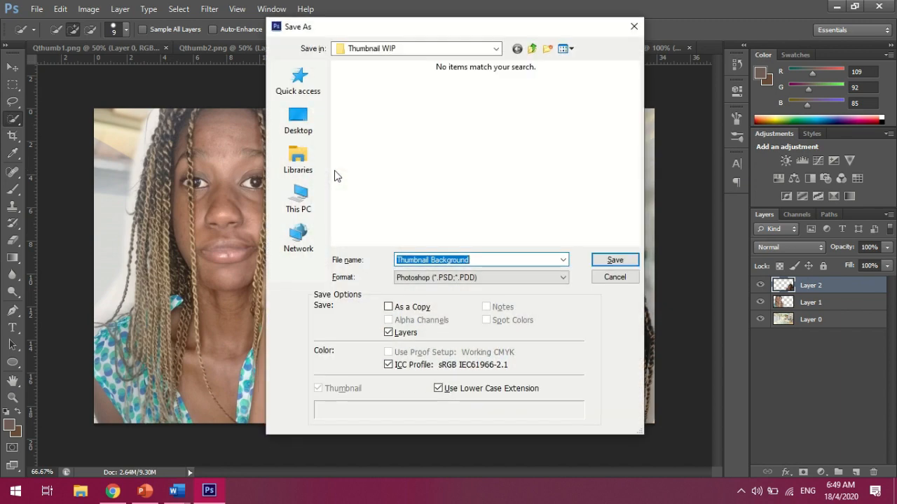
{"action": "left_click", "coordinate": [486, 259]}
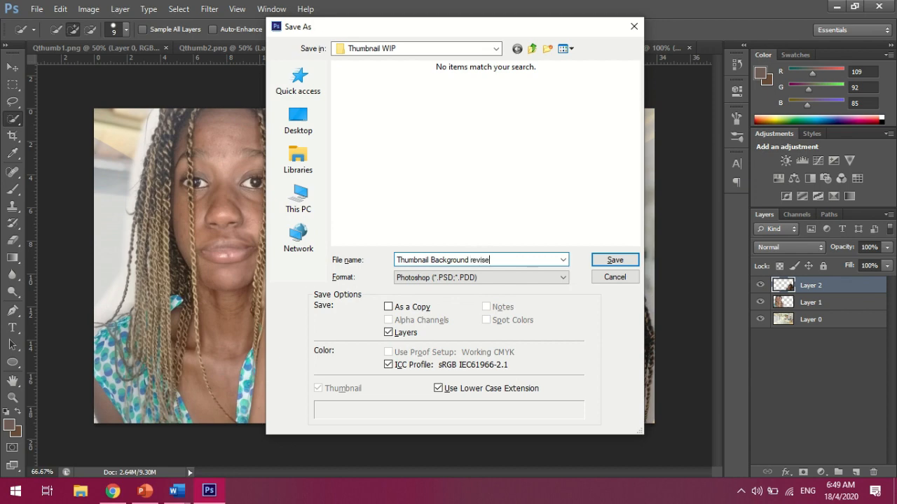
{"action": "left_click", "coordinate": [605, 260]}
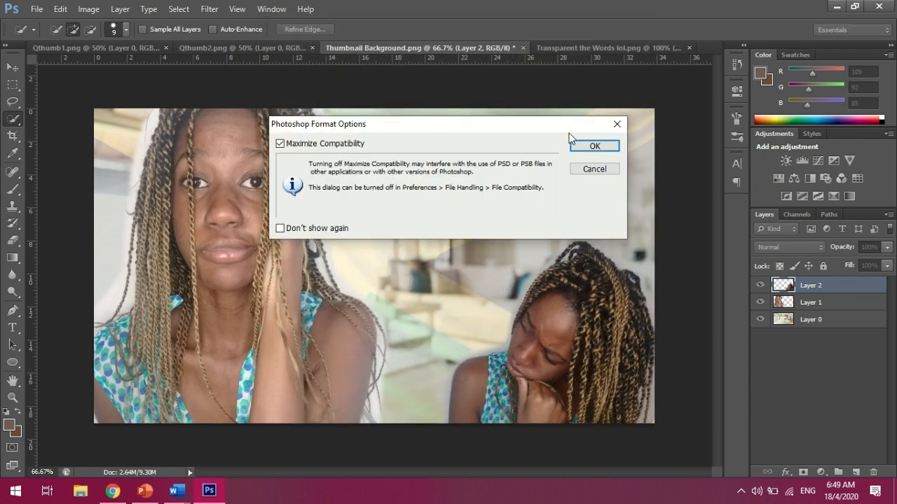
{"action": "left_click", "coordinate": [617, 126]}
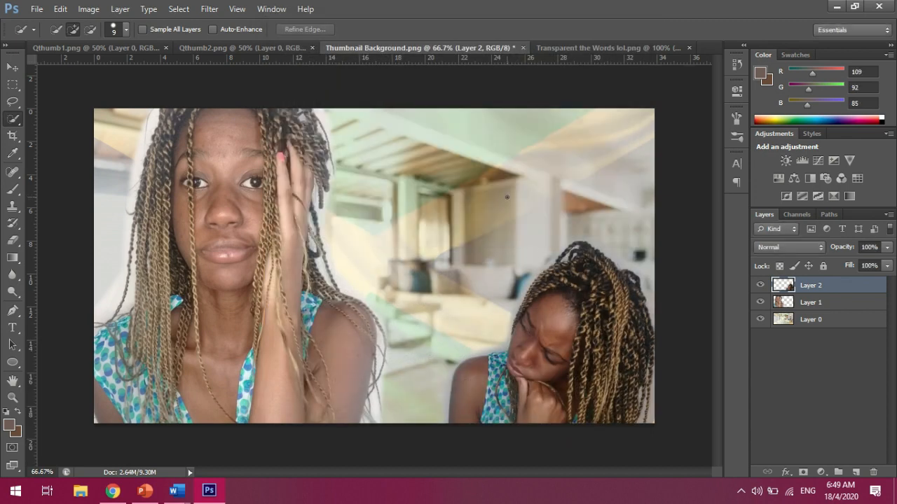
Save the layered thumbnail background as a JPEG named Revised Thumbnail Background.jpg
{"action": "key", "text": "ctrl+shift+s"}
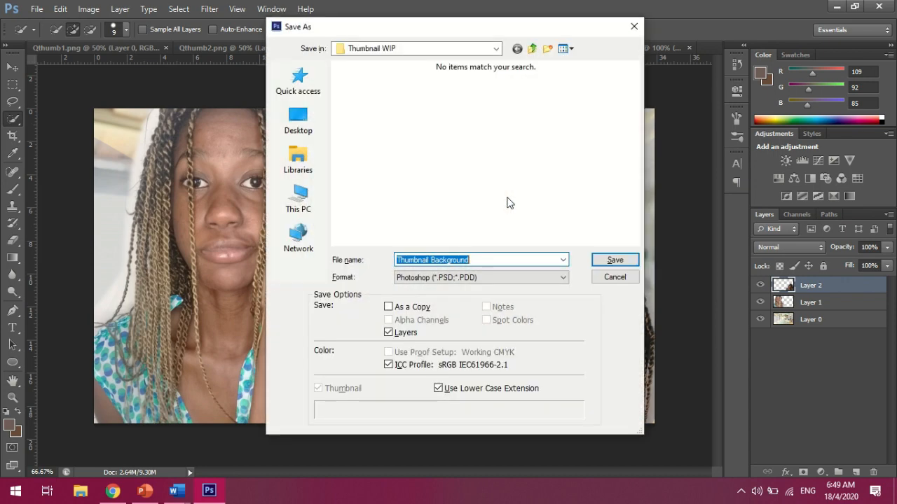
{"action": "left_click", "coordinate": [510, 279]}
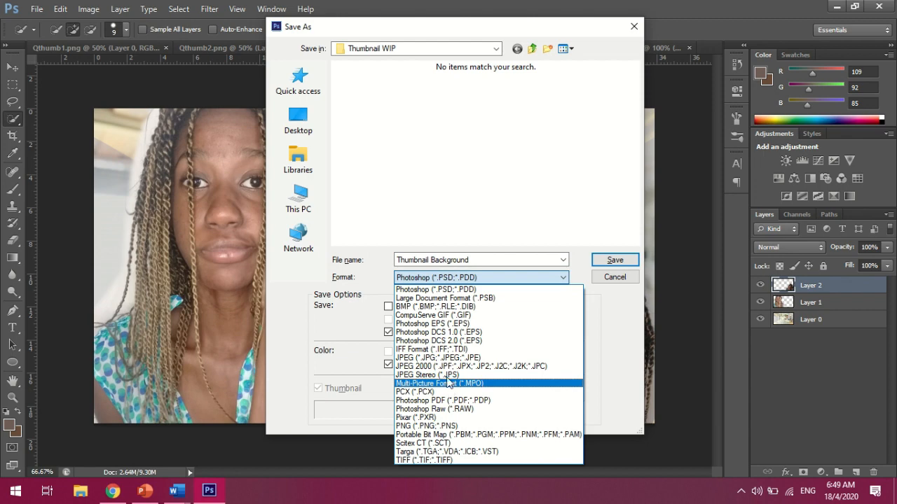
{"action": "left_click", "coordinate": [442, 357]}
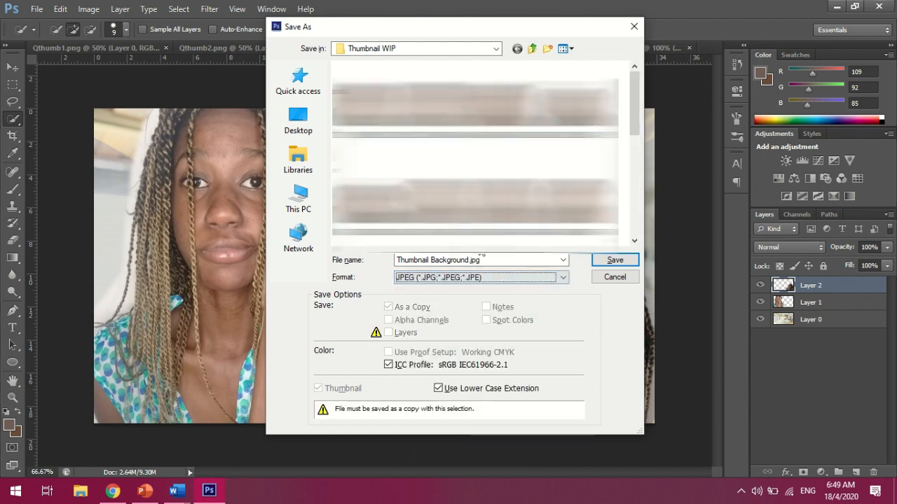
{"action": "left_click", "coordinate": [396, 262]}
{"action": "type", "text": "Reviced"}
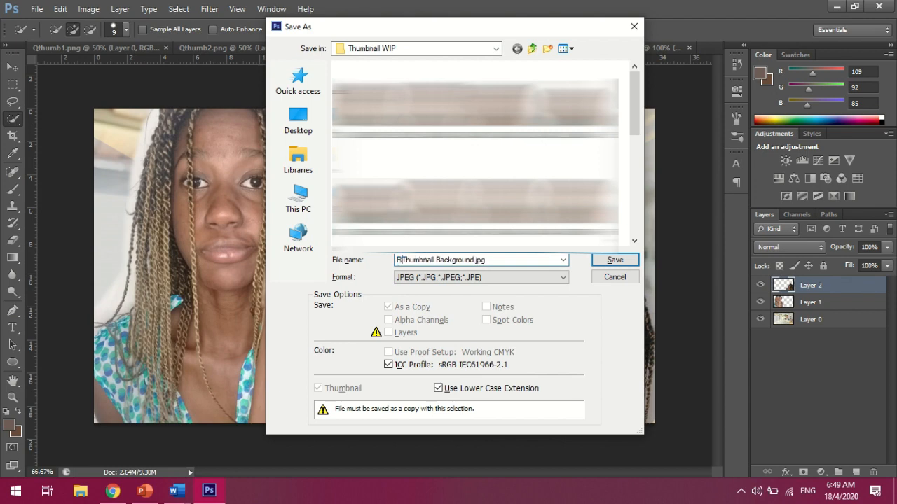
{"action": "key", "text": "BackSpace"}
{"action": "key", "text": "BackSpace"}
{"action": "key", "text": "BackSpace"}
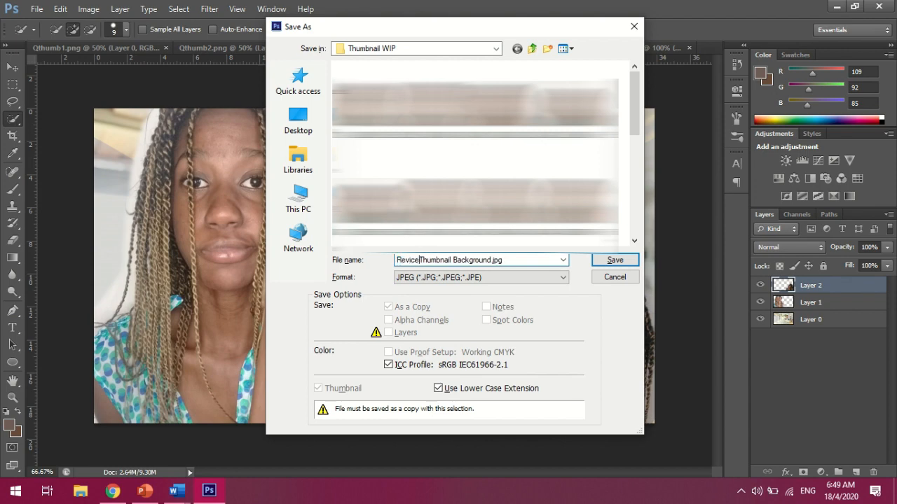
{"action": "type", "text": "sed"}
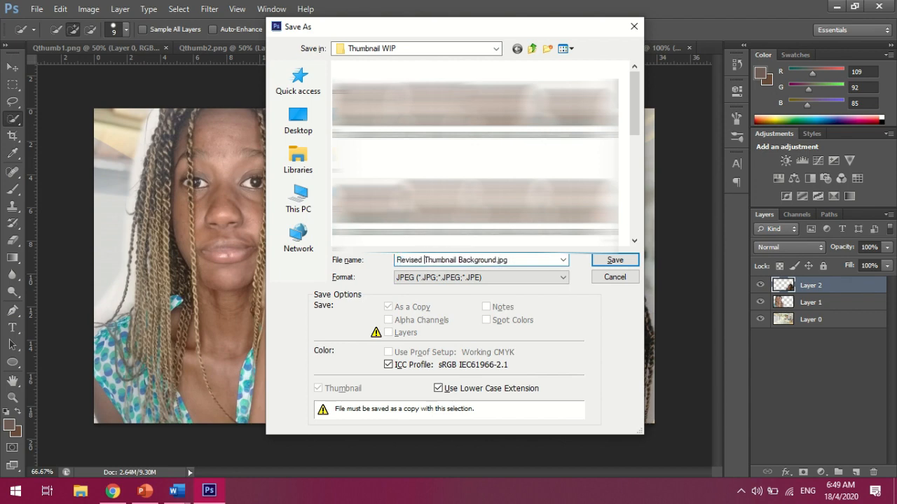
{"action": "left_click", "coordinate": [632, 262]}
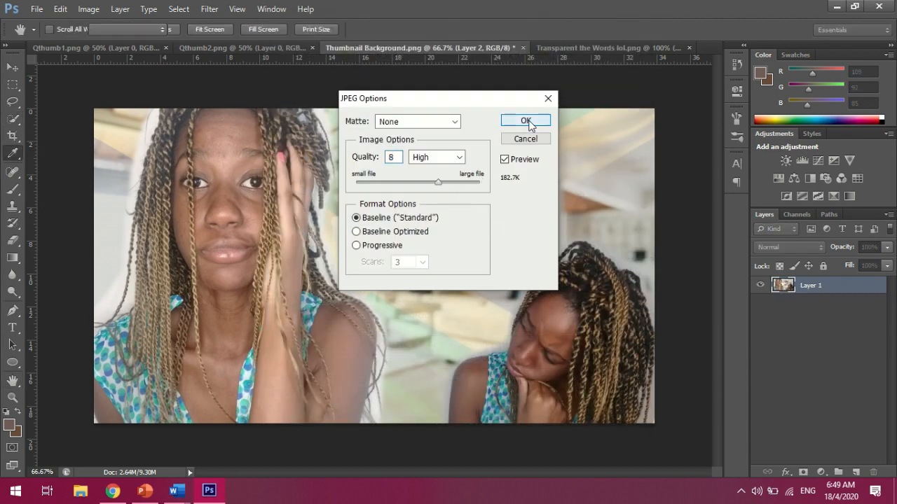
{"action": "left_click", "coordinate": [527, 121]}
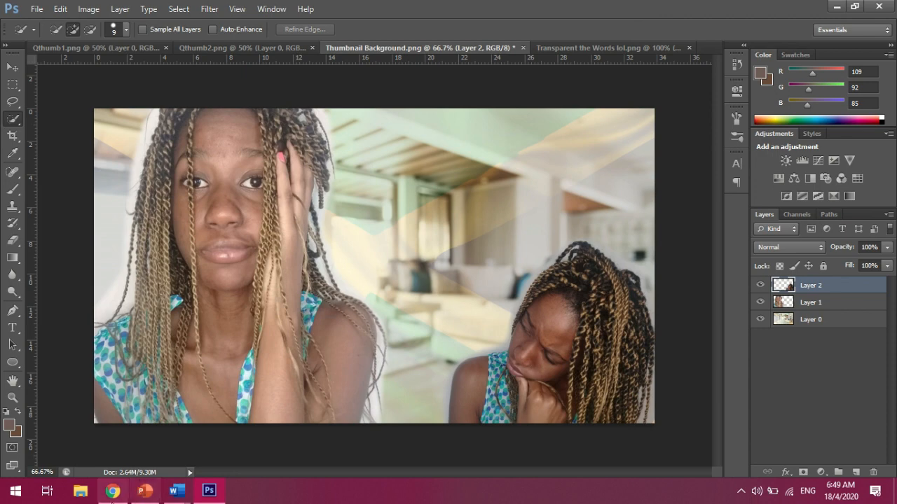
Switch to the Canva design and delete the flag overlay and living room background image
{"action": "left_click", "coordinate": [112, 491]}
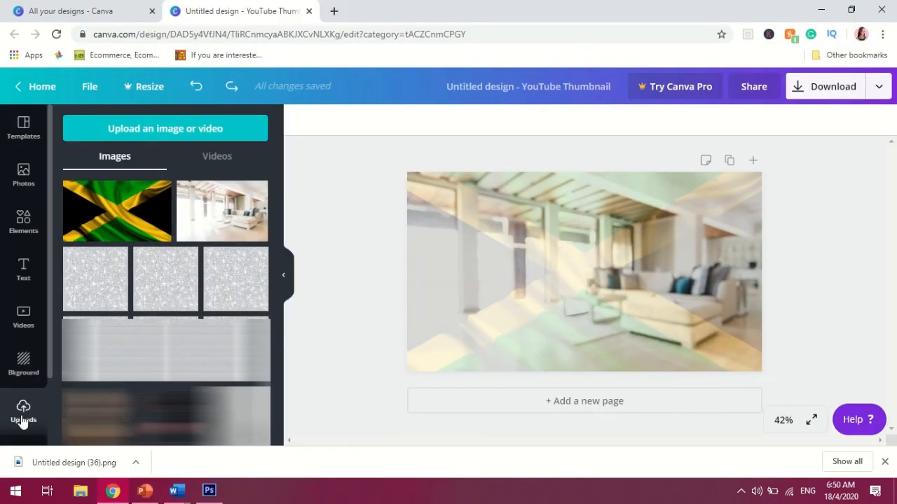
{"action": "right_click", "coordinate": [588, 247]}
{"action": "left_click", "coordinate": [373, 239]}
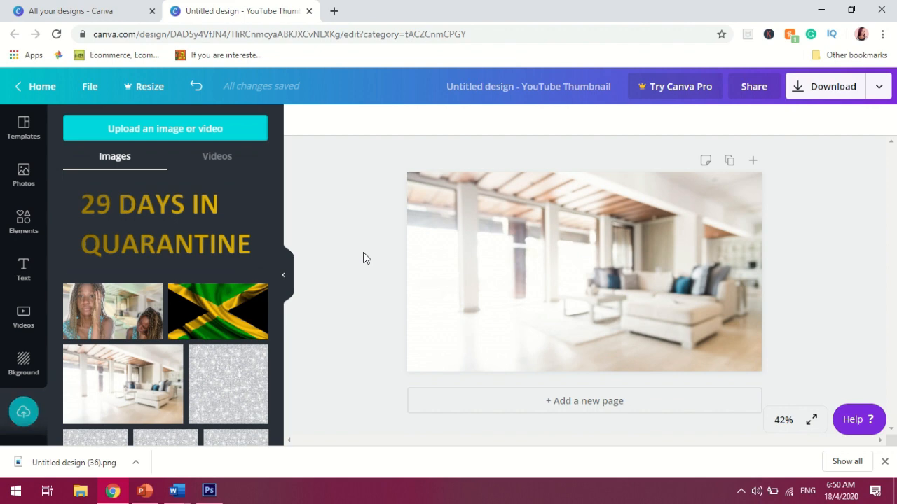
{"action": "left_click", "coordinate": [648, 294]}
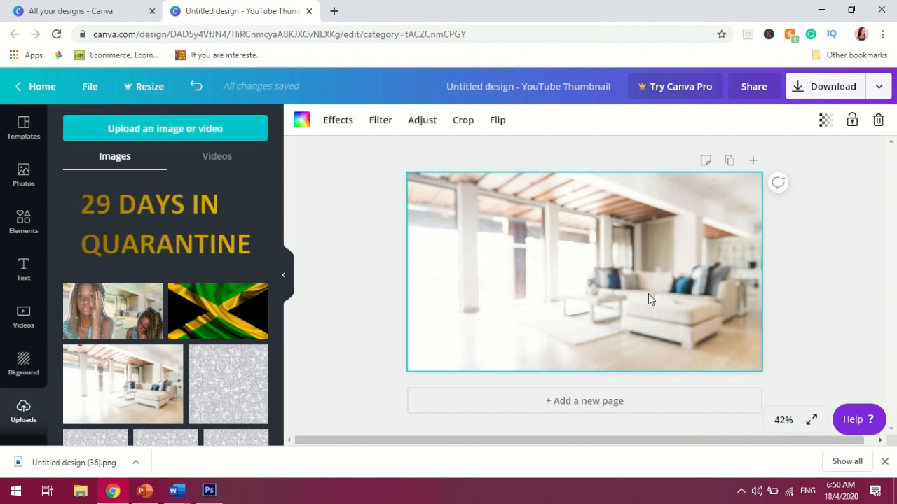
{"action": "key", "text": "Delete"}
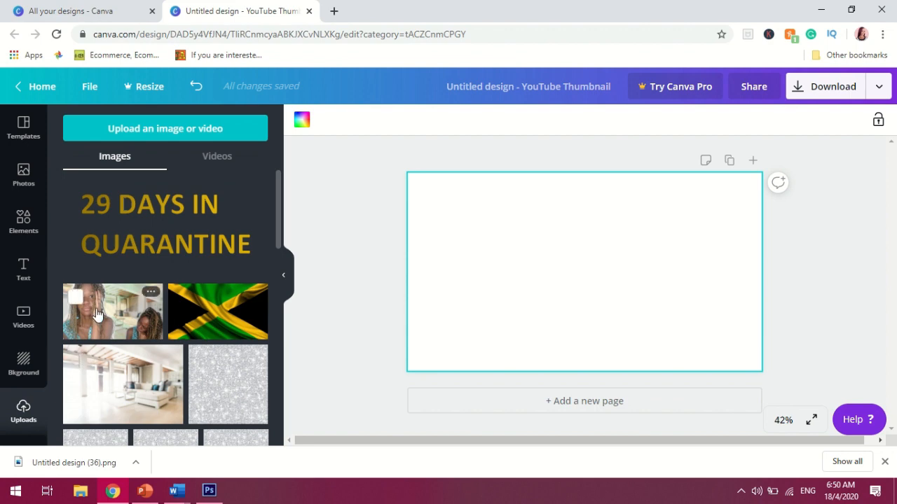
Add the revised background image from uploads and scale it to fill the whole canvas
{"action": "left_click", "coordinate": [97, 314]}
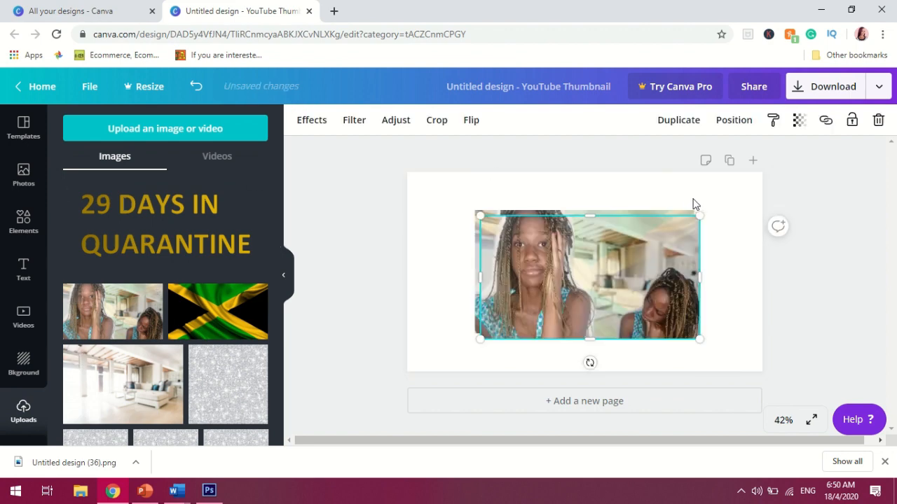
{"action": "left_click_drag", "start_coordinate": [732, 205], "coordinate": [613, 266]}
{"action": "left_click", "coordinate": [645, 217]}
{"action": "key", "text": "Delete"}
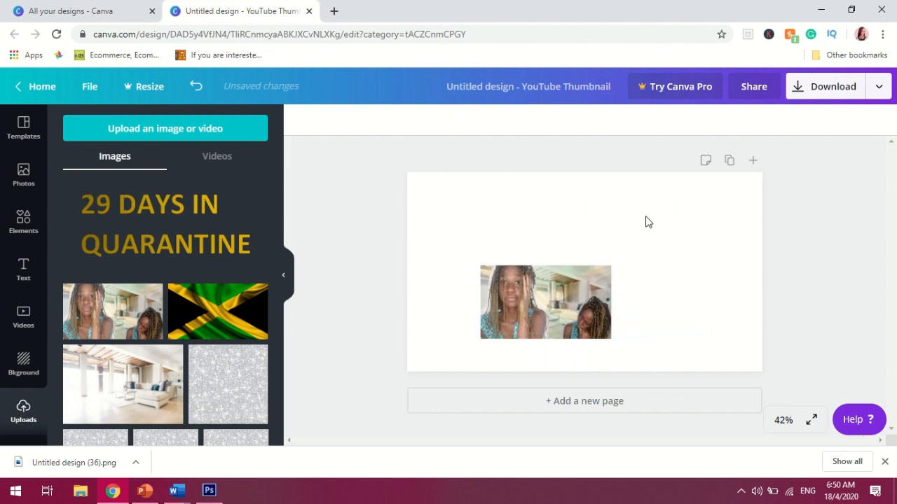
{"action": "left_click", "coordinate": [573, 290]}
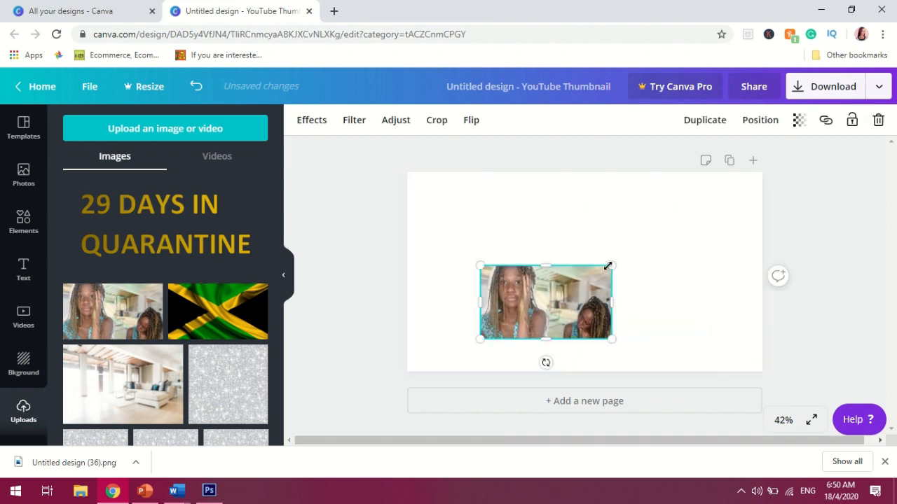
{"action": "left_click_drag", "start_coordinate": [699, 247], "coordinate": [767, 199]}
{"action": "left_click_drag", "start_coordinate": [480, 340], "coordinate": [394, 365]}
{"action": "left_click_drag", "start_coordinate": [555, 286], "coordinate": [553, 280]}
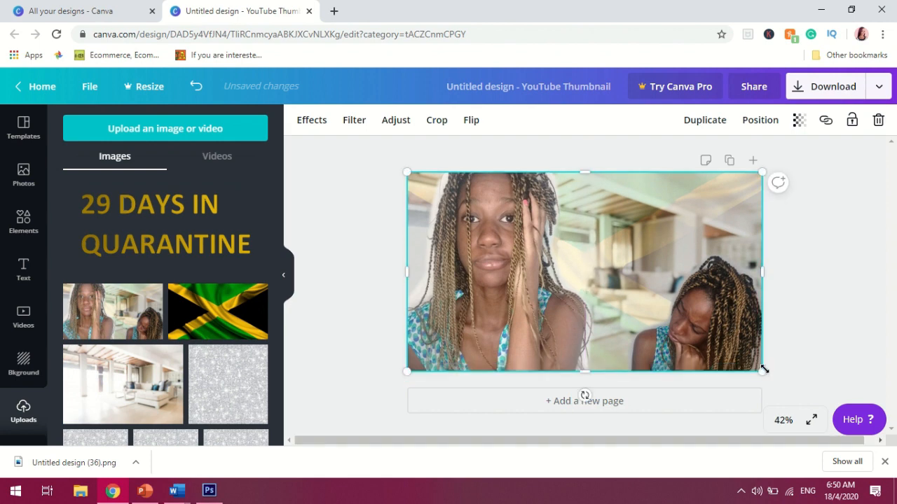
{"action": "left_click", "coordinate": [802, 326]}
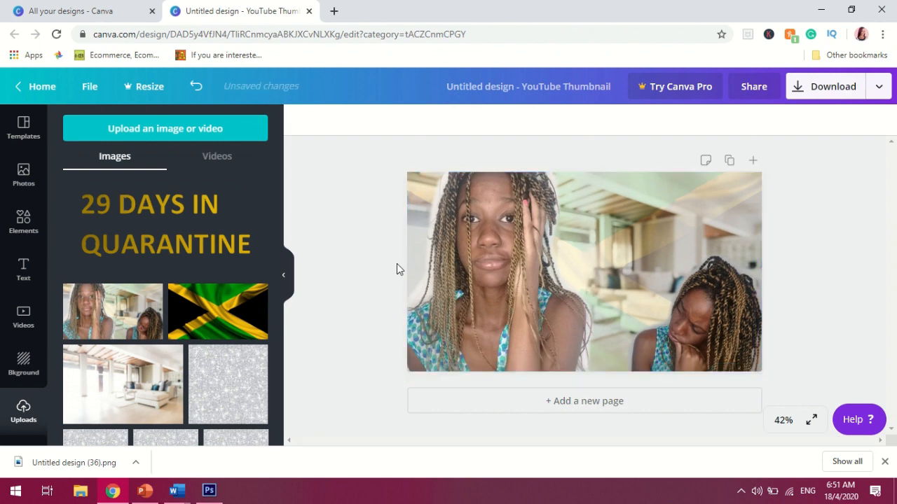
Add the 29 DAYS IN QUARANTINE text image and move it to the upper right of the canvas
{"action": "left_click", "coordinate": [166, 225]}
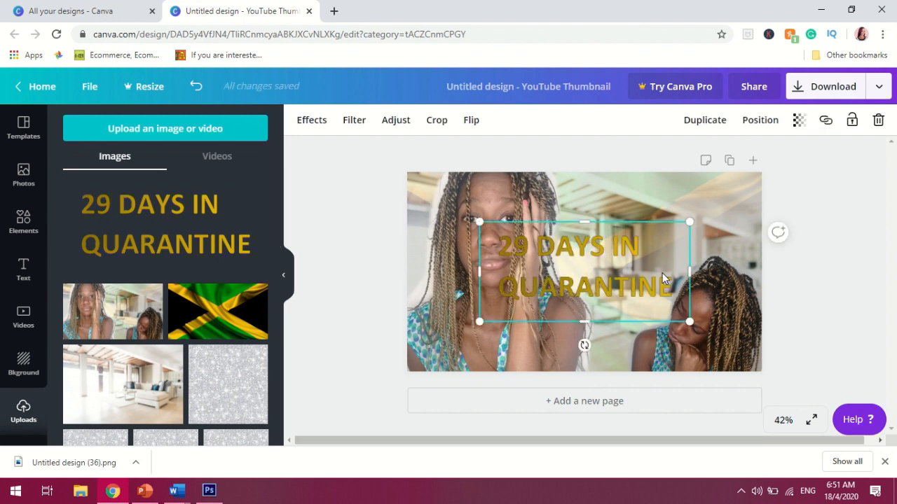
{"action": "right_click", "coordinate": [693, 261]}
{"action": "left_click", "coordinate": [622, 290]}
{"action": "left_click_drag", "start_coordinate": [617, 302], "coordinate": [674, 236]}
{"action": "left_click", "coordinate": [835, 273]}
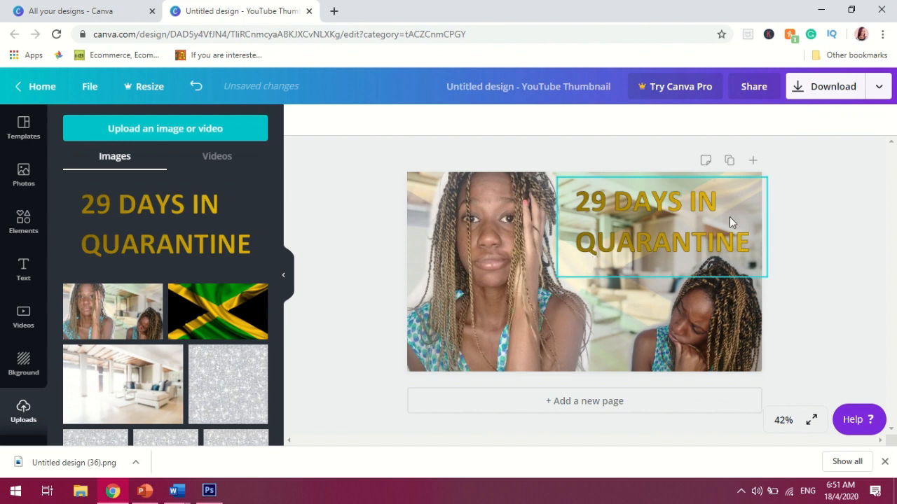
Browse the elements library's shapes and frames collections
{"action": "left_click", "coordinate": [21, 223]}
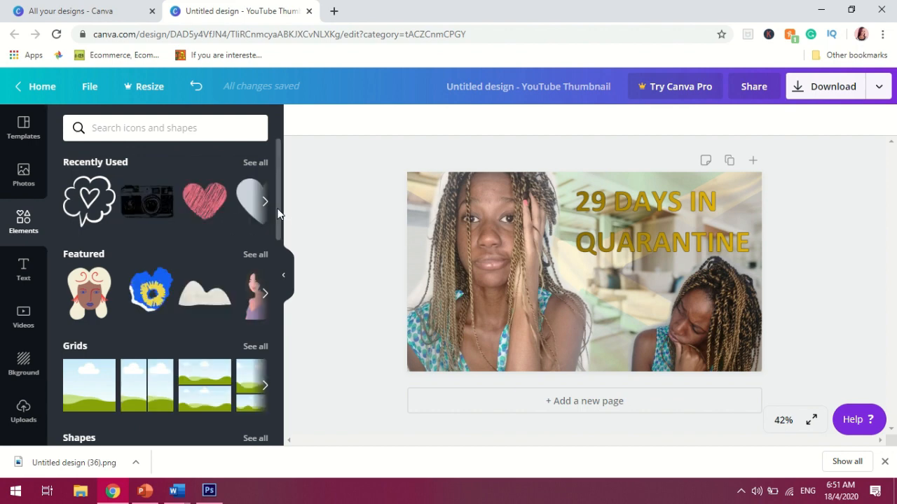
{"action": "left_click_drag", "start_coordinate": [278, 221], "coordinate": [286, 293]}
{"action": "left_click", "coordinate": [265, 239]}
{"action": "left_click", "coordinate": [266, 236]}
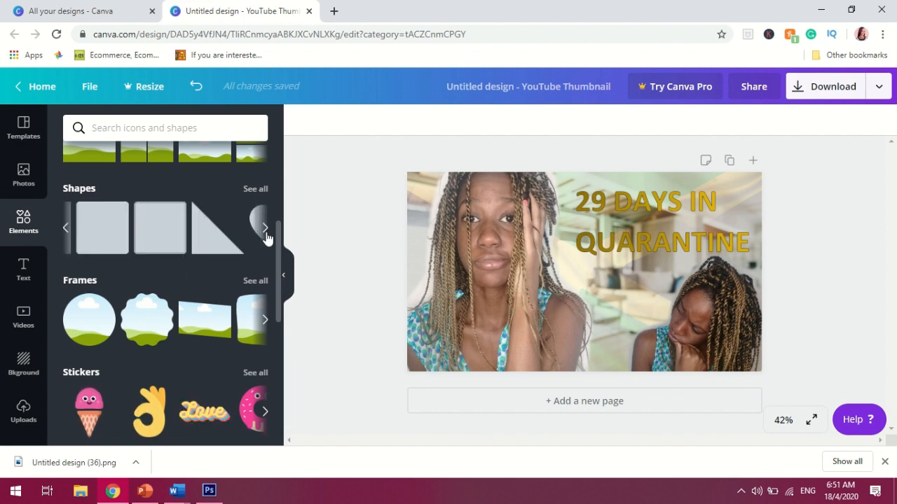
{"action": "left_click", "coordinate": [266, 234]}
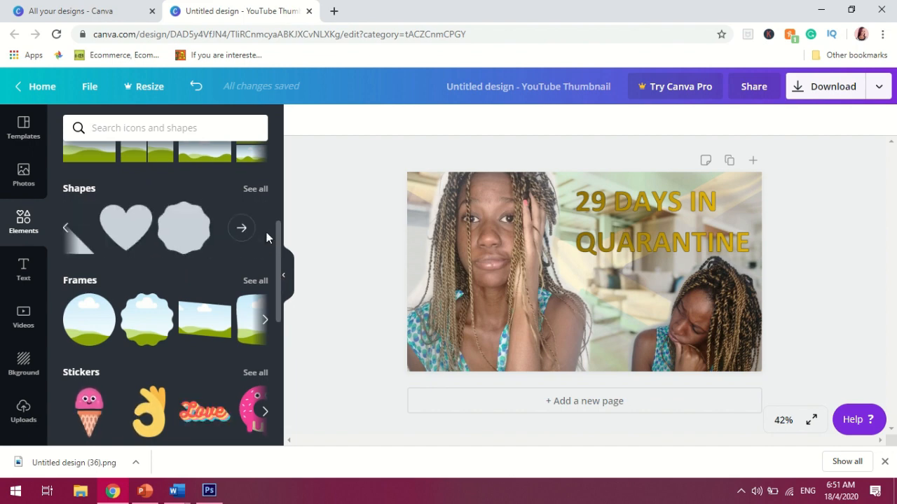
{"action": "left_click", "coordinate": [255, 281]}
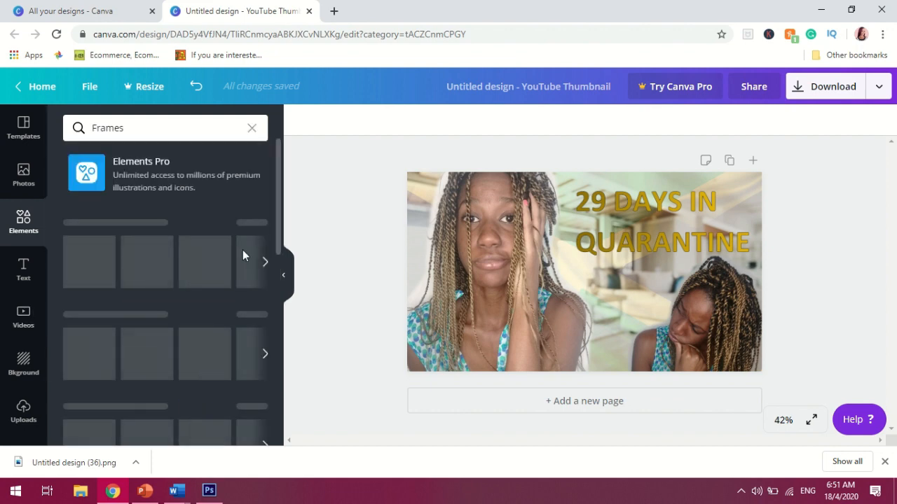
{"action": "left_click_drag", "start_coordinate": [278, 234], "coordinate": [281, 304]}
{"action": "scroll", "coordinate": [280, 312], "scroll_direction": "down", "scroll_amount": 2}
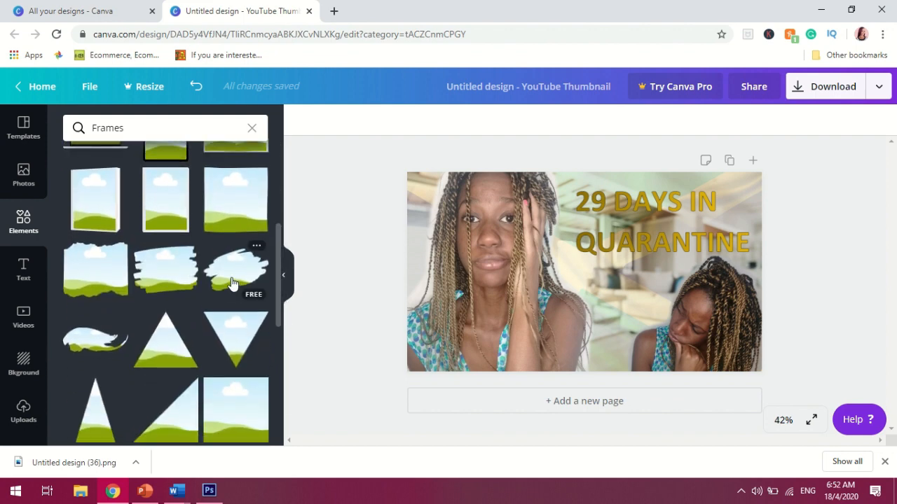
Add a torn brush-stroke frame from the frames collection to the canvas and fill it with white
{"action": "left_click", "coordinate": [233, 283]}
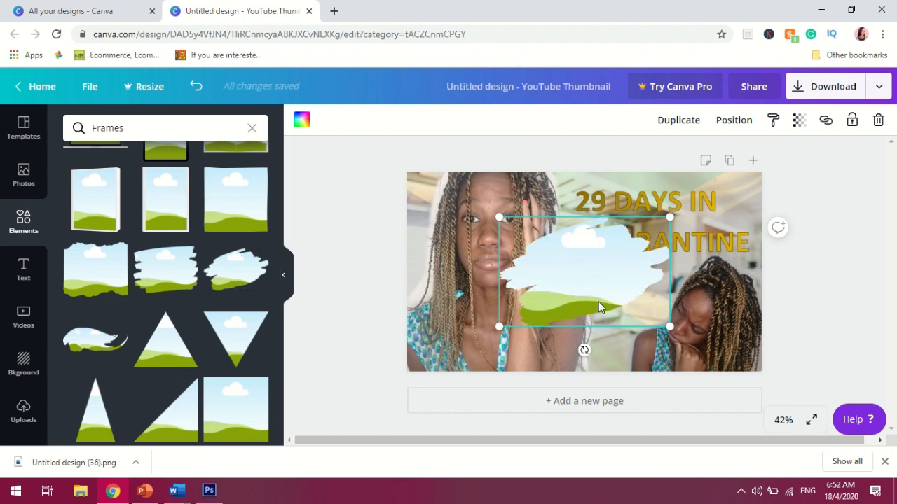
{"action": "left_click_drag", "start_coordinate": [599, 306], "coordinate": [605, 331]}
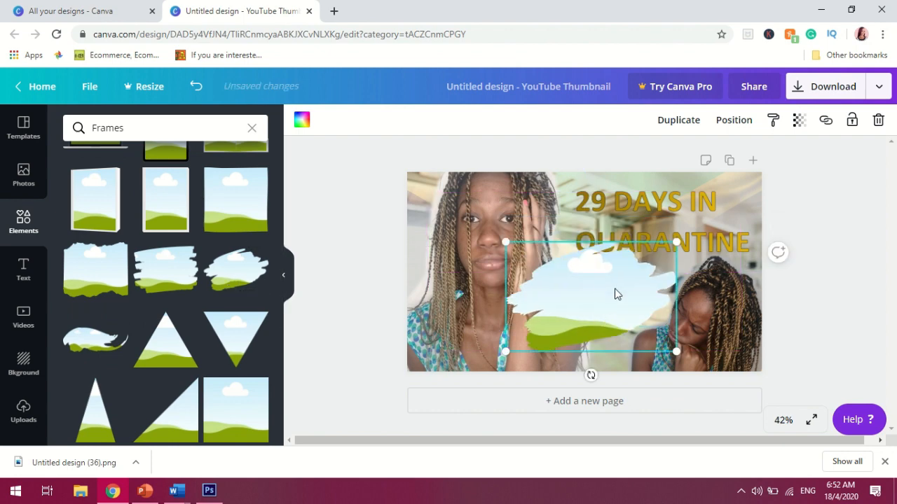
{"action": "left_click", "coordinate": [301, 122]}
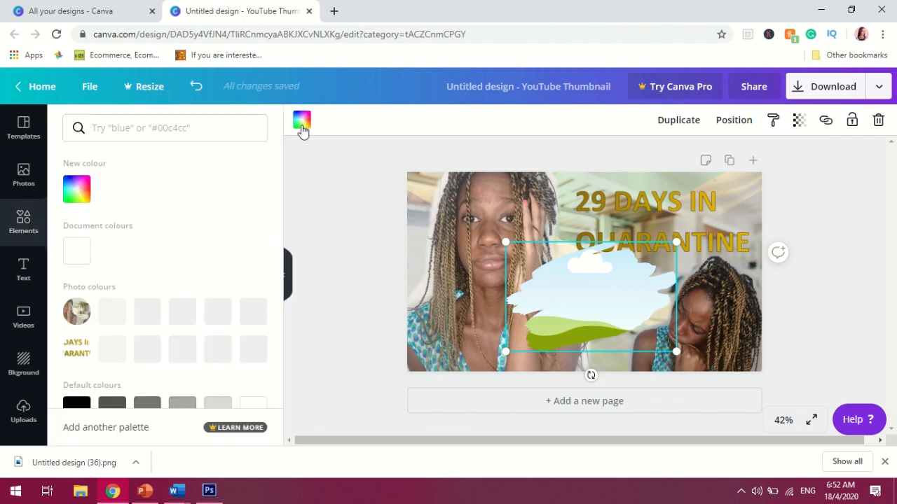
{"action": "left_click", "coordinate": [84, 252]}
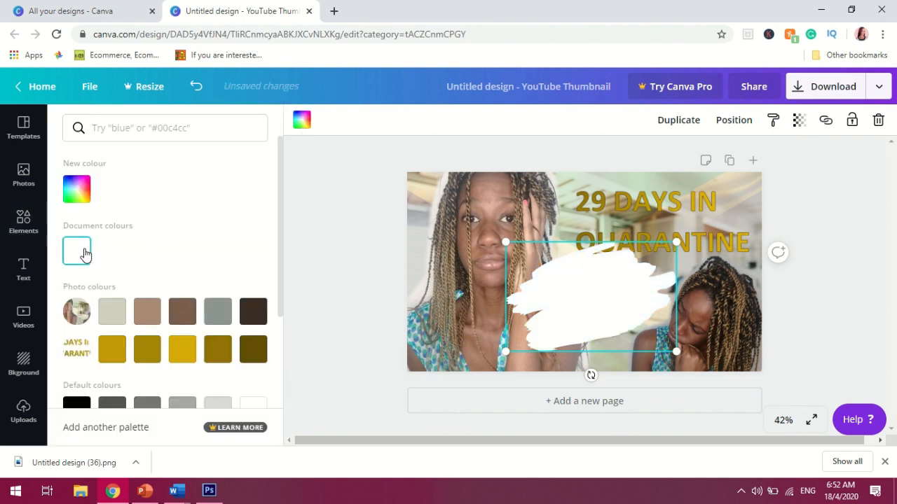
Send the white brush stroke behind the title text and shrink it
{"action": "mouse_move", "coordinate": [627, 289]}
{"action": "left_mouse_down"}
{"action": "mouse_move", "coordinate": [639, 264]}
{"action": "mouse_move", "coordinate": [660, 259]}
{"action": "left_mouse_up"}
{"action": "right_click", "coordinate": [660, 259]}
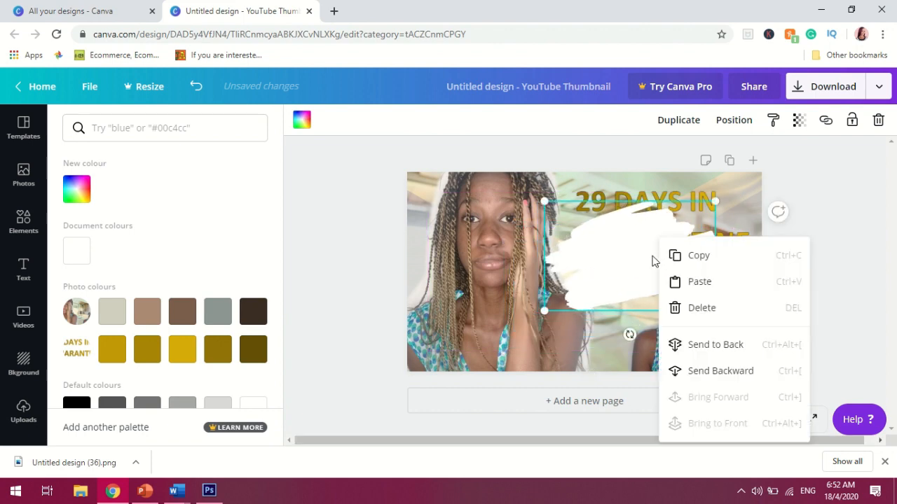
{"action": "left_click", "coordinate": [692, 344]}
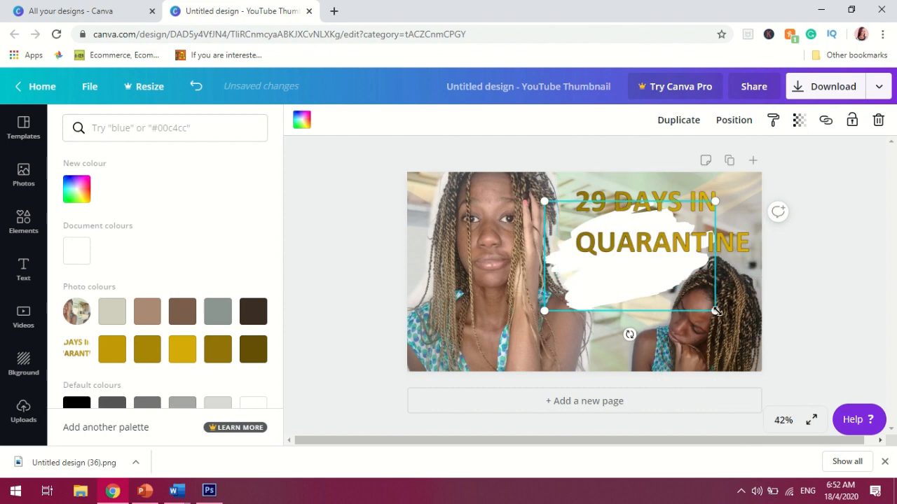
{"action": "mouse_move", "coordinate": [716, 311]}
{"action": "left_mouse_down"}
{"action": "mouse_move", "coordinate": [650, 278]}
{"action": "mouse_move", "coordinate": [654, 272]}
{"action": "mouse_move", "coordinate": [635, 260]}
{"action": "left_mouse_up"}
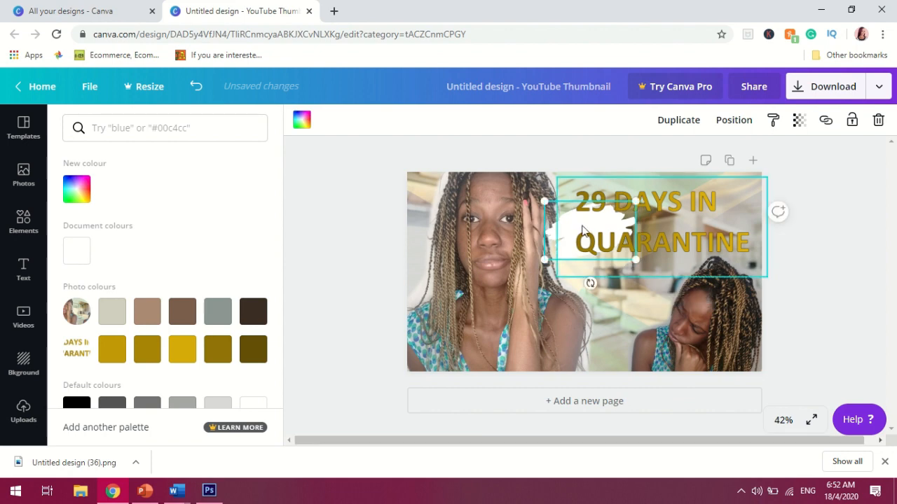
{"action": "left_click", "coordinate": [583, 231]}
{"action": "double_click", "coordinate": [595, 231]}
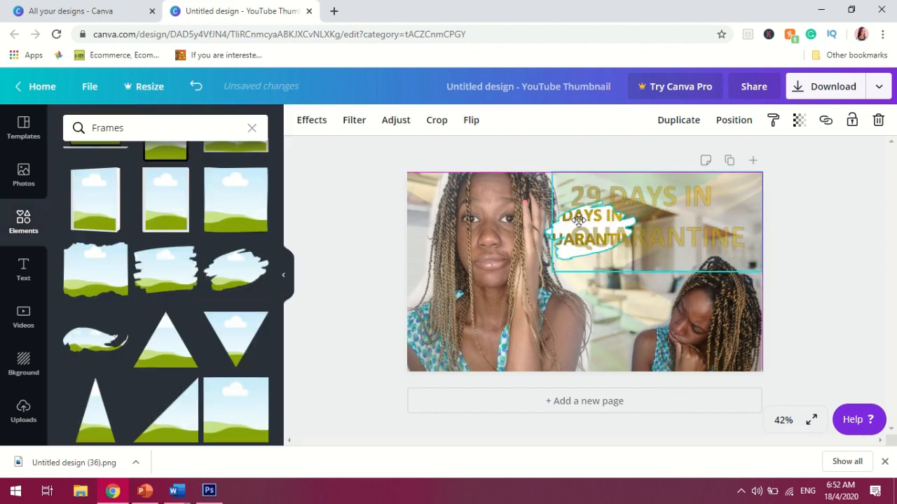
{"action": "left_click_drag", "start_coordinate": [579, 220], "coordinate": [578, 220]}
{"action": "key", "text": "ctrl+z"}
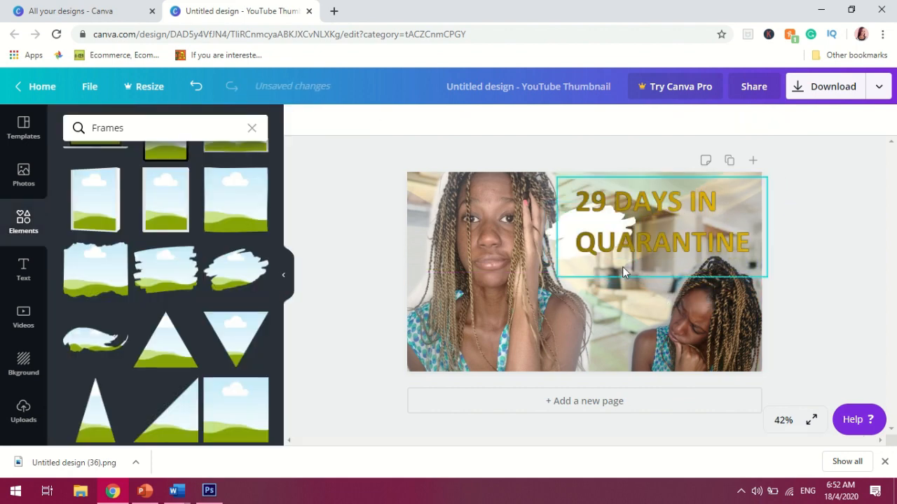
Move, rotate and resize the white stroke to sit under the start of QUARANTINE
{"action": "left_click", "coordinate": [548, 241]}
{"action": "left_click_drag", "start_coordinate": [549, 242], "coordinate": [559, 248]}
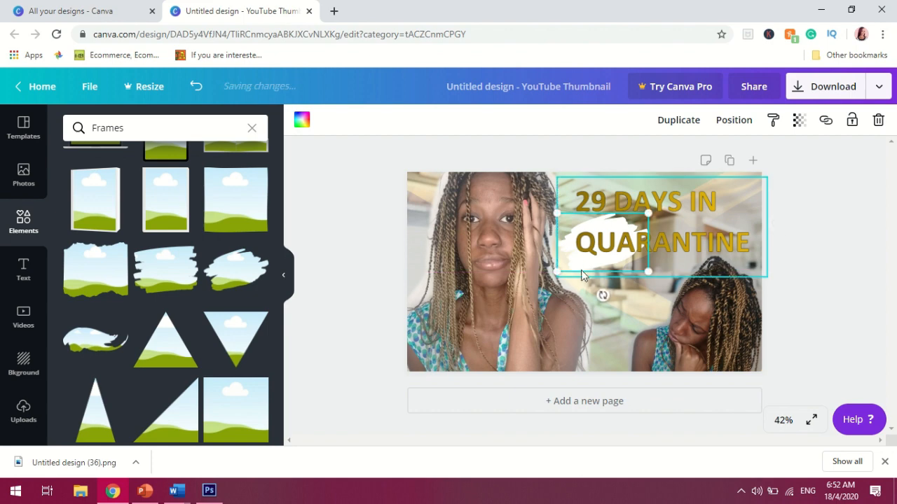
{"action": "left_click_drag", "start_coordinate": [601, 294], "coordinate": [586, 303]}
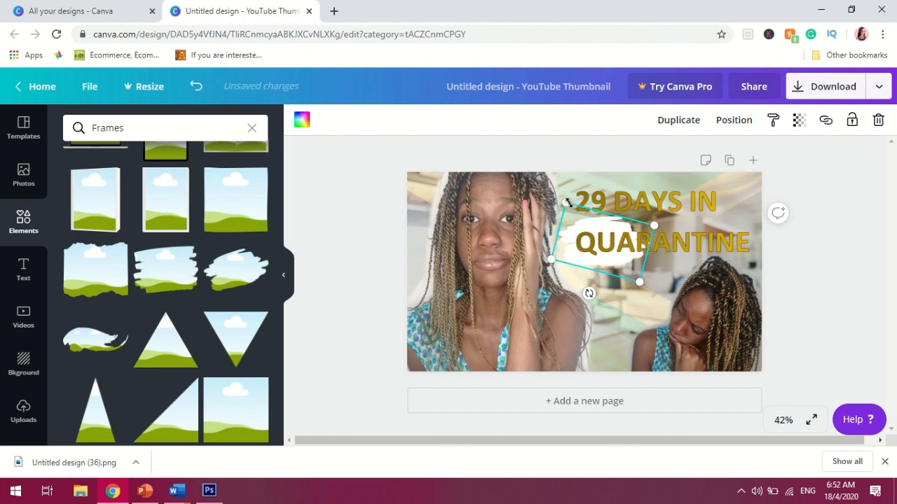
{"action": "left_click_drag", "start_coordinate": [567, 204], "coordinate": [575, 211]}
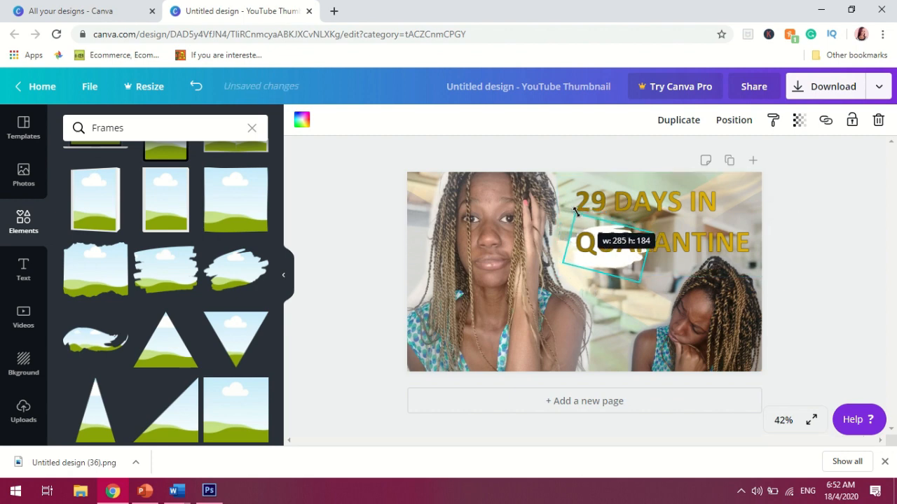
{"action": "left_click_drag", "start_coordinate": [591, 267], "coordinate": [592, 272]}
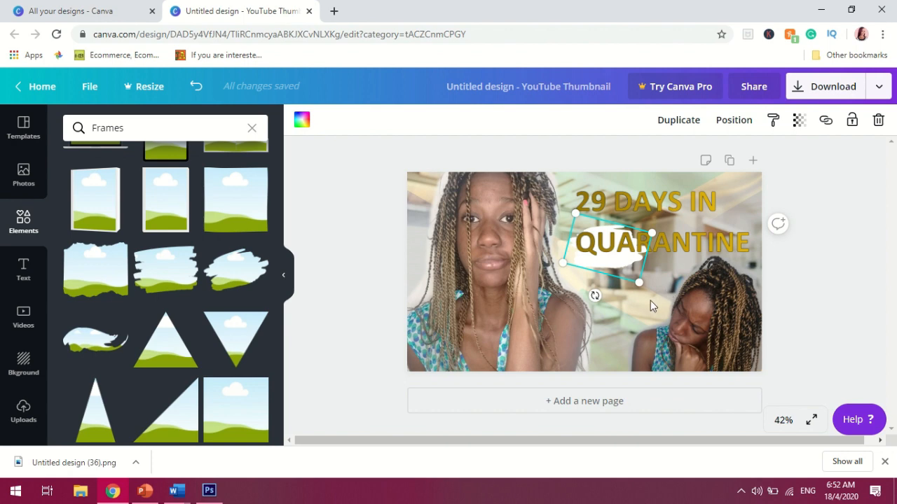
Paste two copies of the white stroke along QUARANTINE and send each behind the title text
{"action": "key", "text": "ctrl+v"}
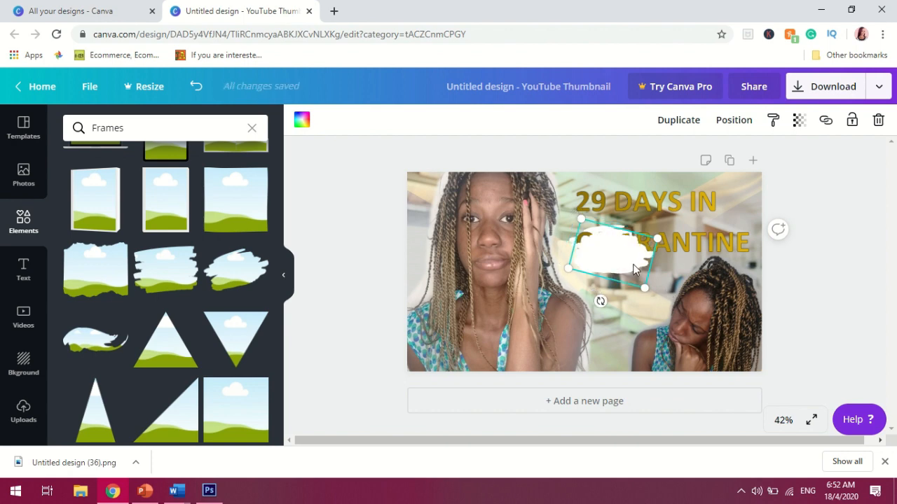
{"action": "left_click_drag", "start_coordinate": [639, 272], "coordinate": [676, 258]}
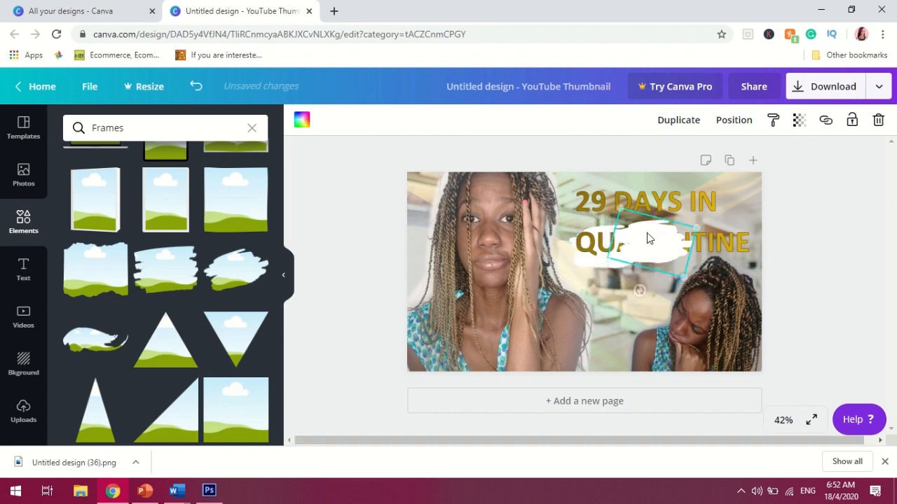
{"action": "left_click_drag", "start_coordinate": [625, 214], "coordinate": [628, 217]}
{"action": "right_click", "coordinate": [662, 238]}
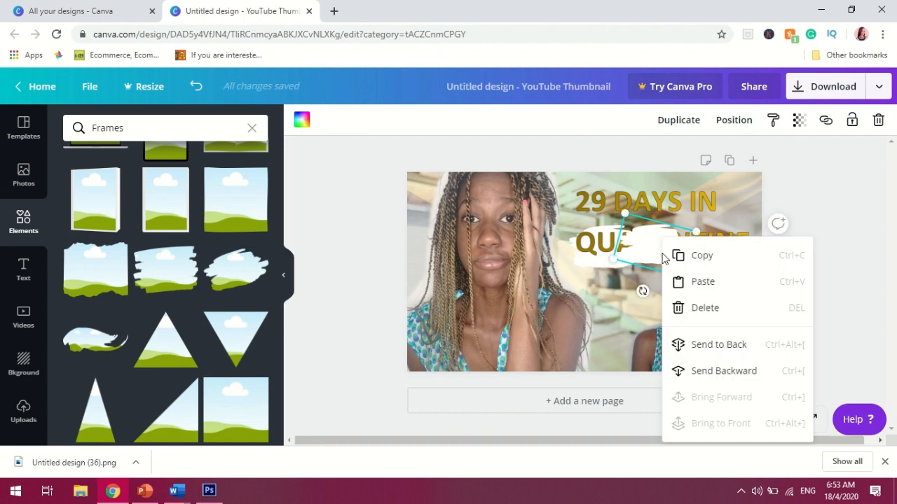
{"action": "left_click", "coordinate": [713, 354]}
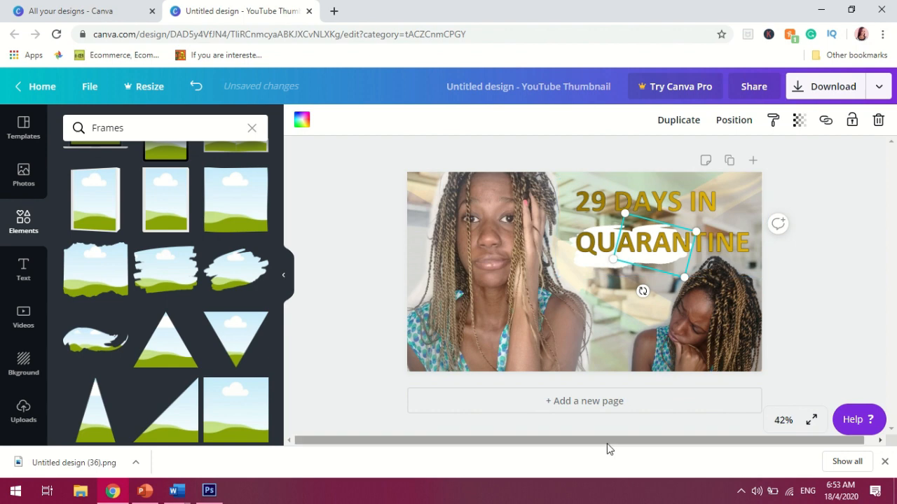
{"action": "key", "text": "ctrl+v"}
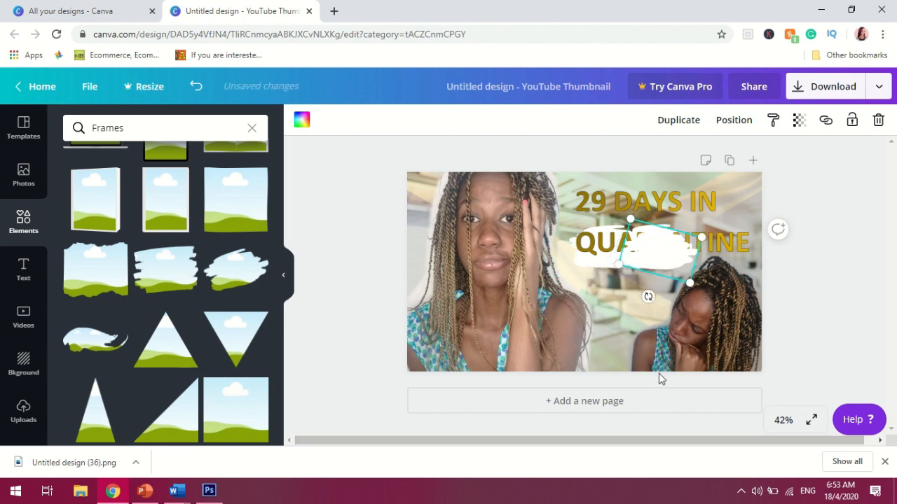
{"action": "left_click_drag", "start_coordinate": [682, 248], "coordinate": [698, 243]}
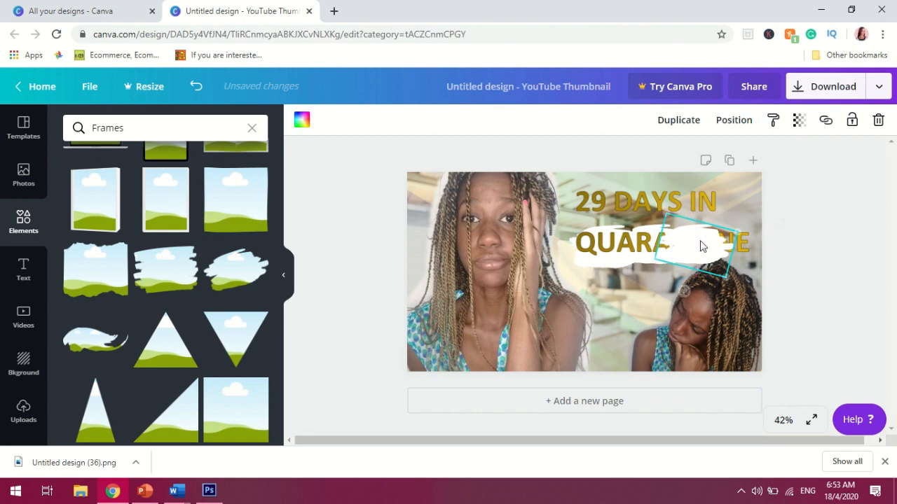
{"action": "right_click", "coordinate": [699, 243]}
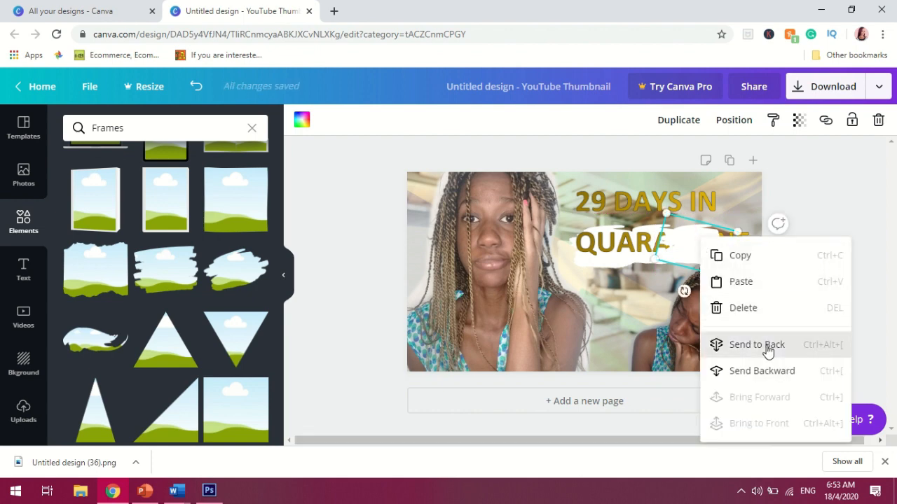
{"action": "left_click", "coordinate": [736, 345]}
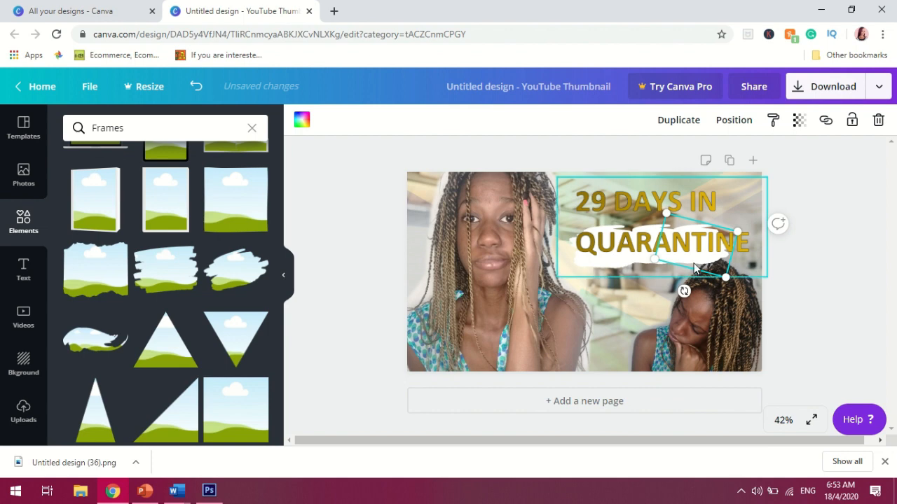
Paste another white stroke copy, move it under 29 at the title's start and send it behind the text
{"action": "key", "text": "ctrl+v"}
{"action": "left_click_drag", "start_coordinate": [703, 254], "coordinate": [725, 242]}
{"action": "right_click", "coordinate": [725, 243]}
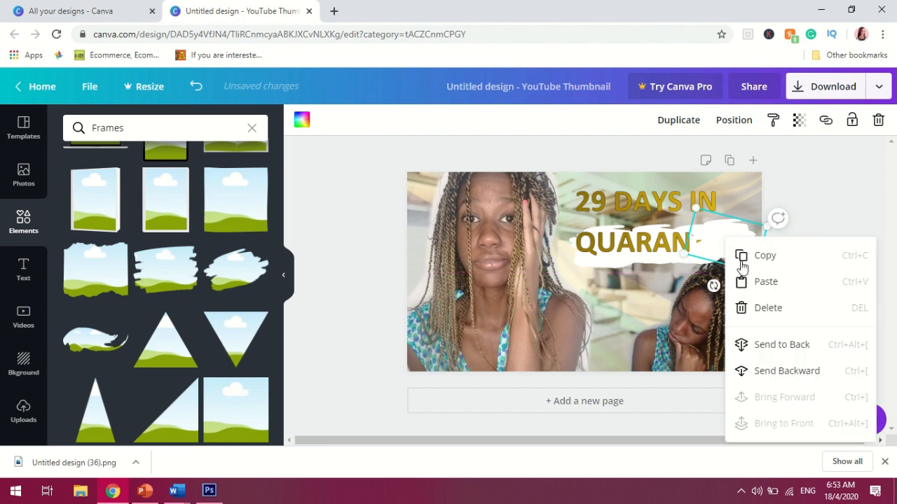
{"action": "left_click", "coordinate": [728, 348]}
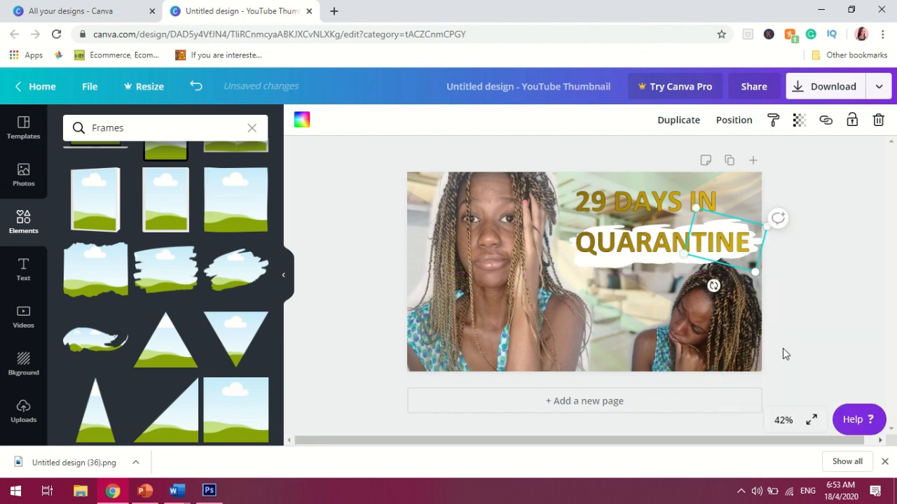
{"action": "left_click", "coordinate": [602, 330]}
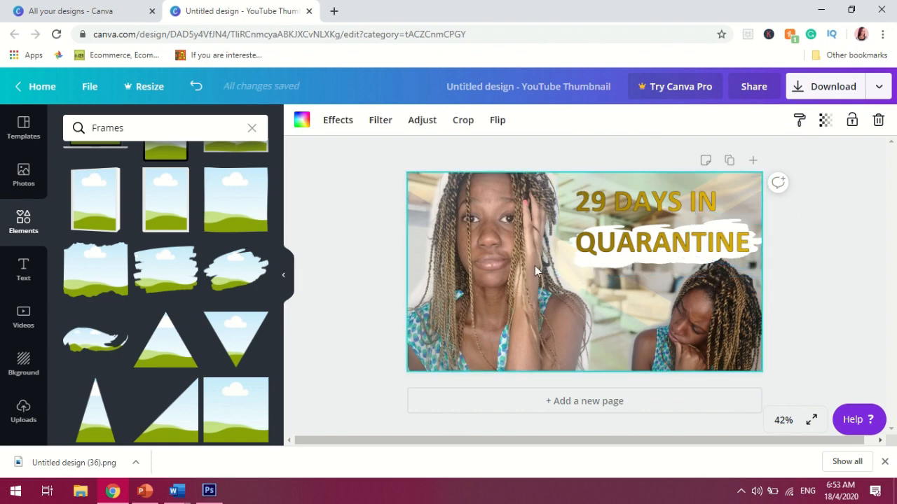
{"action": "key", "text": "ctrl+z"}
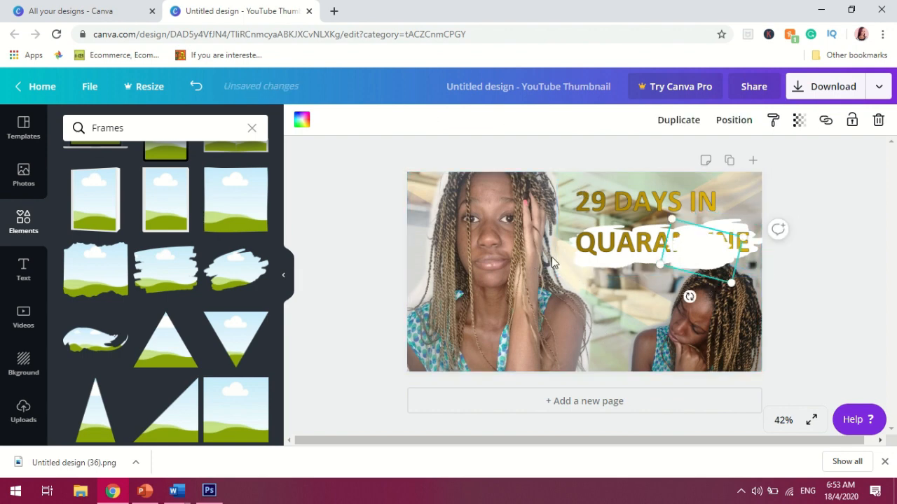
{"action": "mouse_move", "coordinate": [688, 252]}
{"action": "left_mouse_down"}
{"action": "mouse_move", "coordinate": [652, 251]}
{"action": "mouse_move", "coordinate": [579, 199]}
{"action": "left_mouse_up"}
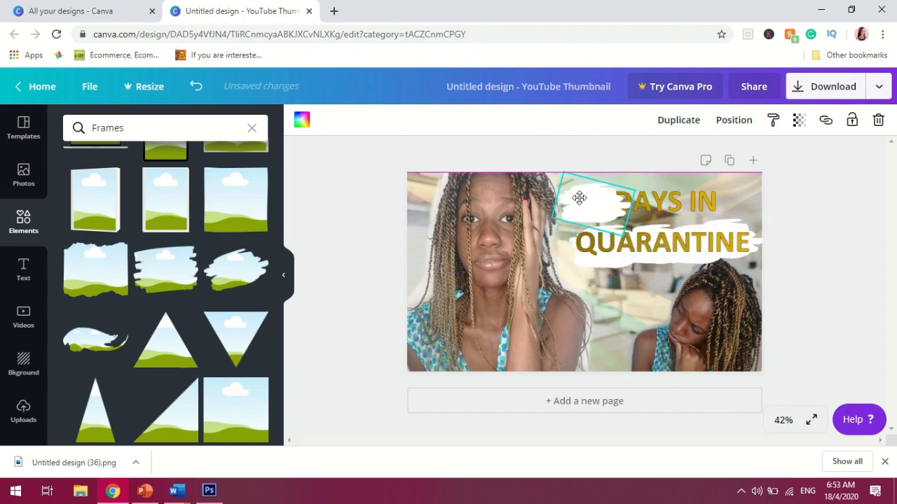
{"action": "right_click", "coordinate": [590, 203]}
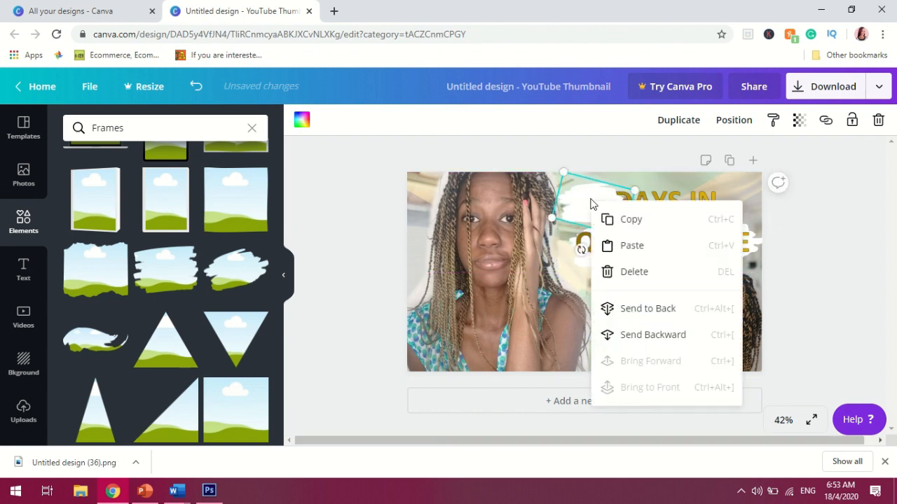
{"action": "left_click", "coordinate": [654, 310]}
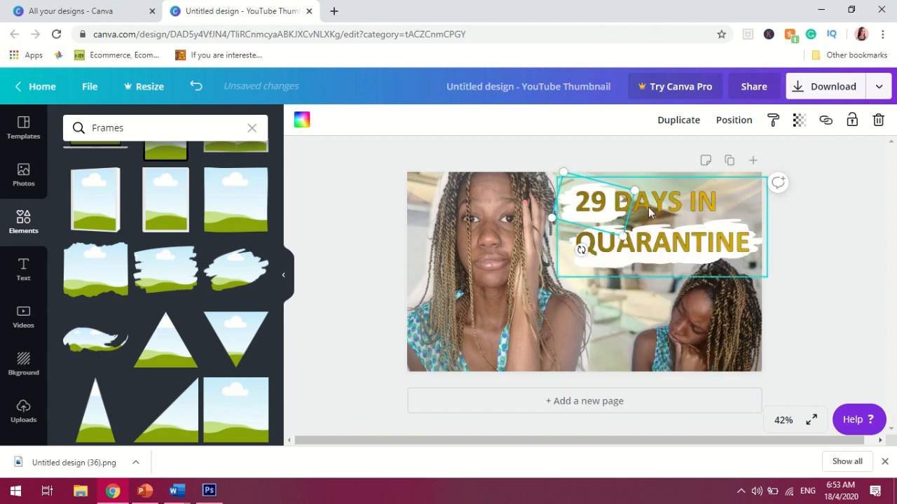
Paste another white stroke copy under DAYS and send it behind the title text
{"action": "key", "text": "ctrl+v"}
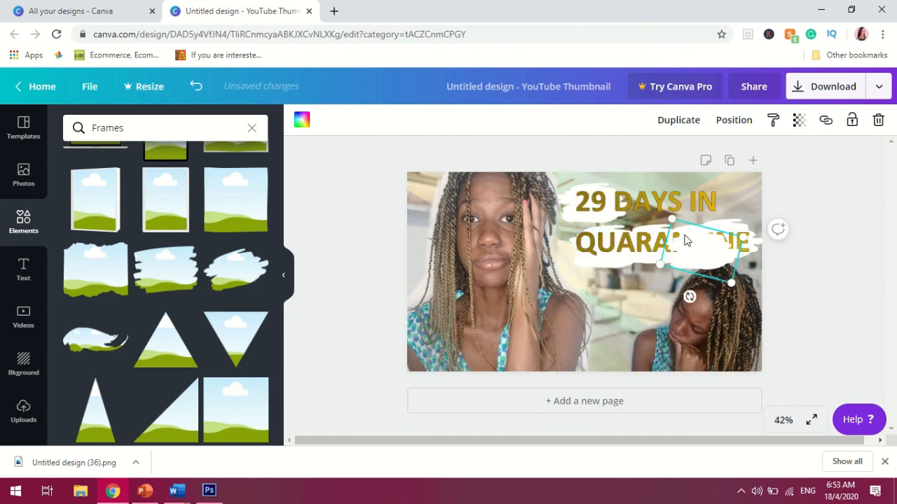
{"action": "mouse_move", "coordinate": [658, 218]}
{"action": "left_mouse_down"}
{"action": "mouse_move", "coordinate": [616, 175]}
{"action": "mouse_move", "coordinate": [623, 182]}
{"action": "left_mouse_up"}
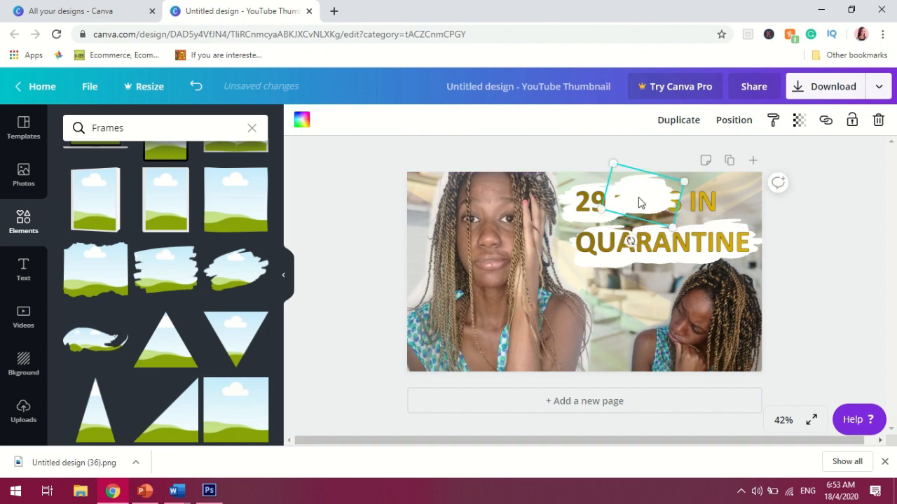
{"action": "right_click", "coordinate": [638, 198]}
{"action": "left_click", "coordinate": [704, 319]}
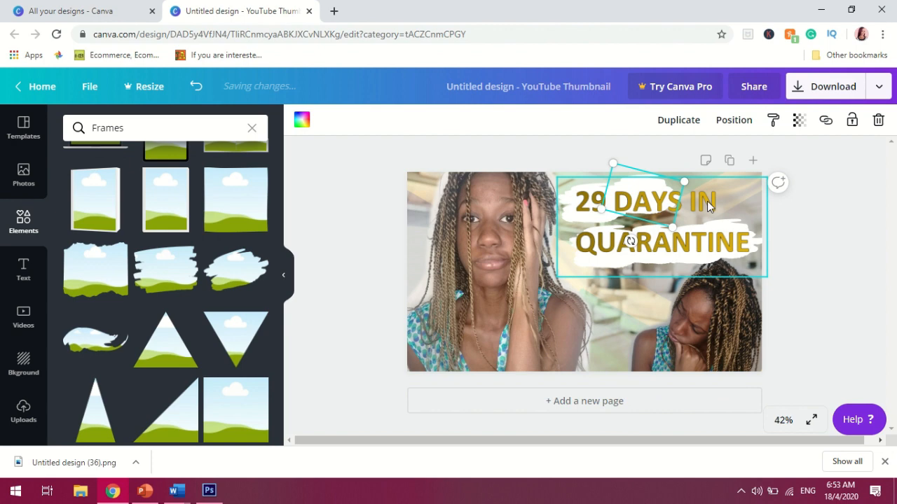
Paste a final white stroke copy under IN, send it behind the title text, and reselect the title image
{"action": "key", "text": "ctrl+v"}
{"action": "mouse_move", "coordinate": [695, 223]}
{"action": "left_mouse_down"}
{"action": "mouse_move", "coordinate": [694, 190]}
{"action": "mouse_move", "coordinate": [688, 195]}
{"action": "left_mouse_up"}
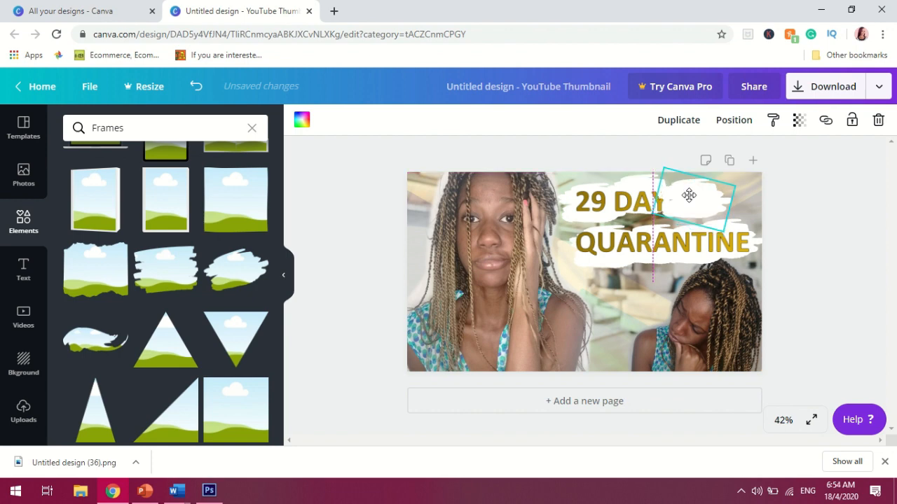
{"action": "right_click", "coordinate": [691, 197]}
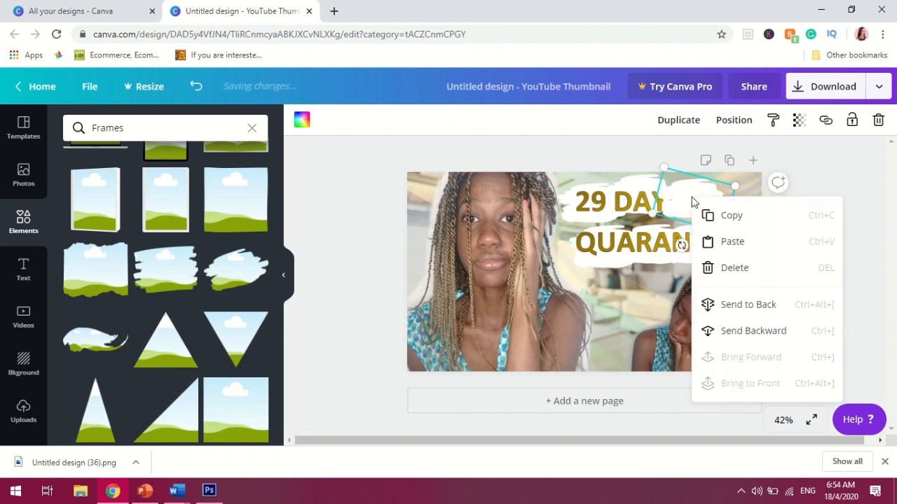
{"action": "left_click", "coordinate": [747, 304]}
{"action": "left_click", "coordinate": [681, 331]}
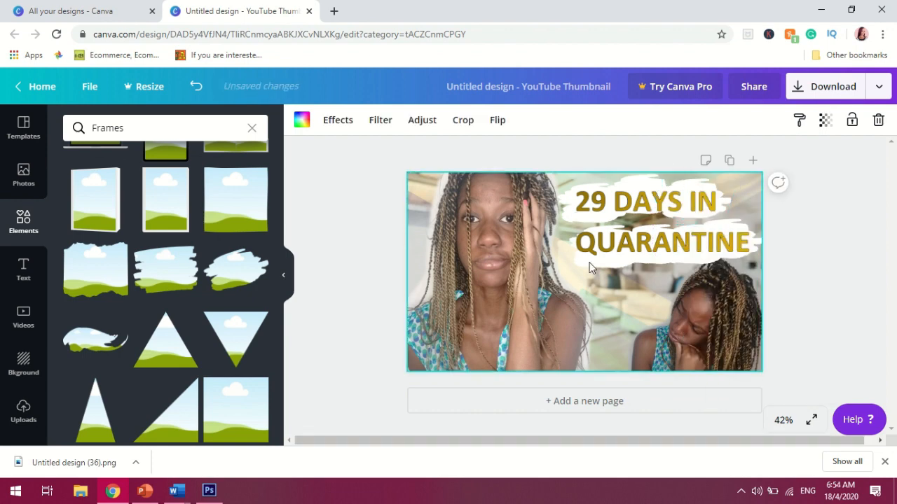
{"action": "left_click", "coordinate": [637, 179]}
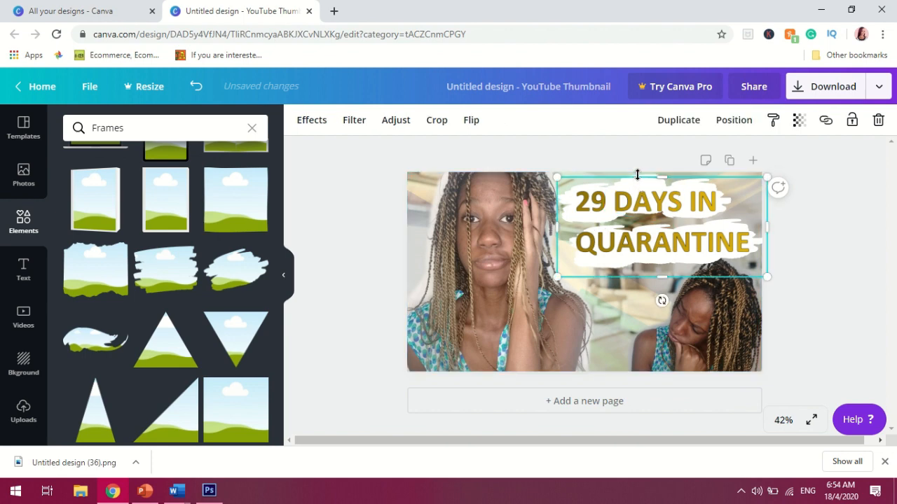
{"action": "left_click", "coordinate": [705, 337]}
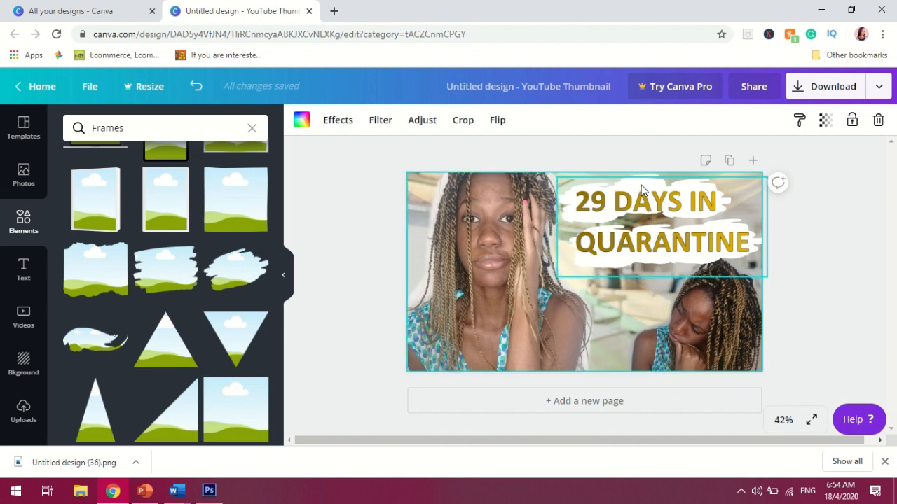
{"action": "left_click_drag", "start_coordinate": [641, 184], "coordinate": [641, 181]}
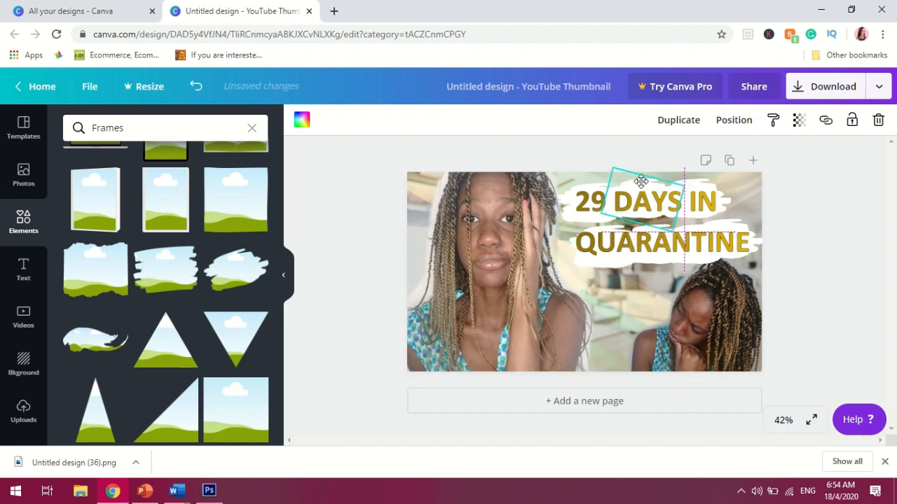
{"action": "left_click", "coordinate": [647, 338]}
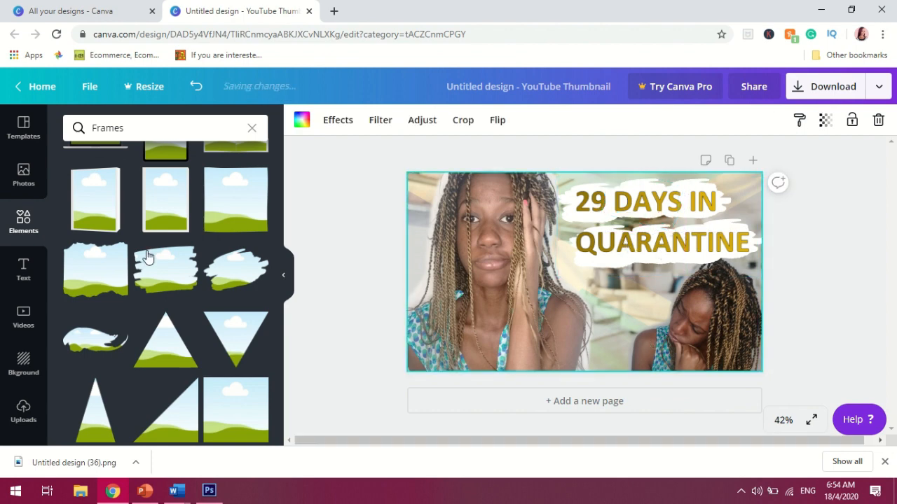
Search the elements for line, add a brush-stroke line, recolour it black and place it under 29 DAYS
{"action": "left_click_drag", "start_coordinate": [278, 272], "coordinate": [279, 336]}
{"action": "left_click", "coordinate": [251, 128]}
{"action": "left_click", "coordinate": [200, 126]}
{"action": "type", "text": "line"}
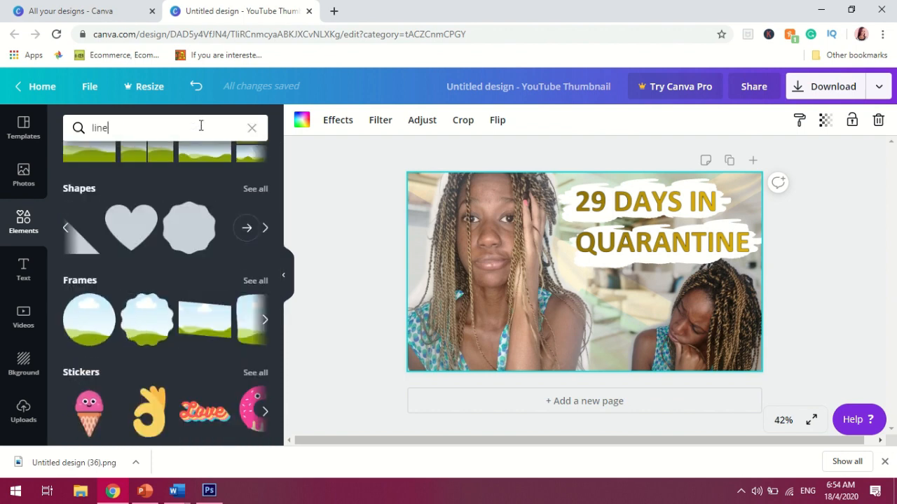
{"action": "key", "text": "Return"}
{"action": "left_click_drag", "start_coordinate": [278, 252], "coordinate": [283, 350]}
{"action": "left_click", "coordinate": [236, 242]}
{"action": "left_click", "coordinate": [301, 120]}
{"action": "scroll", "coordinate": [147, 336], "scroll_direction": "down", "scroll_amount": 2}
{"action": "left_click", "coordinate": [76, 315]}
{"action": "left_click_drag", "start_coordinate": [681, 280], "coordinate": [609, 246]}
{"action": "left_click", "coordinate": [564, 322]}
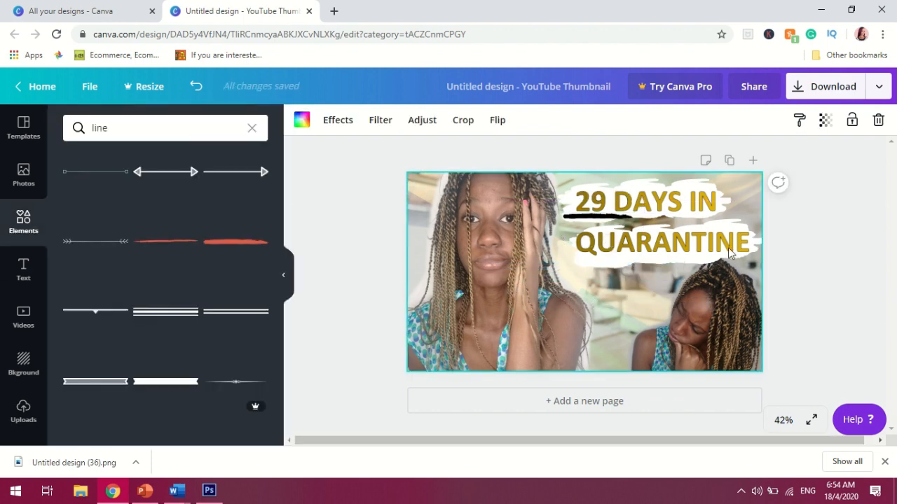
Reposition the black brush line so it underlines 29 DAYS neatly
{"action": "left_click", "coordinate": [599, 219]}
{"action": "left_click_drag", "start_coordinate": [636, 218], "coordinate": [653, 222]}
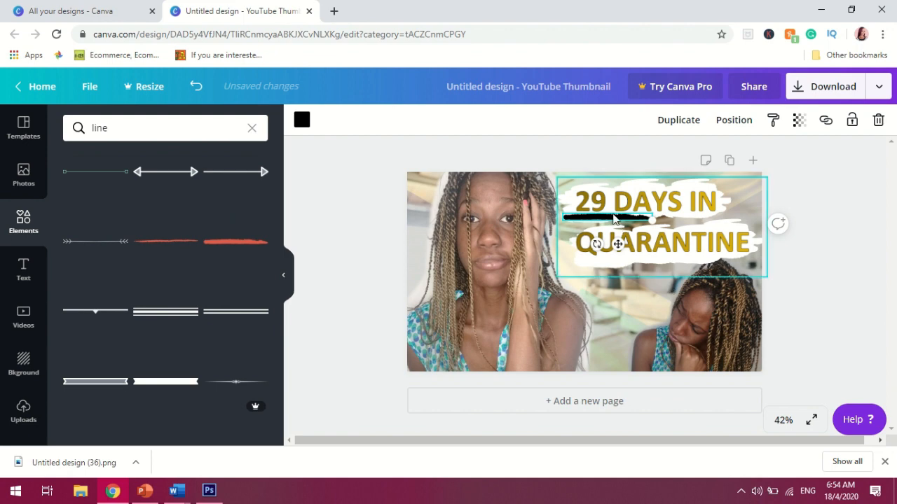
{"action": "left_click_drag", "start_coordinate": [618, 245], "coordinate": [629, 245]}
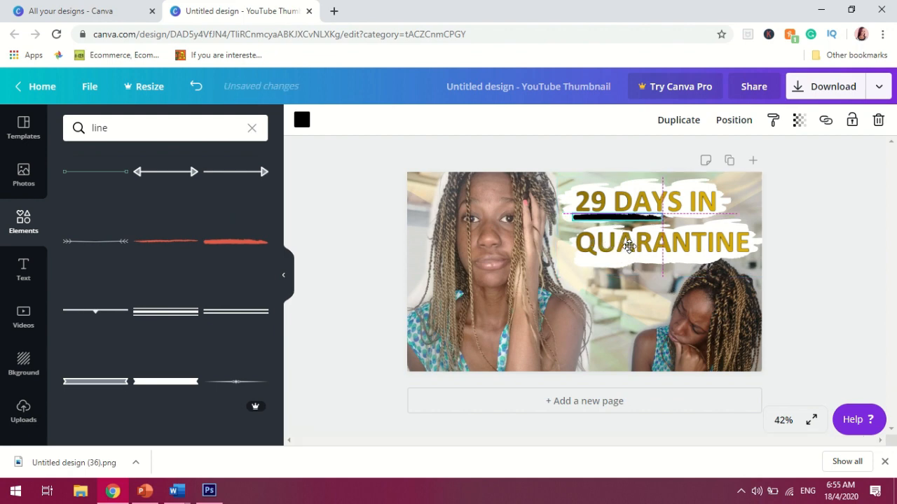
{"action": "left_click", "coordinate": [865, 336]}
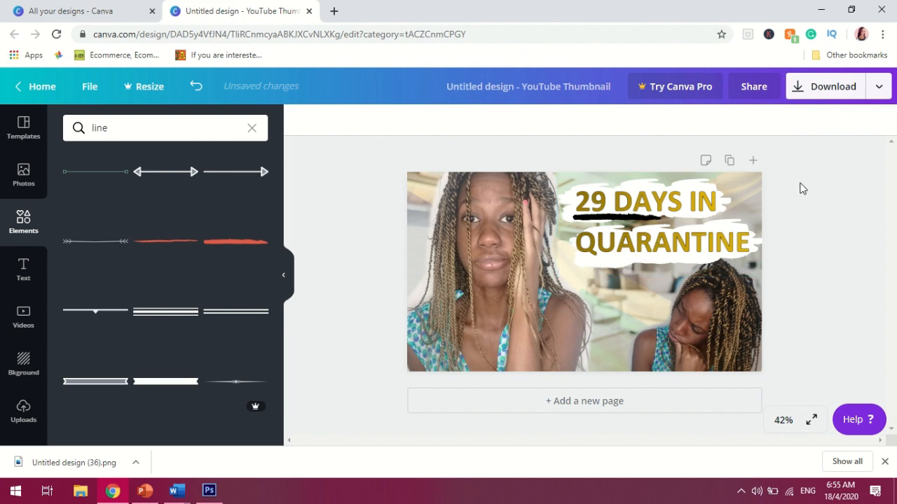
Download the thumbnail as a PNG and open the downloaded file
{"action": "left_click", "coordinate": [818, 87]}
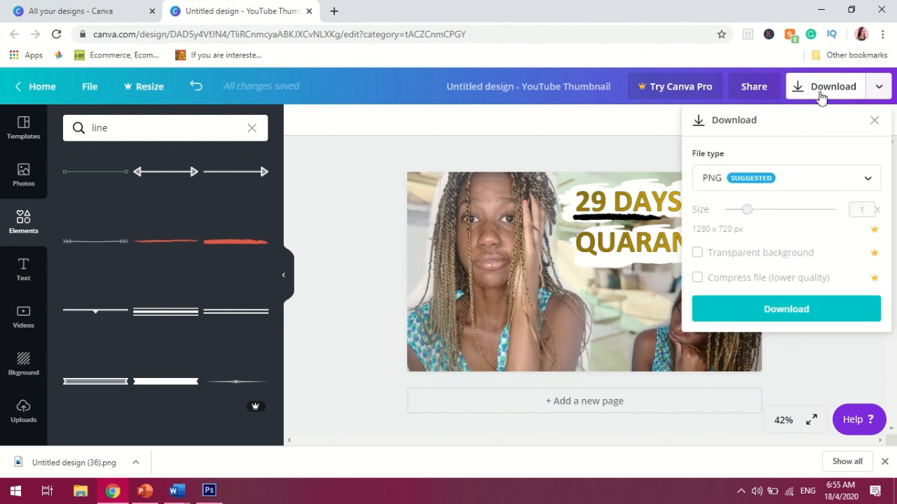
{"action": "left_click", "coordinate": [801, 309]}
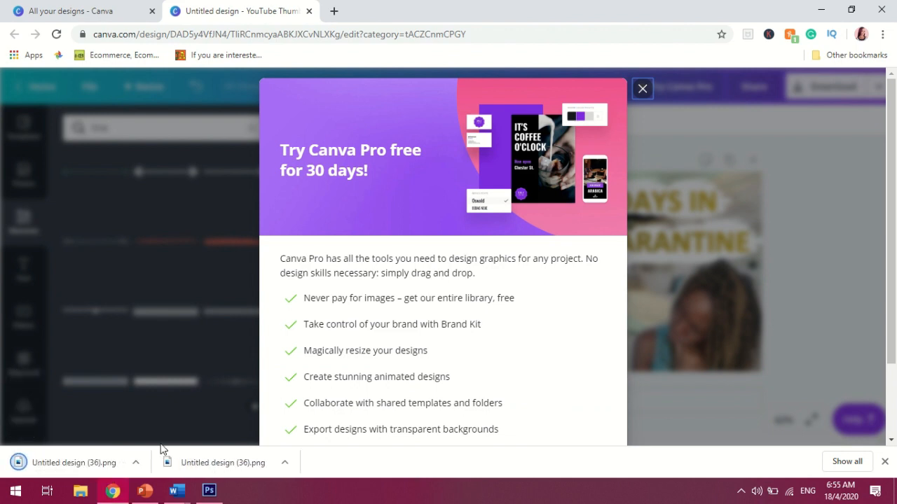
{"action": "left_click", "coordinate": [136, 462]}
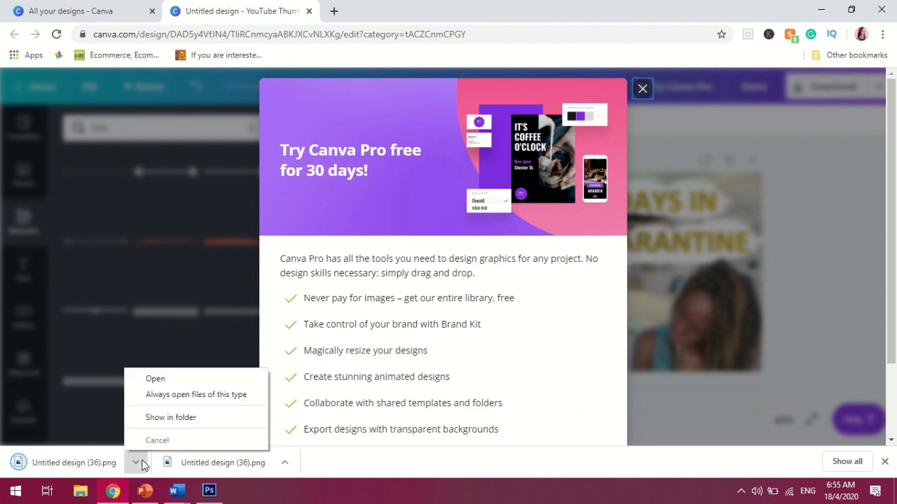
{"action": "left_click", "coordinate": [156, 379]}
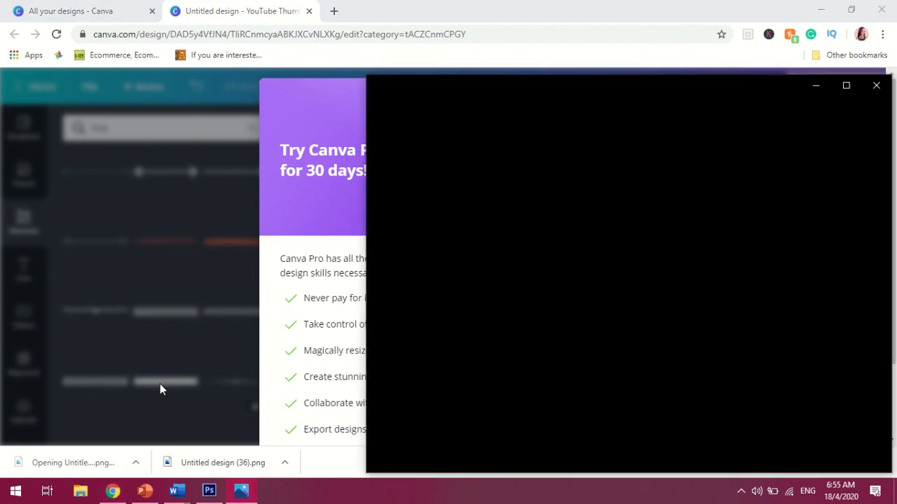